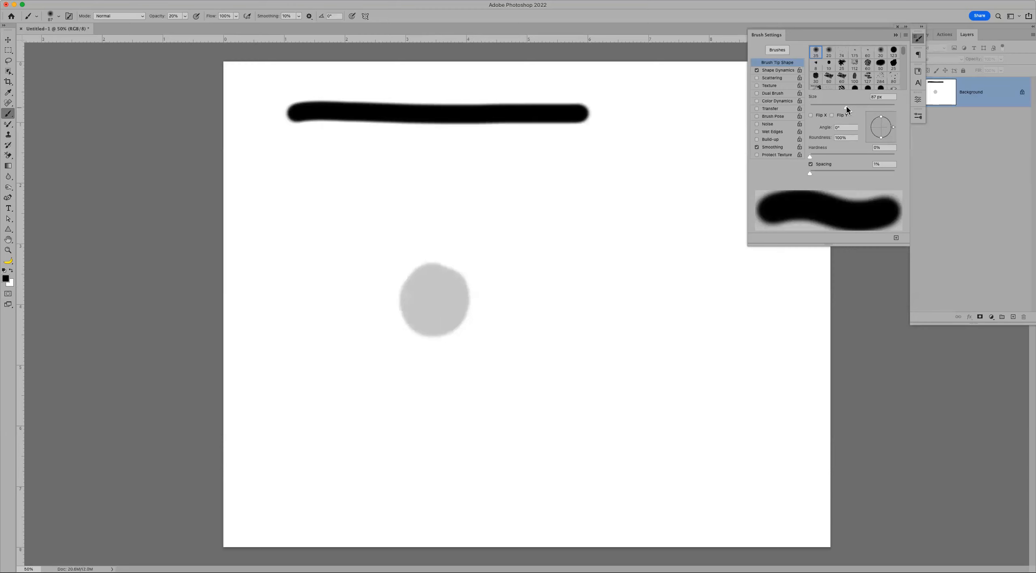
- Undo the small grey test dab and grey disc, and enlarge the brush
left_click(430, 305)
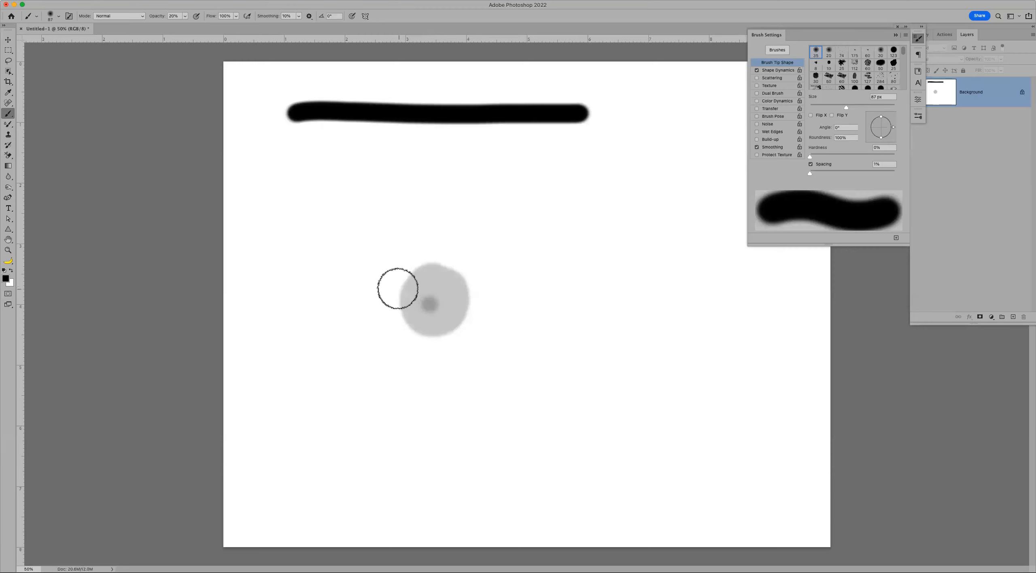
key("super+z")
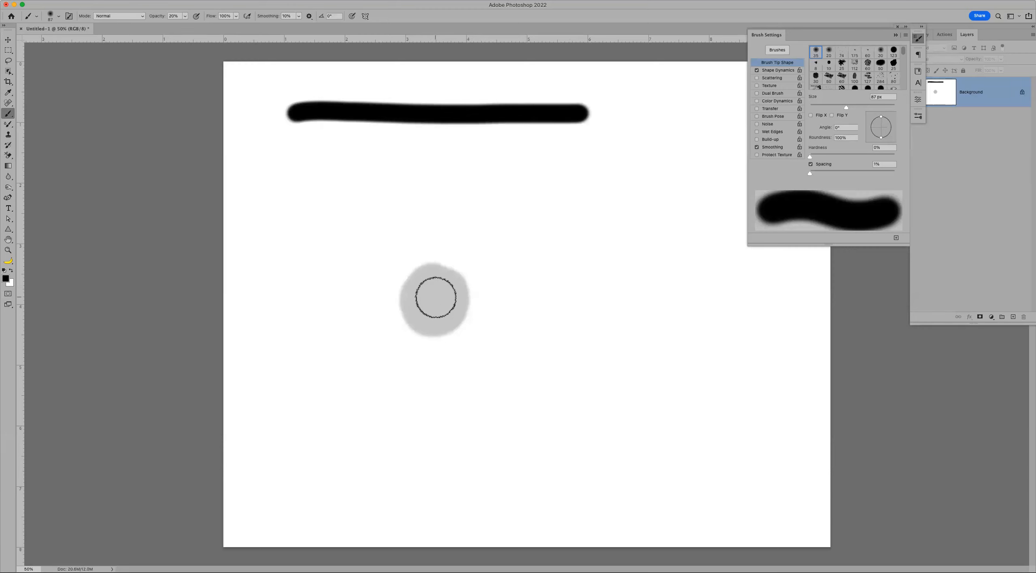
key("bracketright")
key("bracketright")
key("bracketright")
key("bracketright")
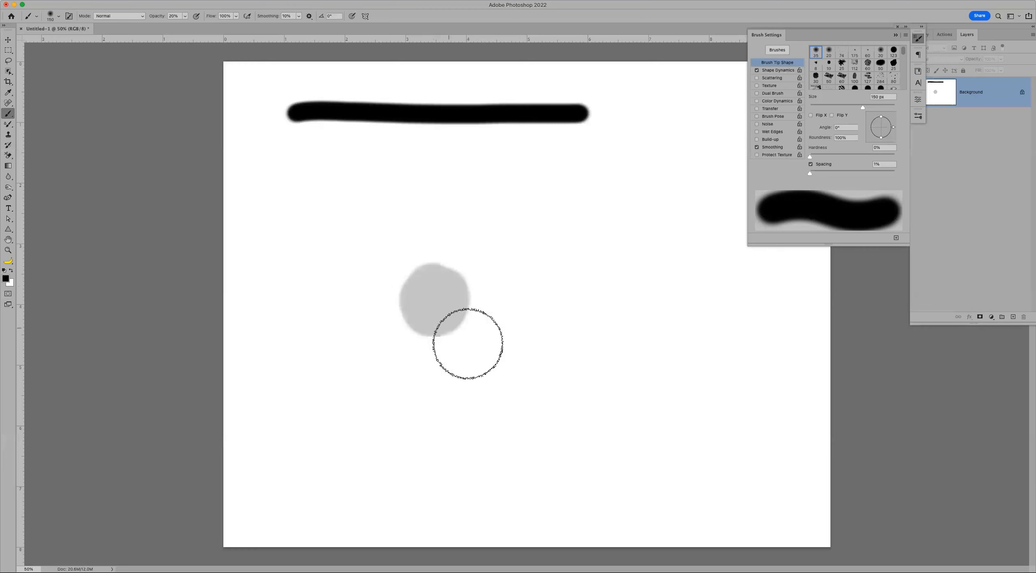
key("super+z")
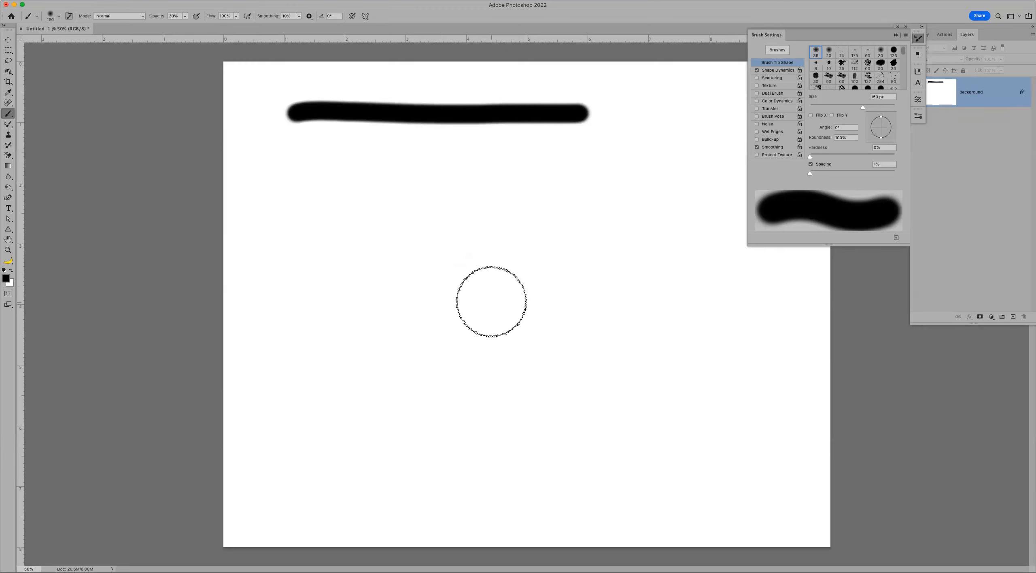
key("bracketright")
key("bracketright")
key("bracketright")
key("bracketright")
key("bracketright")
key("bracketright")
key("bracketright")
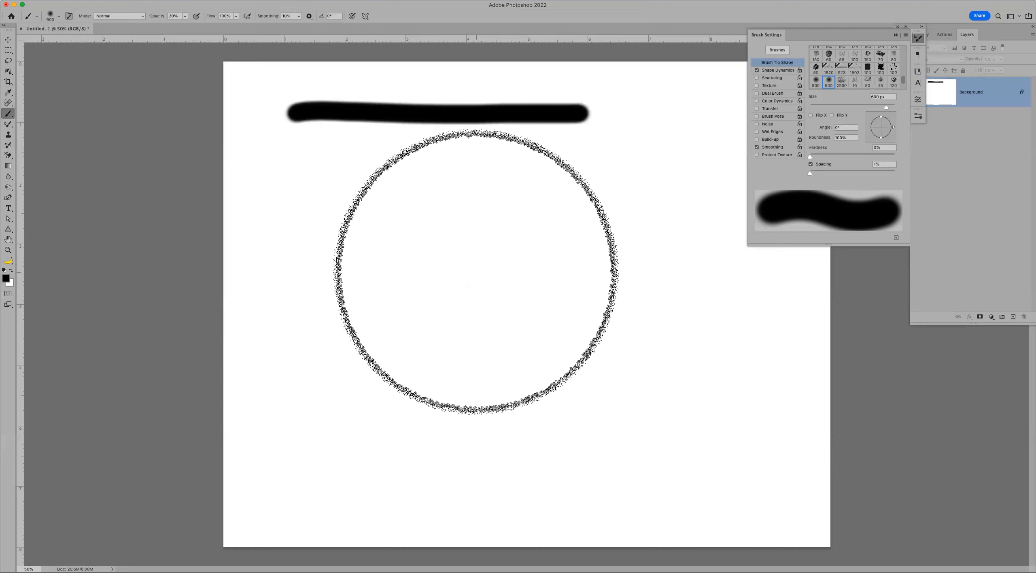
- Paint two large overlapping soft grey blobs that darken where they overlap
mouse_move(463, 265)
left_mouse_down()
mouse_move(422, 270)
mouse_move(409, 331)
mouse_move(541, 340)
mouse_move(502, 228)
mouse_move(443, 334)
mouse_move(549, 338)
mouse_move(441, 273)
mouse_move(514, 347)
mouse_move(437, 327)
mouse_move(535, 304)
mouse_move(453, 351)
mouse_move(519, 284)
mouse_move(499, 341)
mouse_move(467, 274)
mouse_move(504, 282)
mouse_move(420, 304)
mouse_move(455, 358)
mouse_move(504, 356)
mouse_move(512, 282)
mouse_move(420, 303)
mouse_move(453, 363)
left_mouse_up()
left_click_drag(429, 320, 485, 324)
left_click(644, 401)
key("z")
- Undo both grey blobs and return to the Brush tool with lower flow at 500 px
key("super+z")
key("super+z")
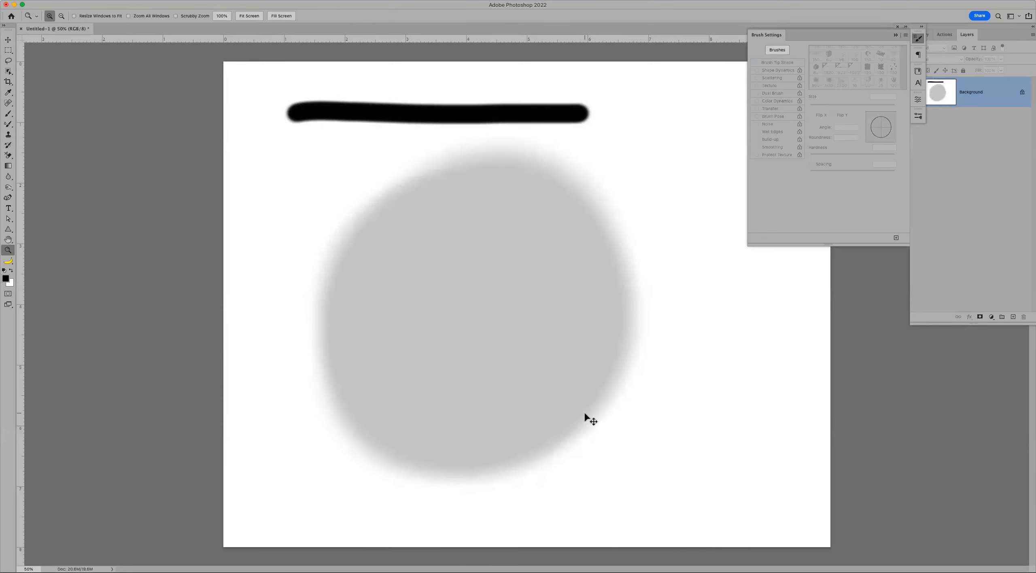
key("super+z")
key("super+z")
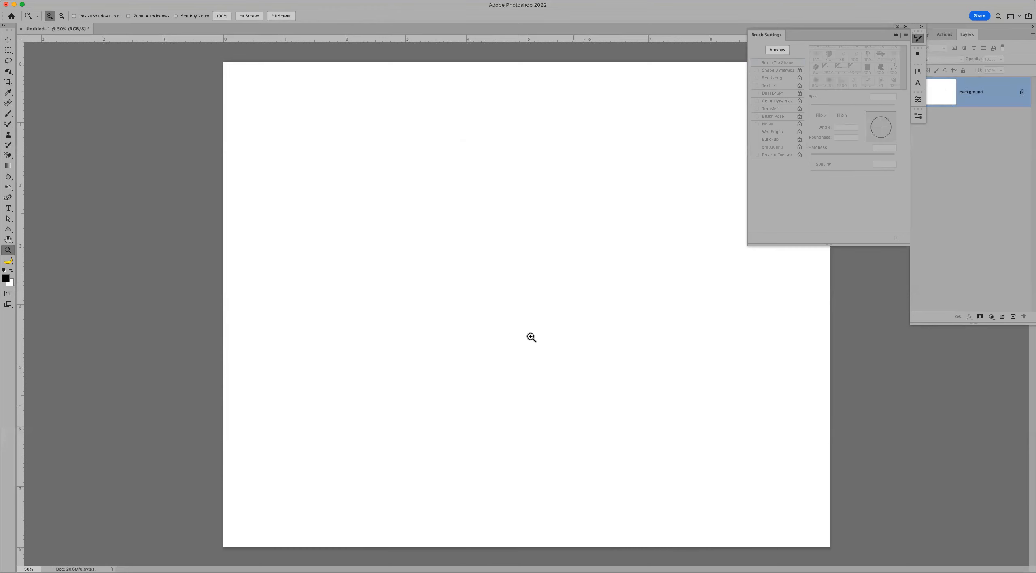
key("b")
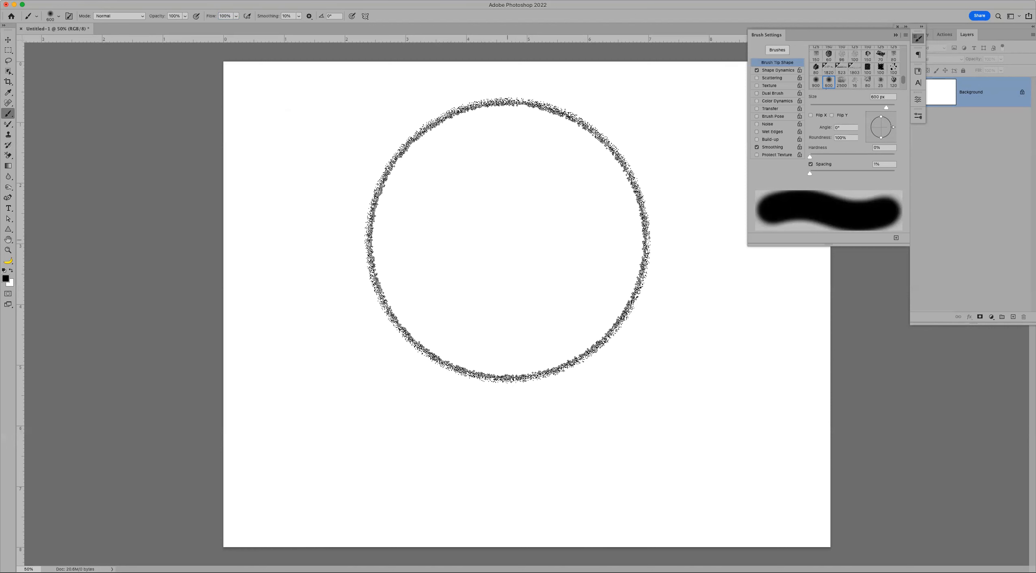
key("shift+2")
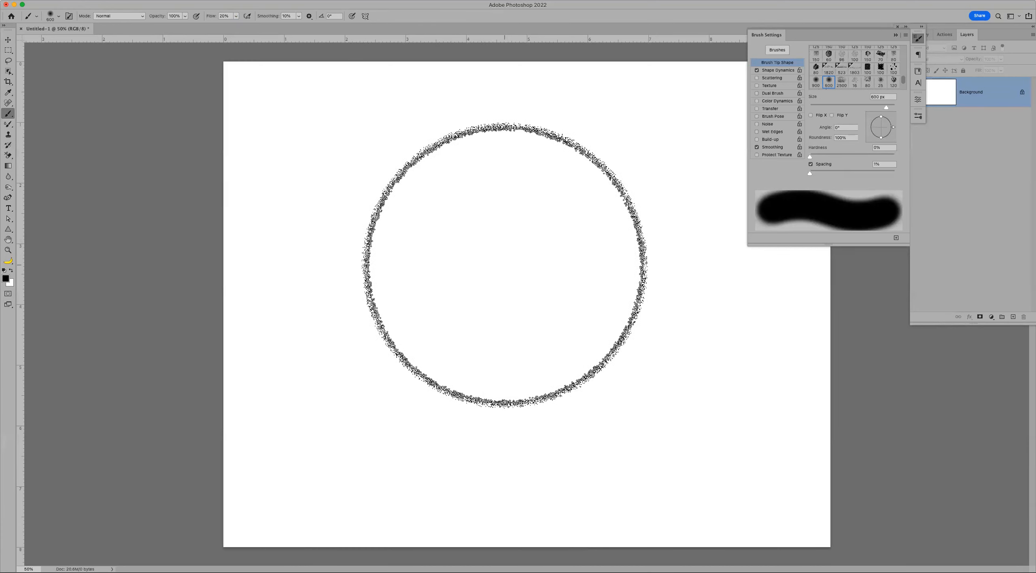
key("bracketleft")
- Paint broad soft black strokes, fill the canvas white, then paint a new soft black smudge
mouse_move(477, 265)
left_mouse_down()
mouse_move(537, 279)
mouse_move(389, 305)
mouse_move(527, 355)
mouse_move(390, 277)
mouse_move(406, 356)
left_mouse_up()
mouse_move(487, 391)
left_mouse_down()
mouse_move(664, 387)
mouse_move(162, 370)
left_mouse_up()
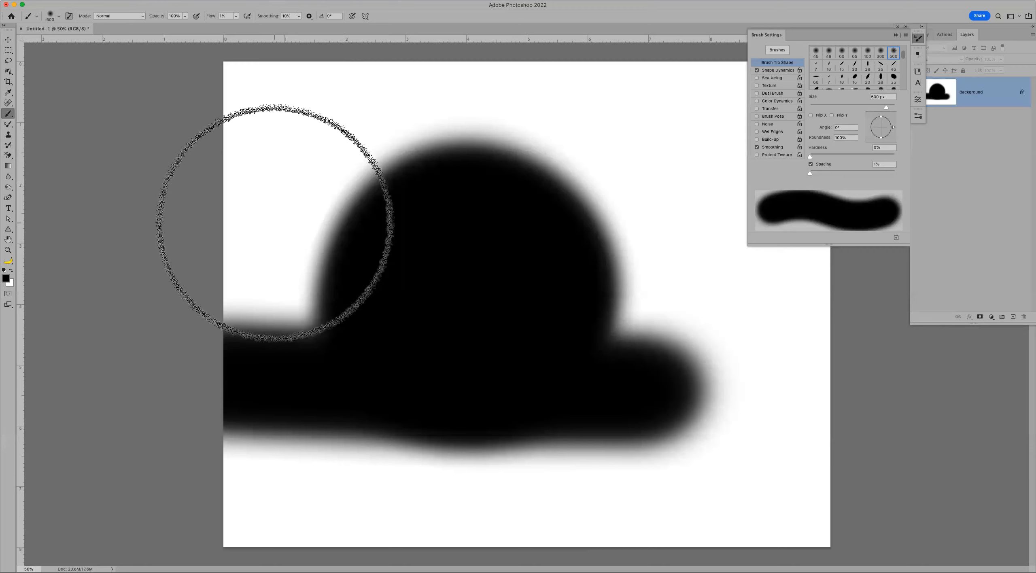
key("super+BackSpace")
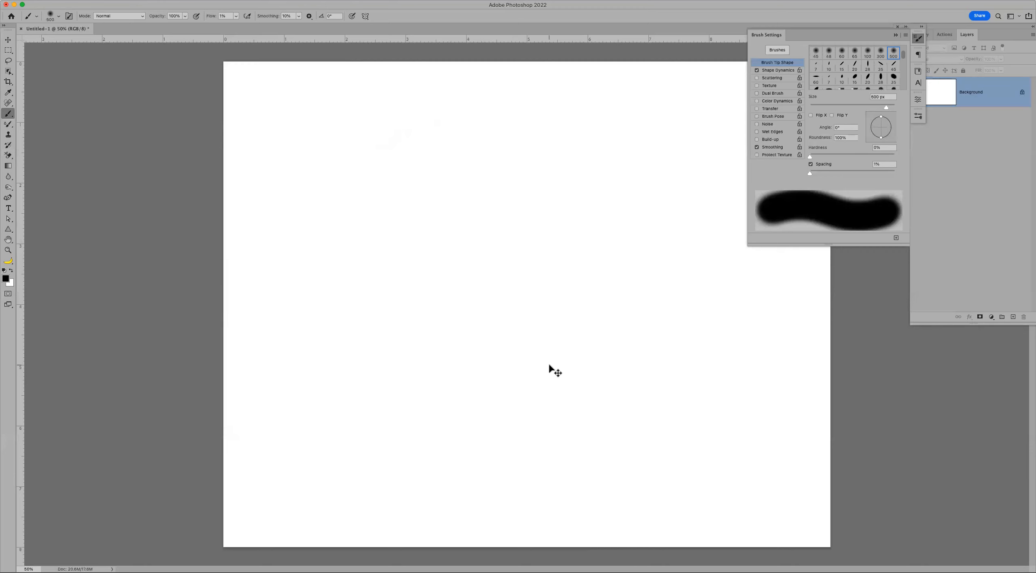
mouse_move(353, 243)
left_mouse_down()
mouse_move(397, 262)
mouse_move(542, 301)
mouse_move(416, 338)
mouse_move(423, 355)
mouse_move(475, 363)
mouse_move(446, 382)
mouse_move(634, 400)
mouse_move(546, 390)
mouse_move(525, 363)
mouse_move(521, 325)
mouse_move(402, 281)
mouse_move(463, 274)
mouse_move(459, 256)
mouse_move(453, 264)
mouse_move(591, 282)
mouse_move(523, 298)
left_mouse_up()
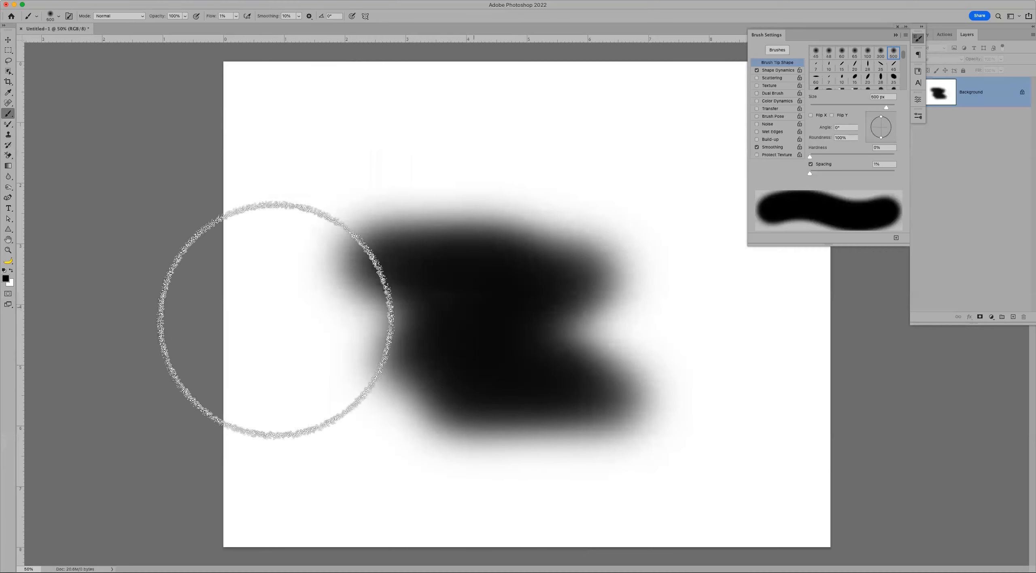
- Choose a muted red foreground colour in the Color Picker and fill the canvas white
left_click(6, 279)
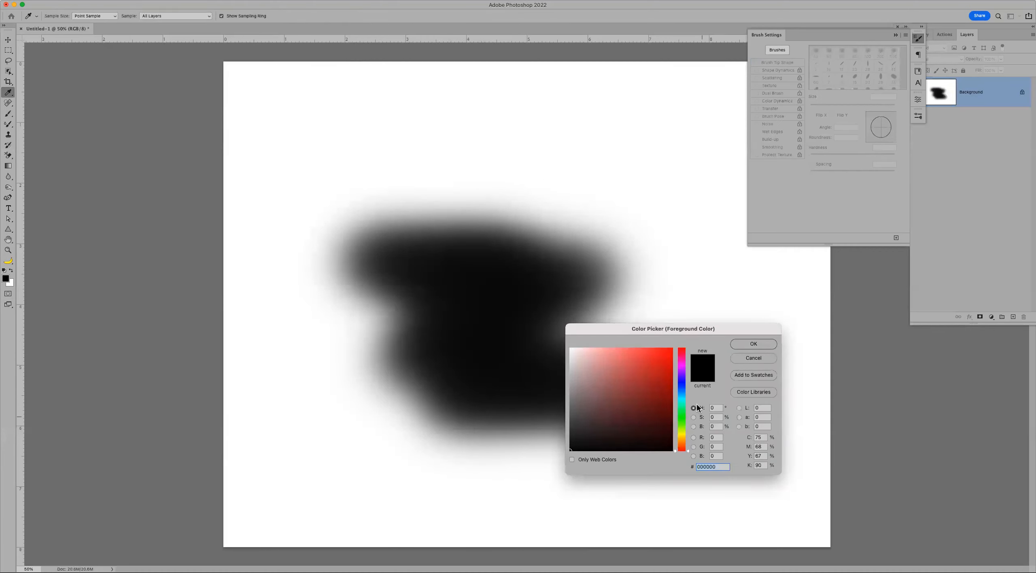
left_click(612, 375)
left_click(753, 344)
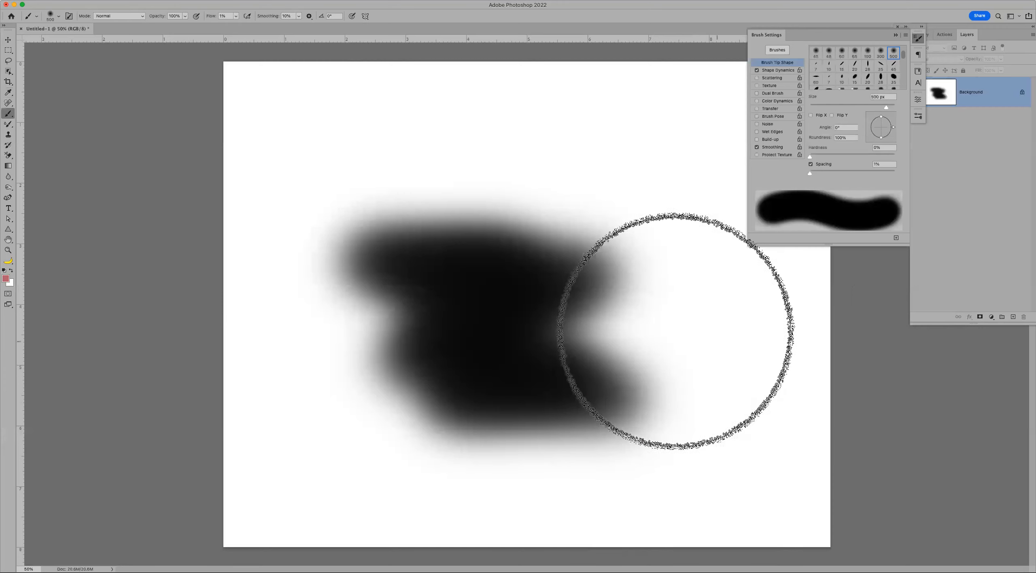
key("super+BackSpace")
- Paint soft red and pink test strokes, then undo them back to a white canvas
mouse_move(457, 263)
left_mouse_down()
mouse_move(433, 254)
mouse_move(409, 297)
mouse_move(442, 345)
mouse_move(445, 420)
mouse_move(493, 432)
mouse_move(508, 455)
mouse_move(507, 466)
mouse_move(469, 471)
left_mouse_up()
mouse_move(712, 395)
left_mouse_down()
mouse_move(710, 372)
mouse_move(607, 239)
mouse_move(268, 345)
mouse_move(255, 421)
left_mouse_up()
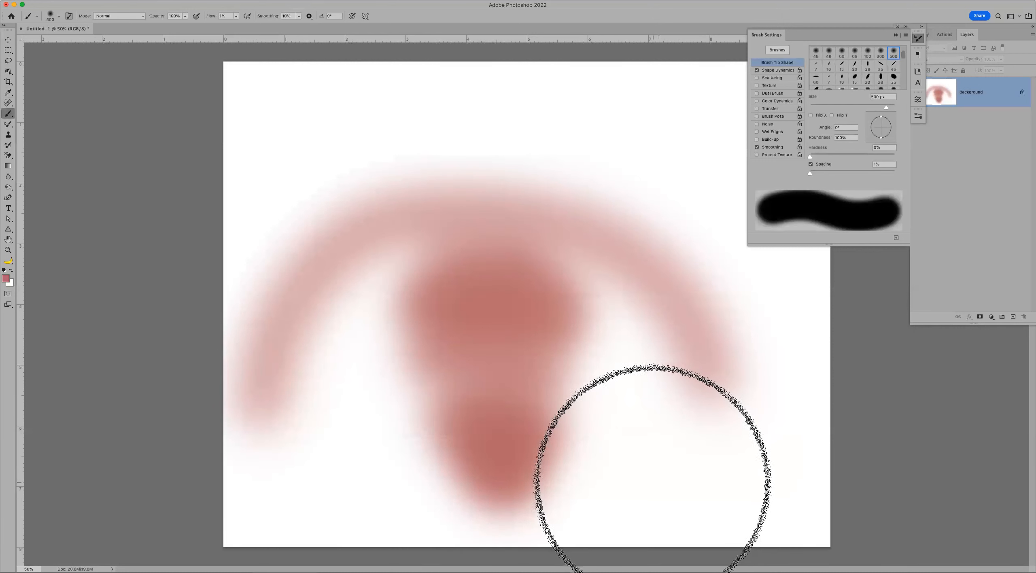
key("super+z")
key("super+z")
key("super+z")
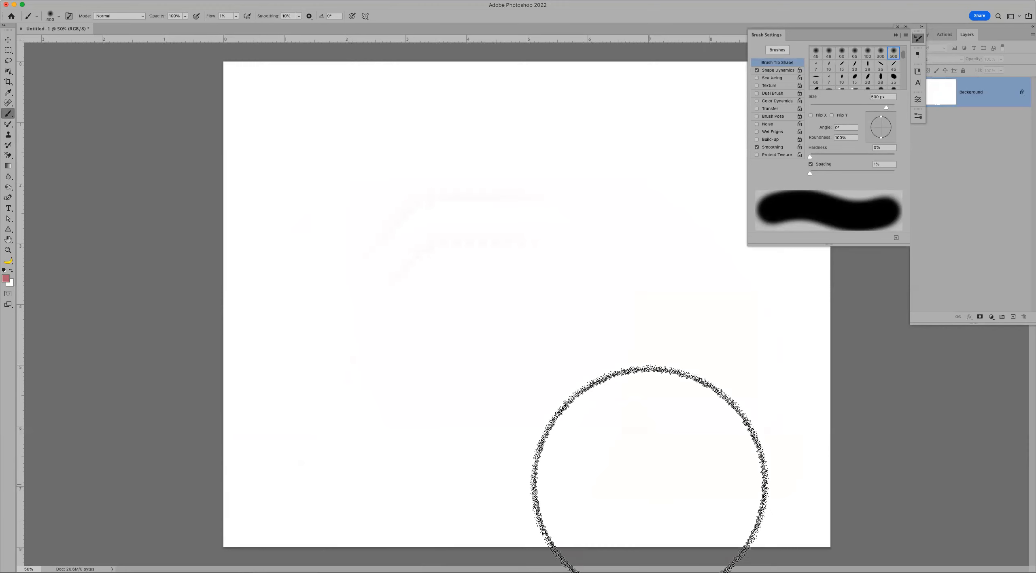
mouse_move(445, 263)
left_mouse_down()
mouse_move(453, 342)
mouse_move(540, 386)
mouse_move(684, 362)
mouse_move(696, 417)
mouse_move(564, 203)
mouse_move(455, 249)
mouse_move(539, 243)
mouse_move(521, 280)
mouse_move(499, 278)
mouse_move(530, 268)
mouse_move(511, 289)
mouse_move(516, 256)
mouse_move(523, 268)
mouse_move(535, 249)
mouse_move(512, 275)
mouse_move(505, 259)
left_mouse_up()
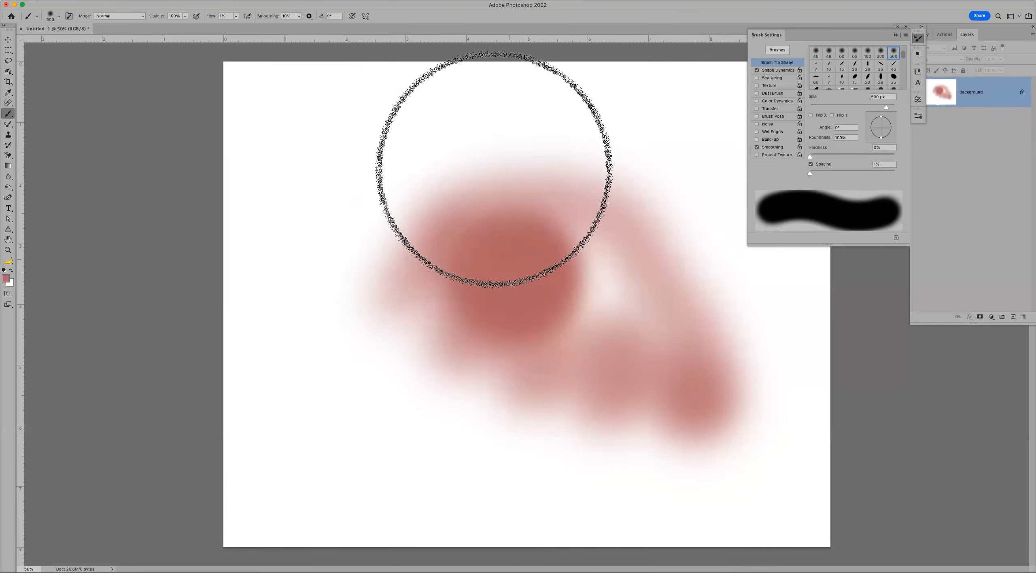
mouse_move(340, 183)
left_mouse_down()
mouse_move(373, 178)
mouse_move(381, 191)
mouse_move(352, 207)
left_mouse_up()
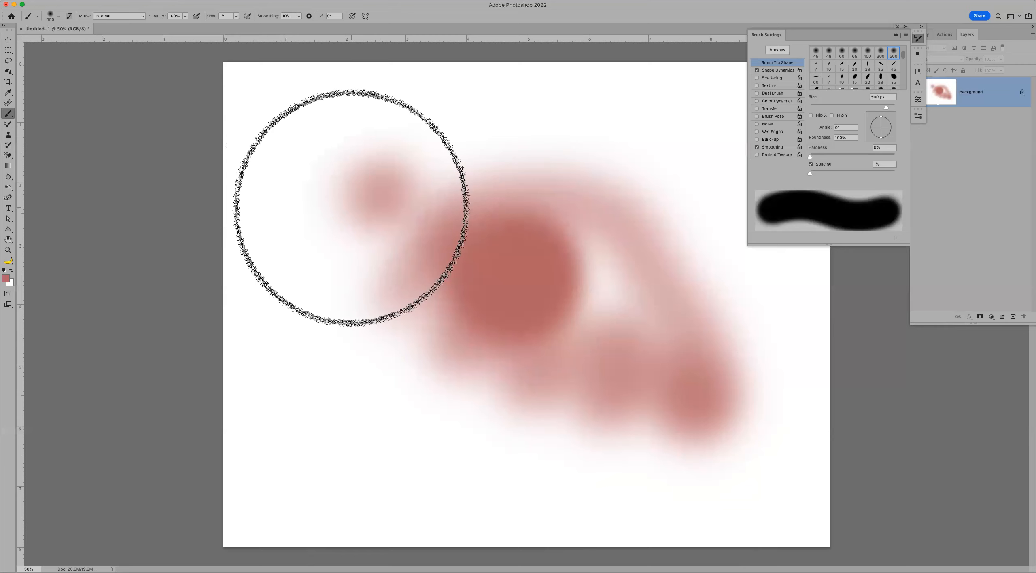
key("super+z")
key("super+z")
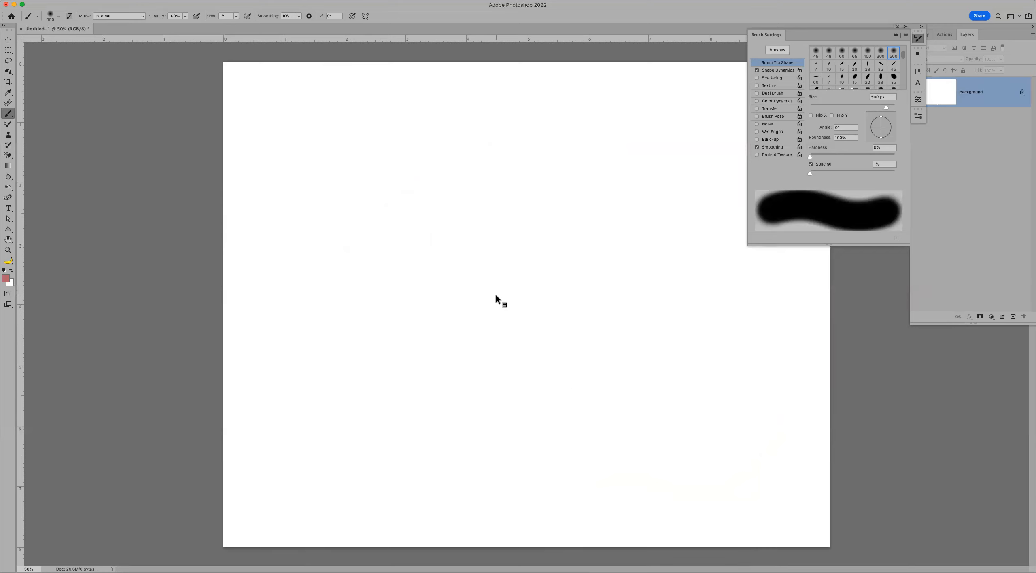
- Drag on the canvas to set a 753 px brush at 50% hardness, then dab a soft red dot
mouse_move(490, 295)
left_mouse_down()
mouse_move(481, 296)
mouse_move(584, 316)
mouse_move(513, 317)
mouse_move(625, 317)
mouse_move(520, 303)
mouse_move(621, 316)
mouse_move(510, 310)
mouse_move(659, 318)
mouse_move(518, 318)
left_mouse_up()
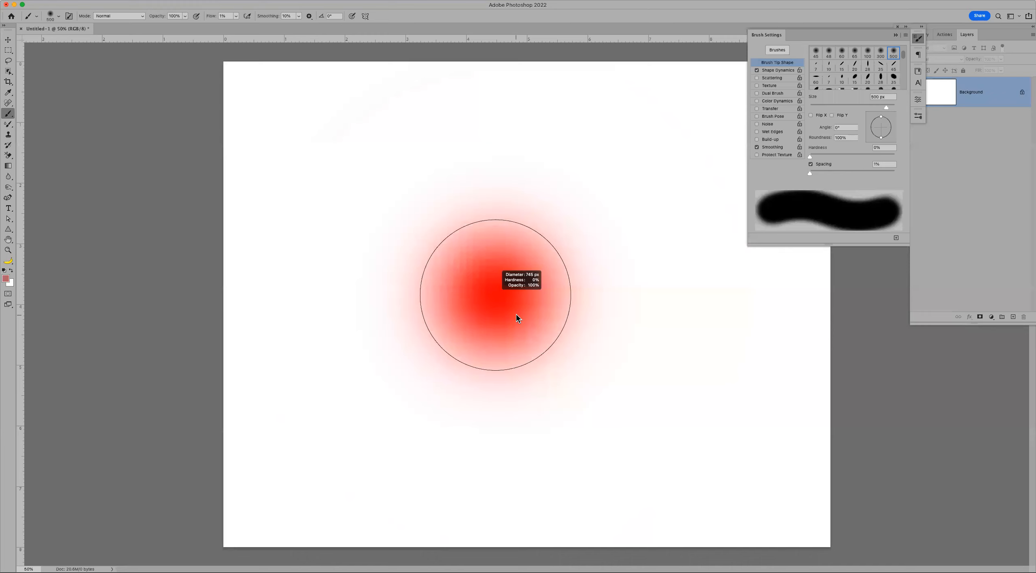
mouse_move(517, 318)
left_mouse_down()
mouse_move(523, 242)
mouse_move(497, 343)
mouse_move(486, 305)
mouse_move(492, 452)
mouse_move(500, 197)
mouse_move(485, 397)
mouse_move(472, 292)
left_mouse_up()
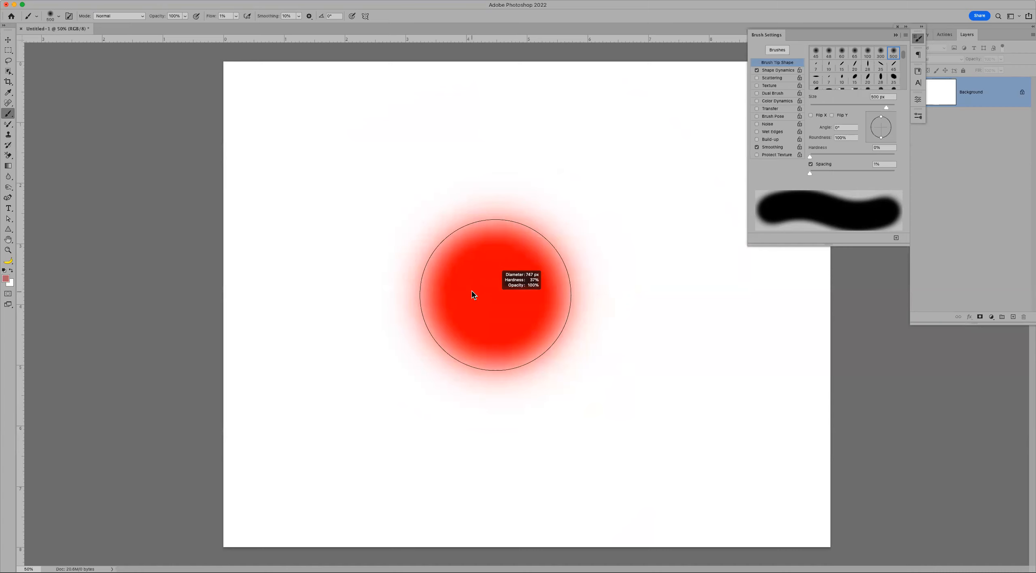
mouse_move(473, 294)
left_mouse_down()
mouse_move(479, 210)
mouse_move(484, 303)
mouse_move(506, 159)
mouse_move(485, 201)
mouse_move(470, 342)
mouse_move(479, 237)
mouse_move(482, 296)
mouse_move(497, 304)
left_mouse_up()
left_click(478, 296)
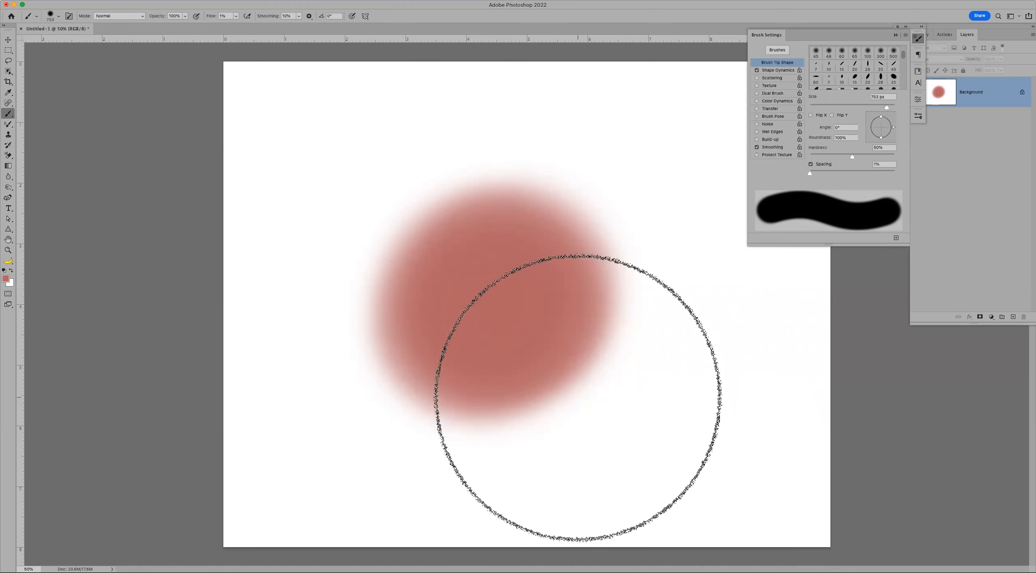
- Undo the red dot and browse the brush preset picker and its options menu without changes
key("super+z")
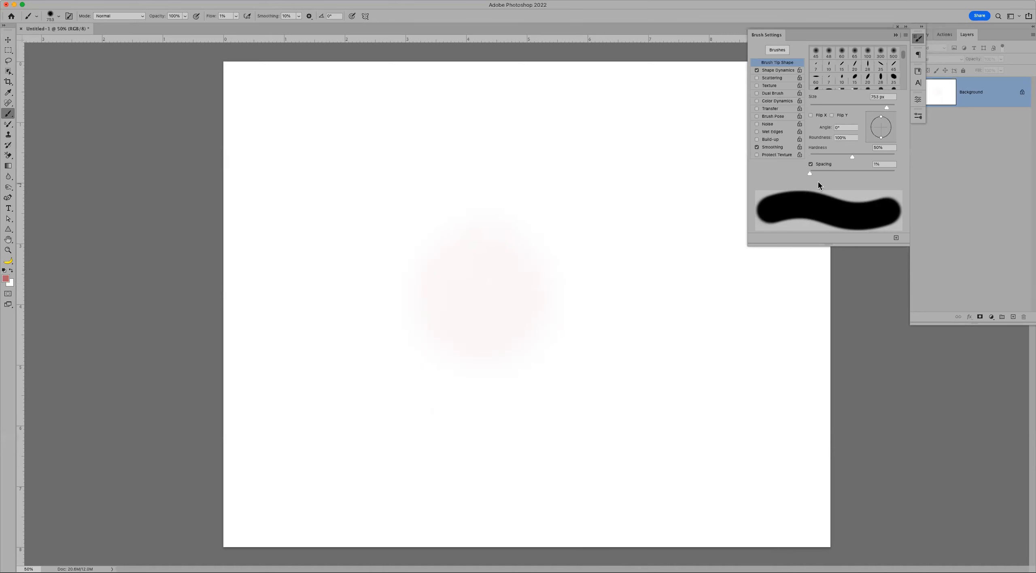
left_click(50, 16)
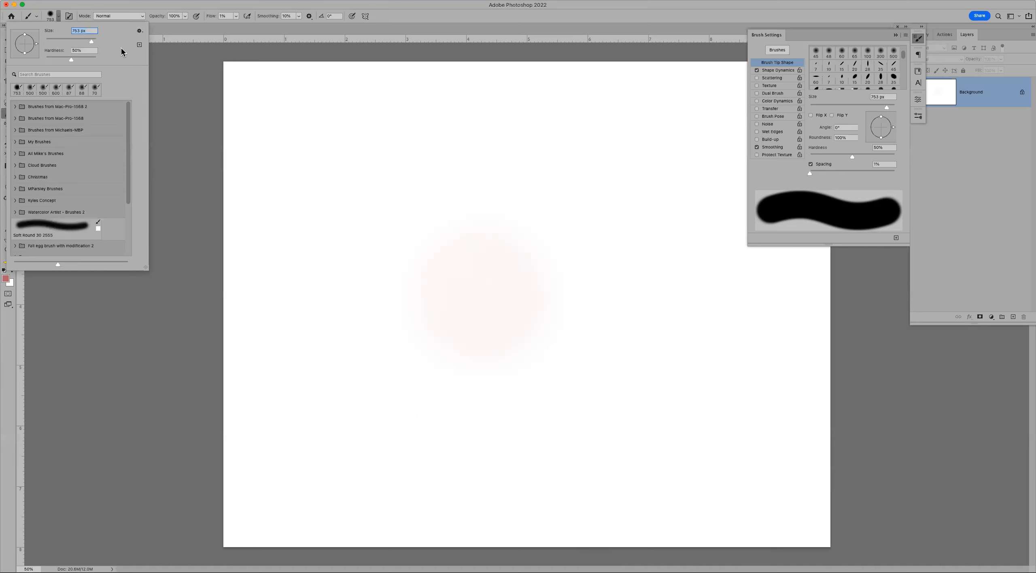
left_click(51, 16)
left_click(51, 16)
left_click(139, 30)
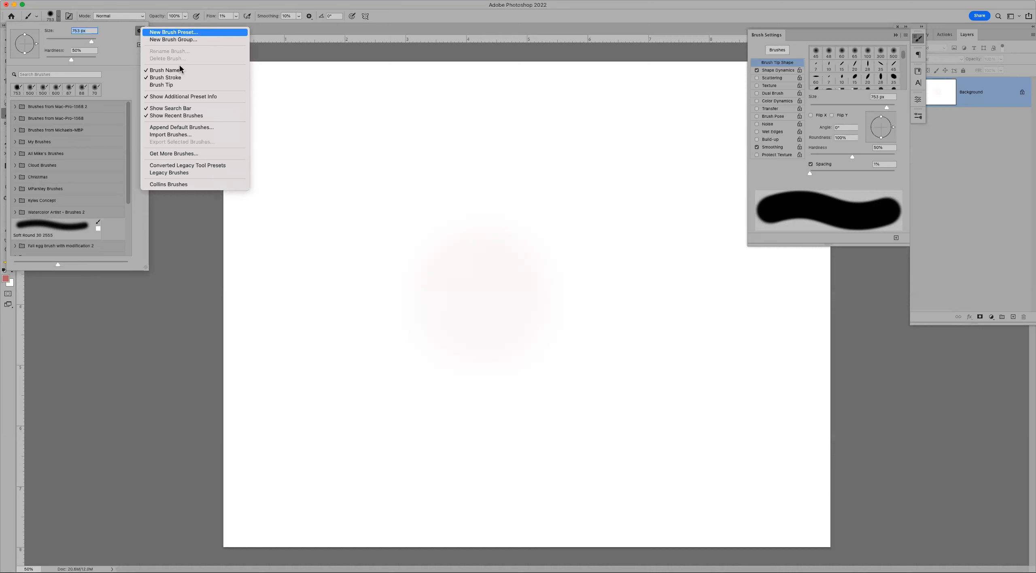
left_click(356, 109)
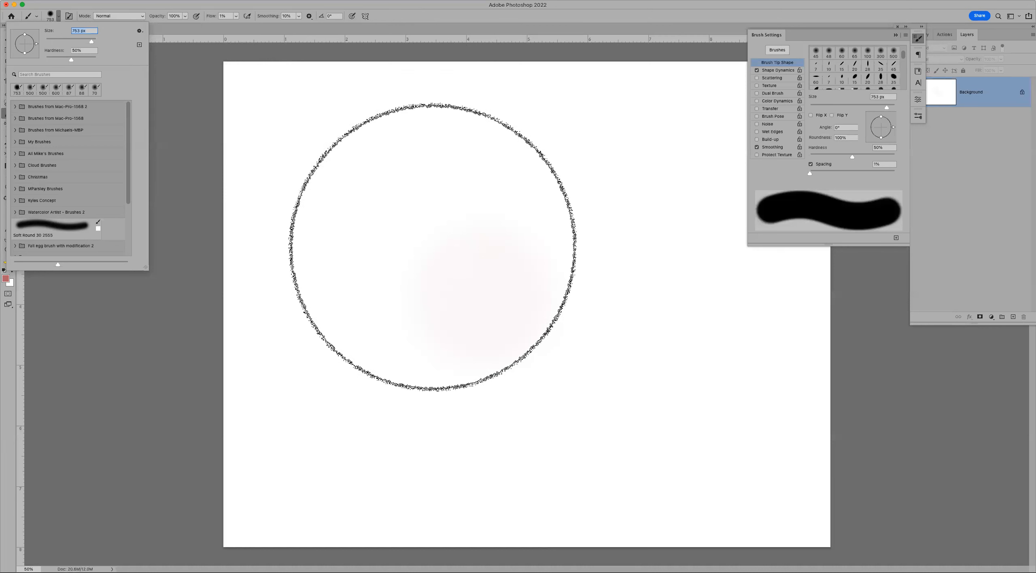
- Switch to a bright green colour, shrink the brush to 400 px, and paint a green zigzag
left_click(7, 278)
left_click_drag(682, 416, 684, 420)
left_click_drag(667, 366, 671, 351)
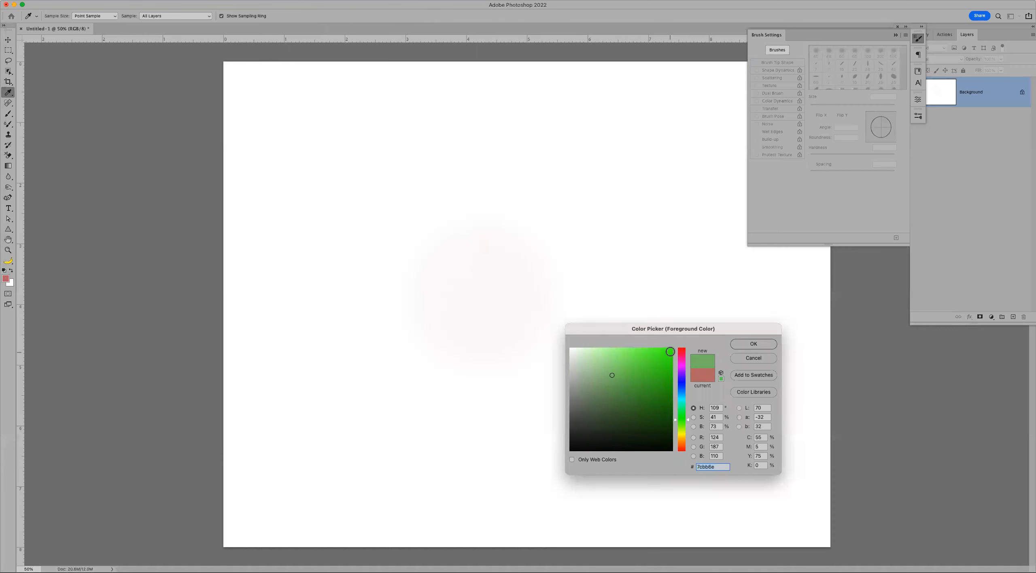
left_click(747, 344)
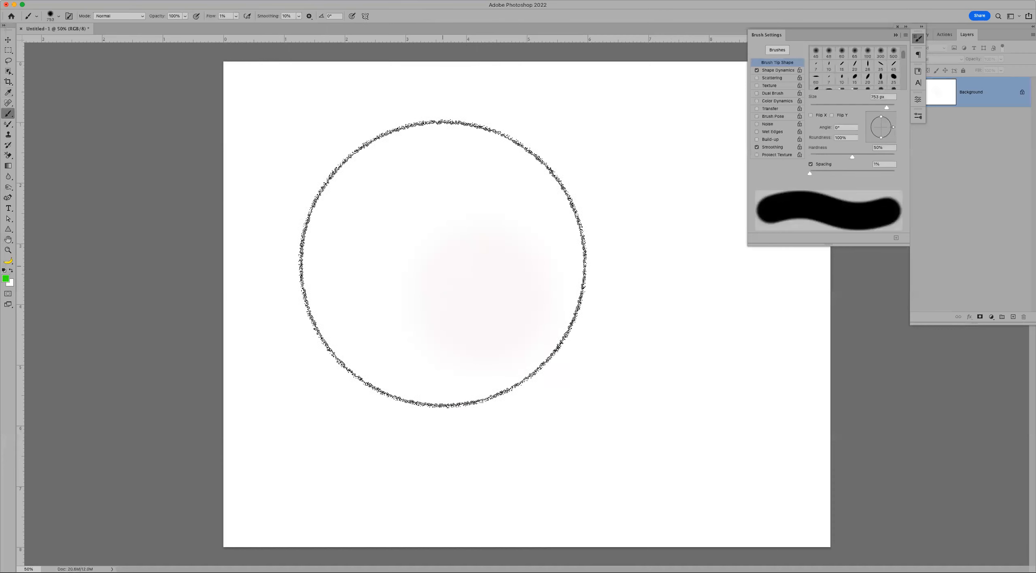
key("bracketleft")
key("bracketleft")
key("bracketleft")
key("bracketleft")
left_click_drag(372, 182, 388, 417)
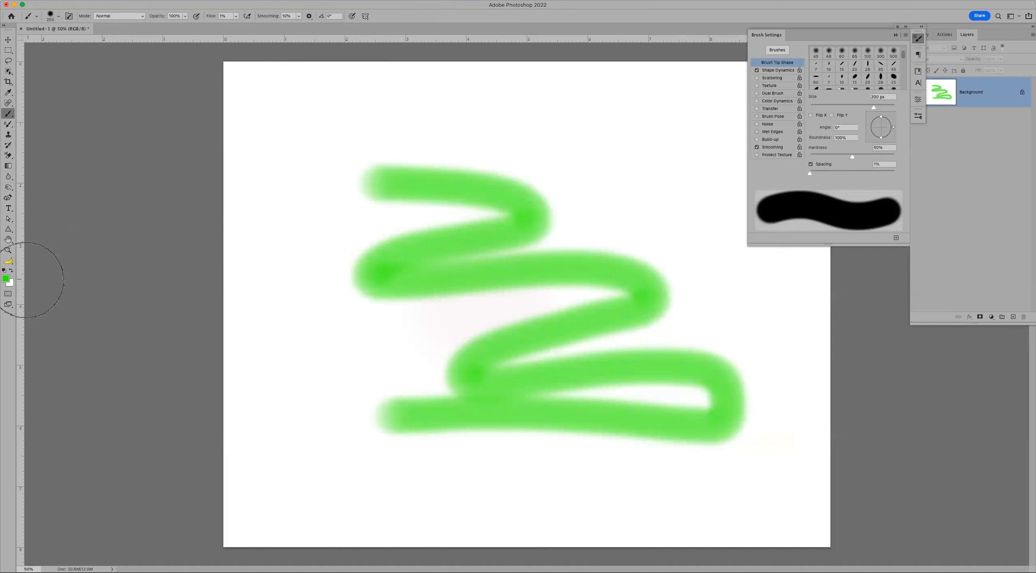
- Change the painting colour to red and paint a looping red stroke
left_click(5, 278)
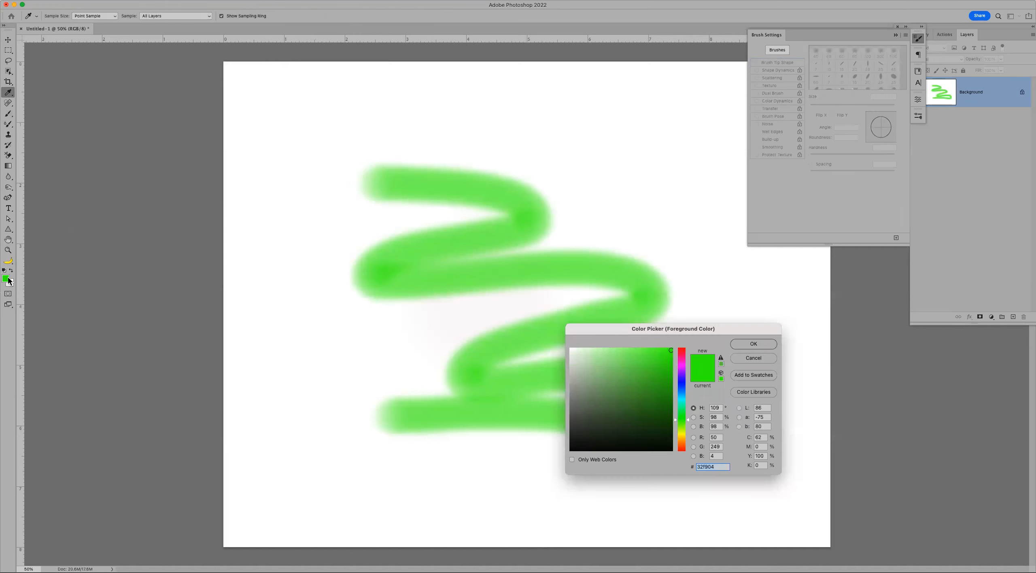
left_click(681, 351)
left_click(746, 344)
mouse_move(619, 172)
left_mouse_down()
mouse_move(541, 273)
mouse_move(527, 366)
mouse_move(304, 148)
left_mouse_up()
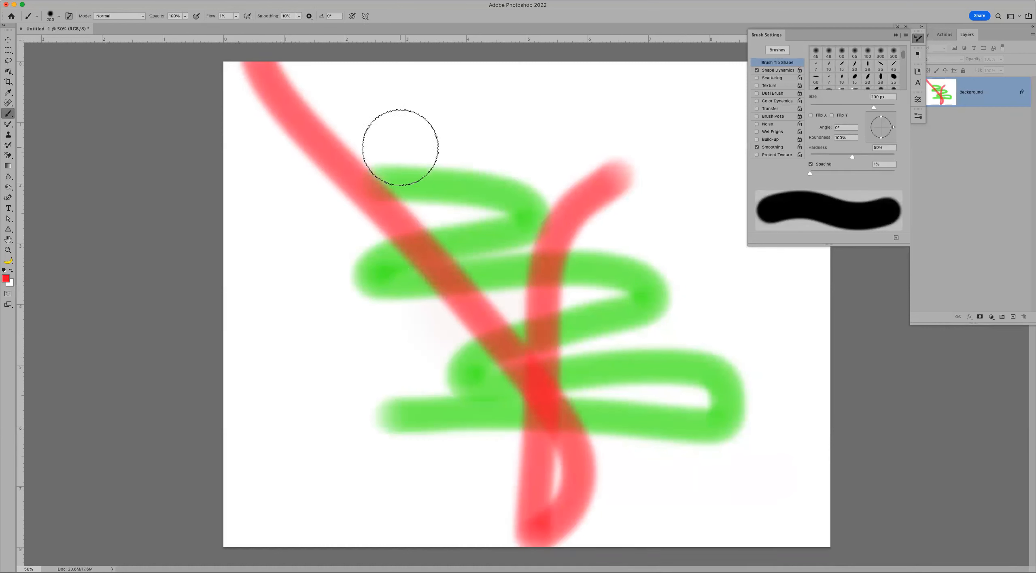
- Change the painting colour to blue and paint a long looping blue stroke across the canvas
left_click(5, 279)
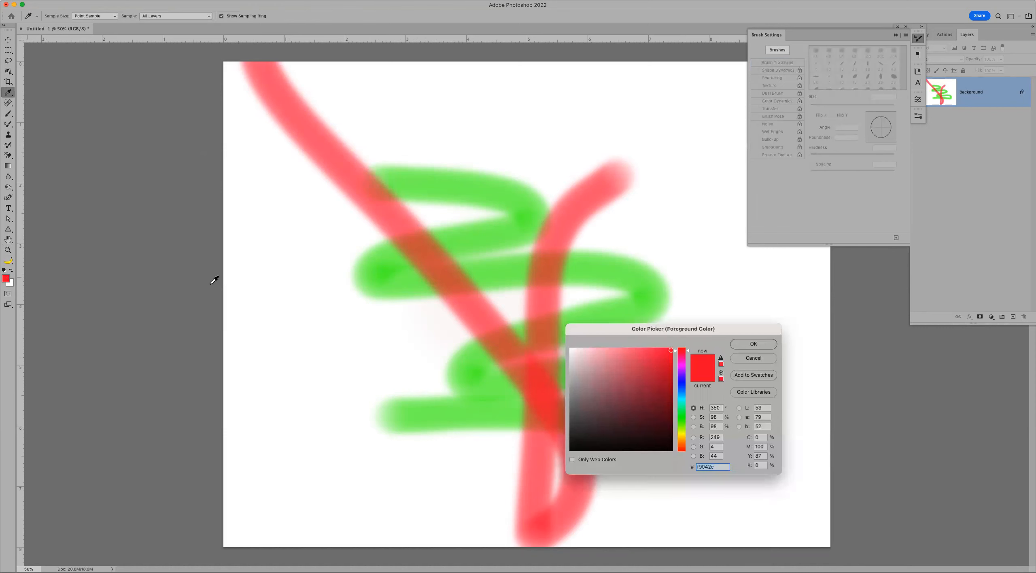
left_click_drag(681, 395, 683, 388)
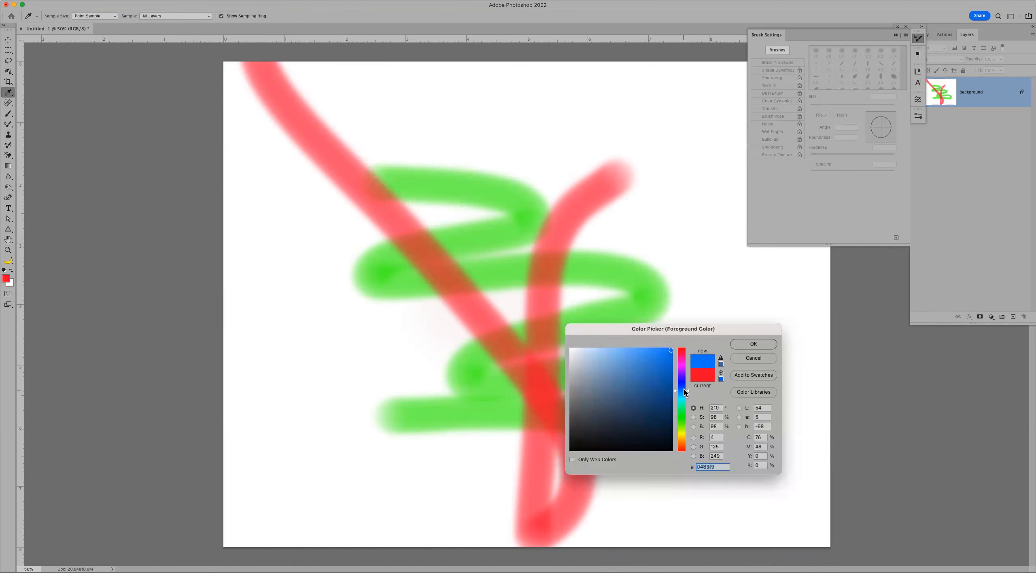
left_click(754, 344)
mouse_move(692, 253)
left_mouse_down()
mouse_move(582, 374)
mouse_move(522, 241)
mouse_move(761, 521)
left_mouse_up()
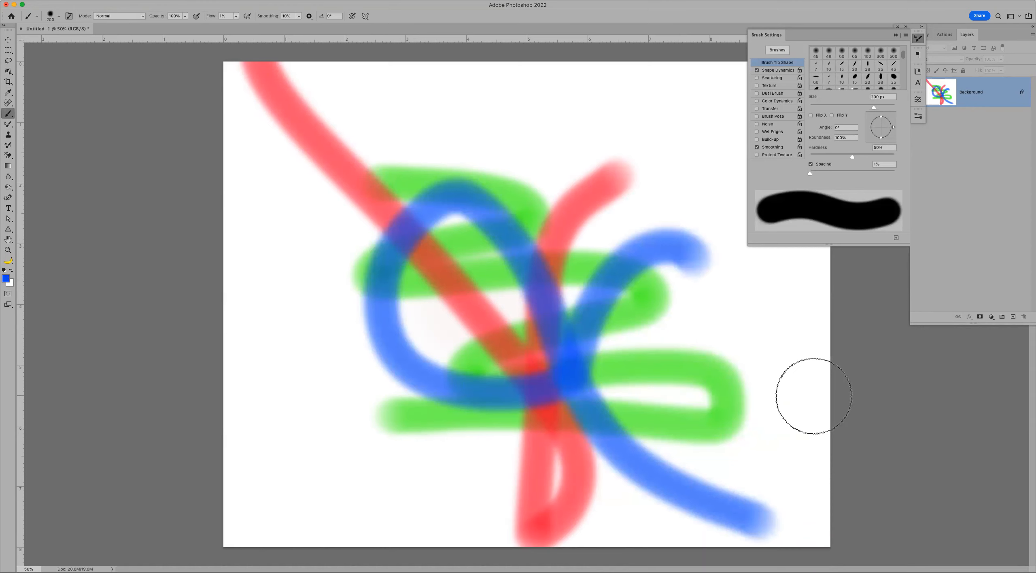
- Sample blue, red and finally purple from the strokes as the colour, then undo all strokes
left_click(6, 278)
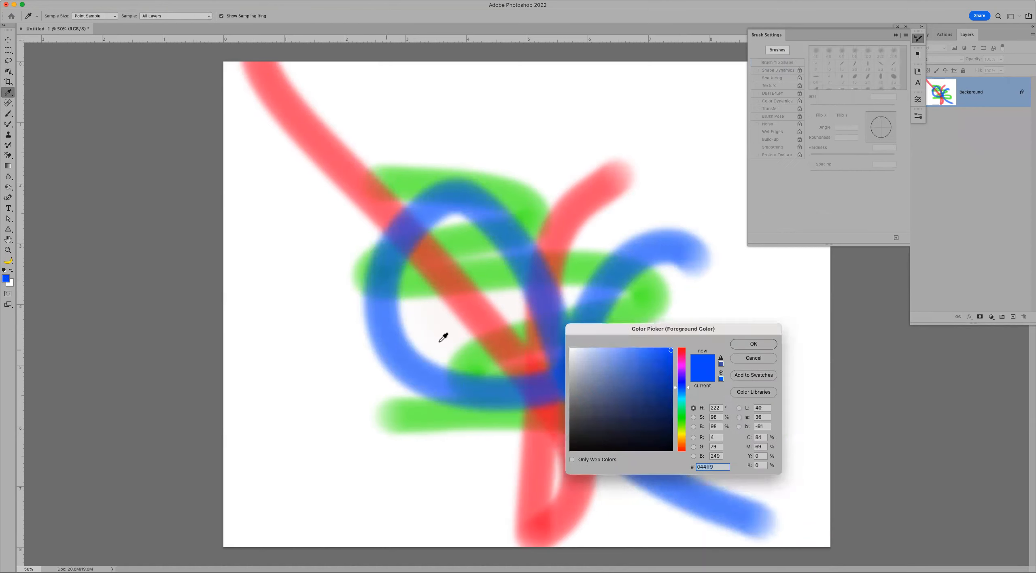
left_click(536, 274)
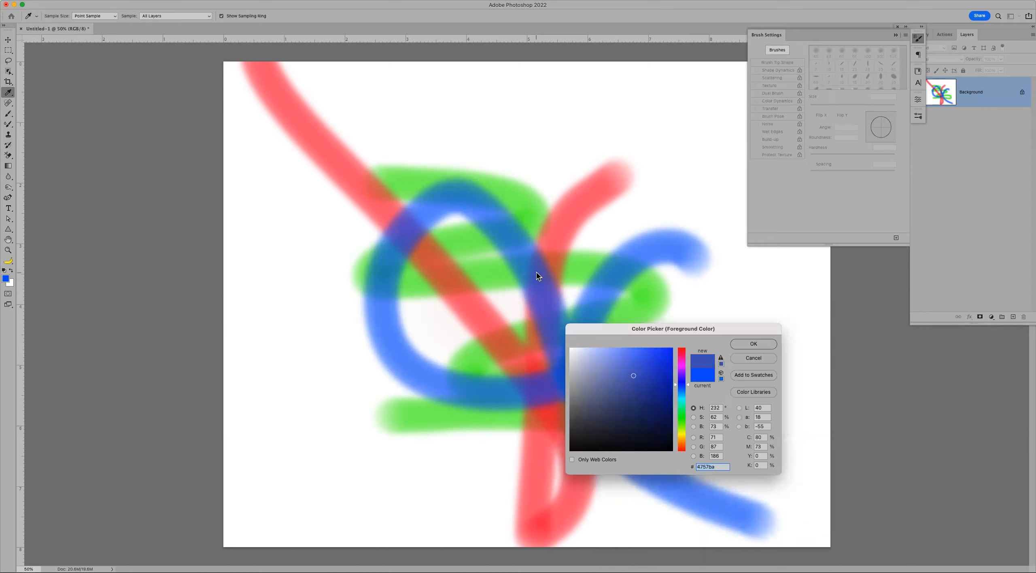
left_click(753, 344)
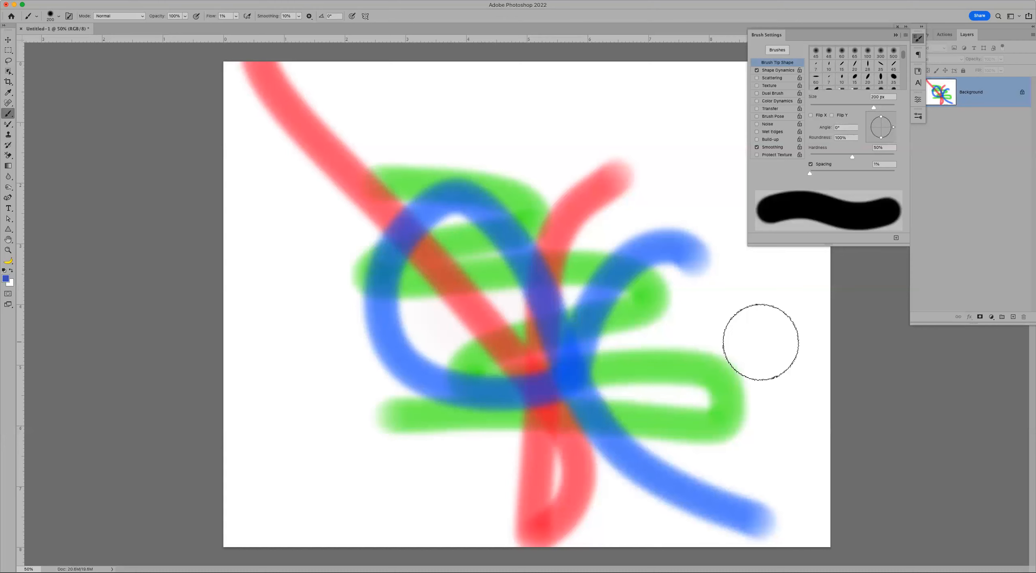
left_click(538, 514, "alt")
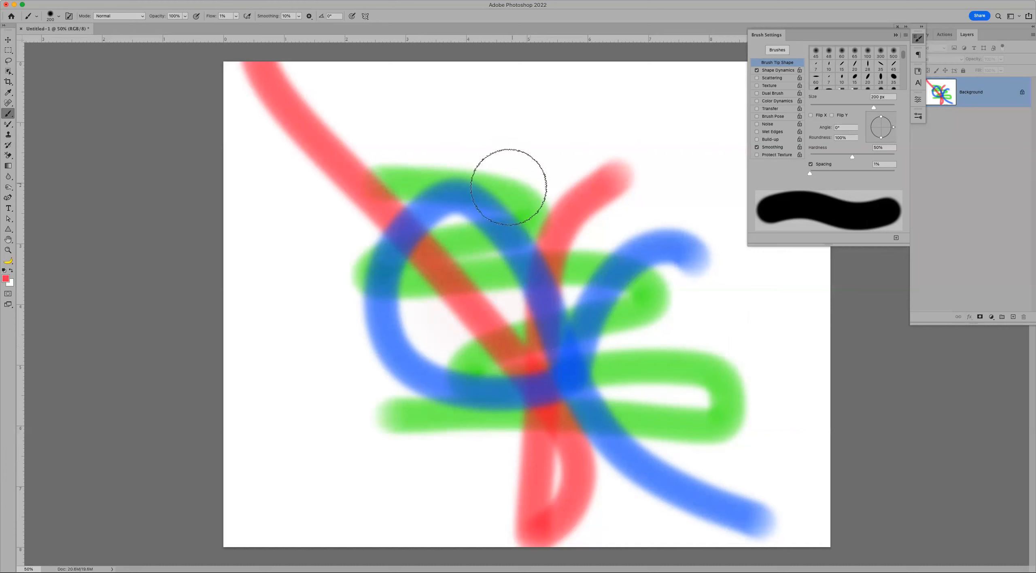
left_click(543, 392, "alt")
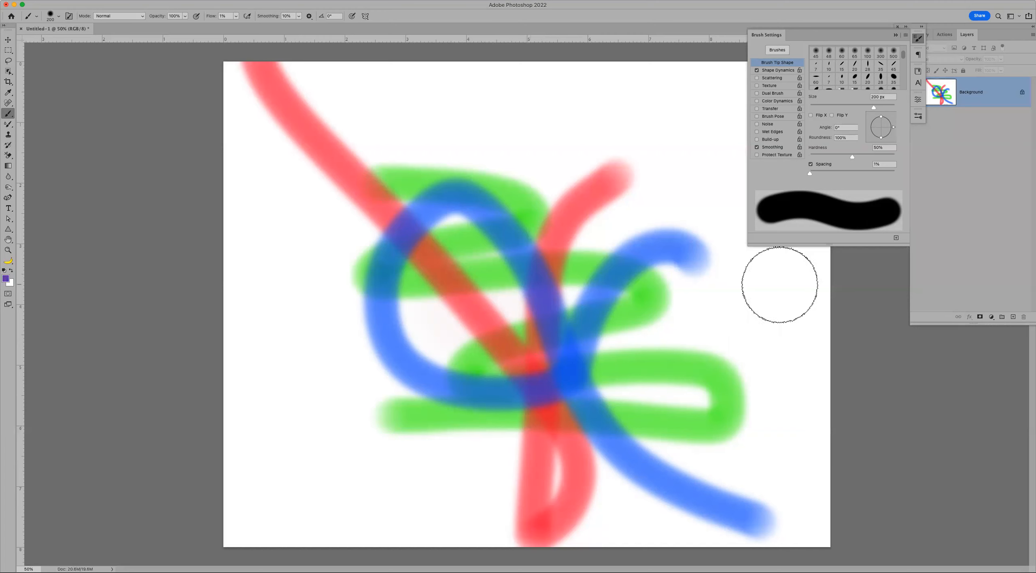
key("ctrl+z")
key("ctrl+z")
key("ctrl+z")
key("ctrl+z")
key("ctrl+z")
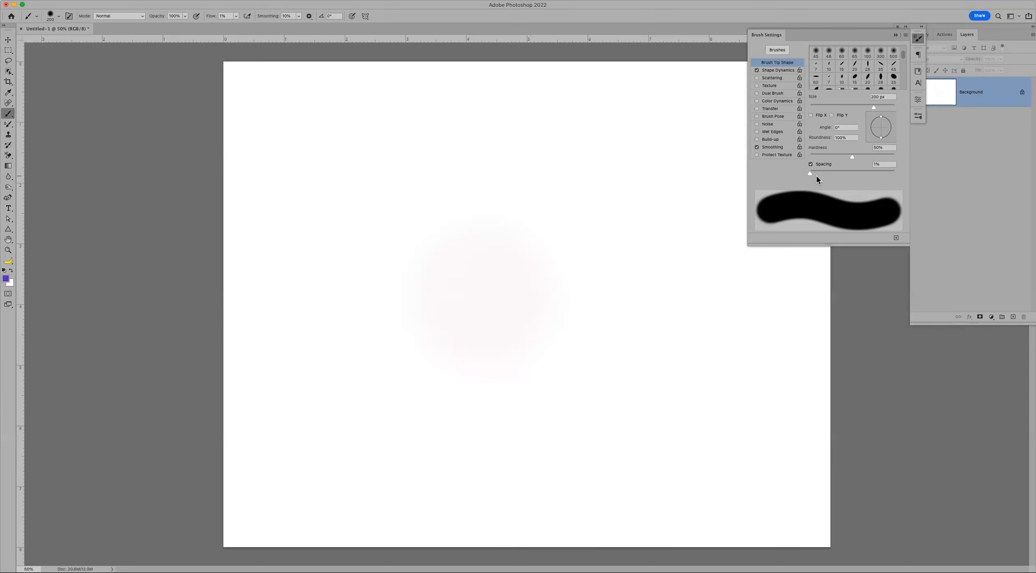
- Adjust the brush spacing and paint two horizontal purple test strokes
left_click_drag(810, 173, 908, 150)
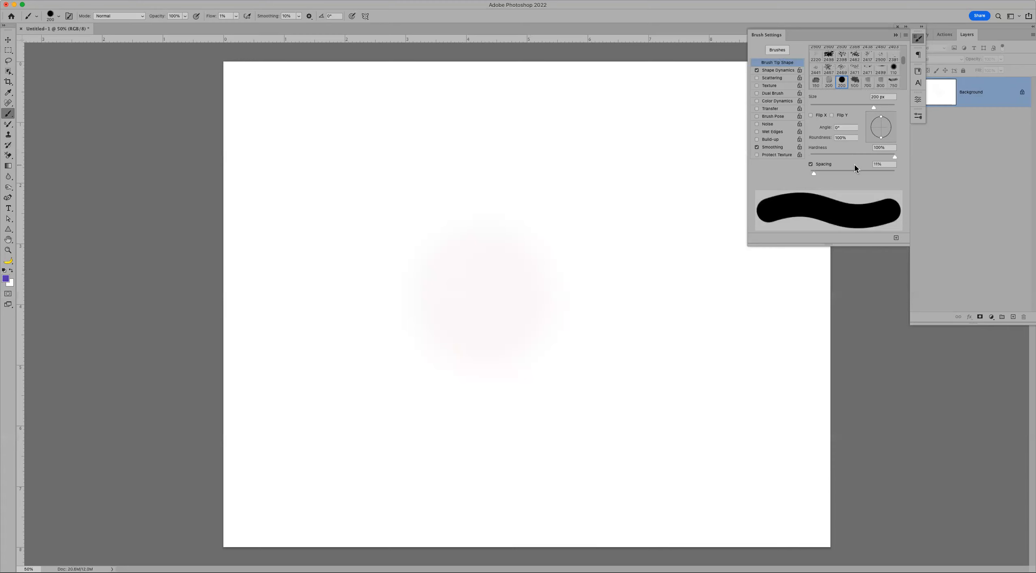
left_click_drag(837, 172, 821, 170)
left_click_drag(304, 233, 521, 226)
key("super+z")
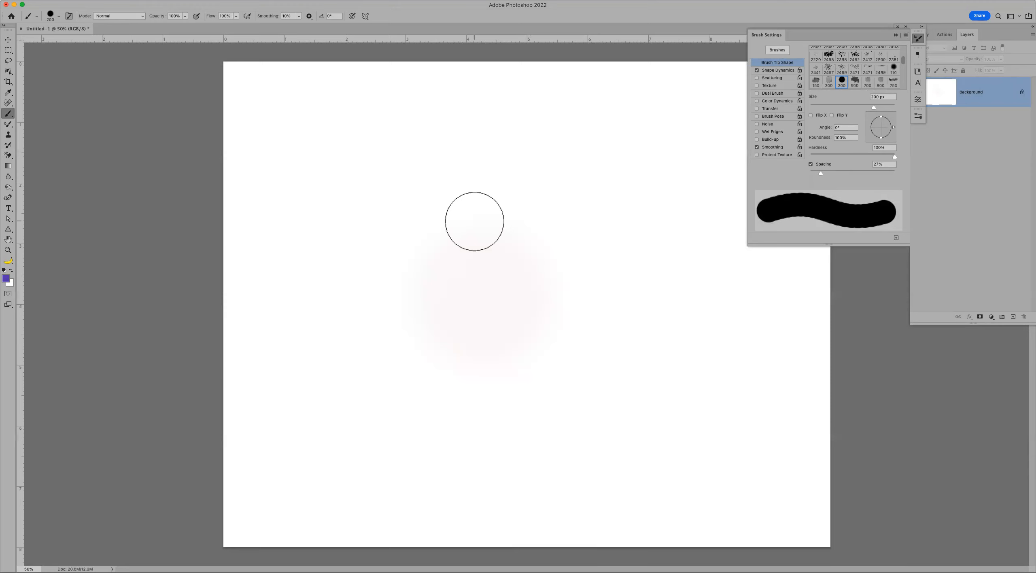
left_click_drag(339, 237, 688, 279)
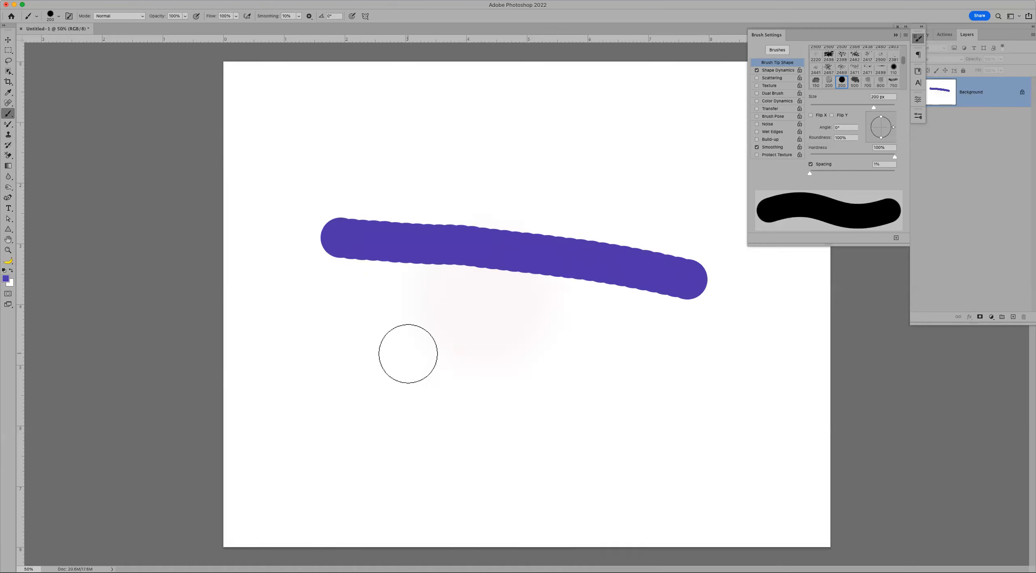
left_click_drag(342, 354, 683, 365)
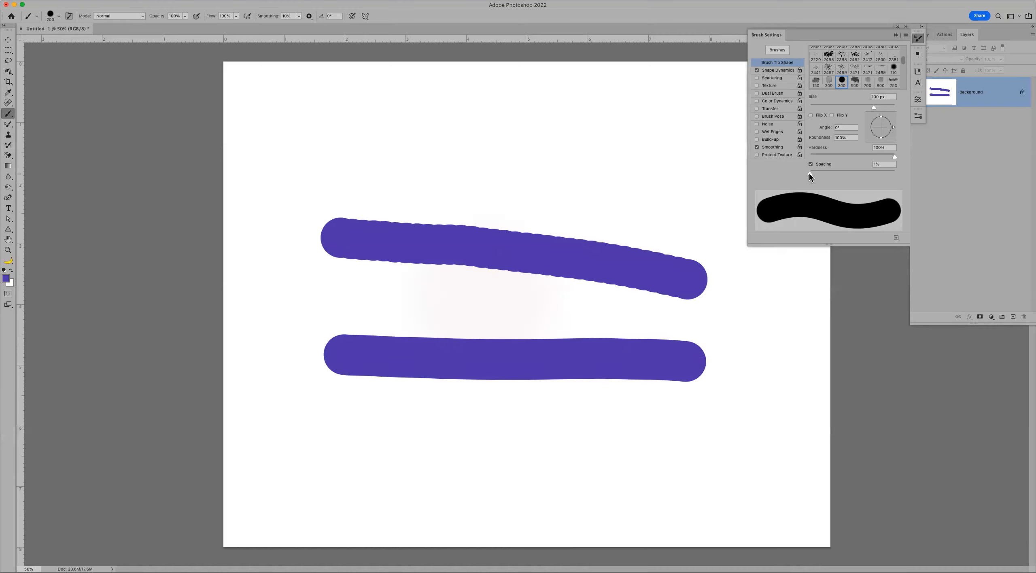
- Set brush spacing to 25% and paint a test stroke above the others
left_click_drag(809, 173, 814, 174)
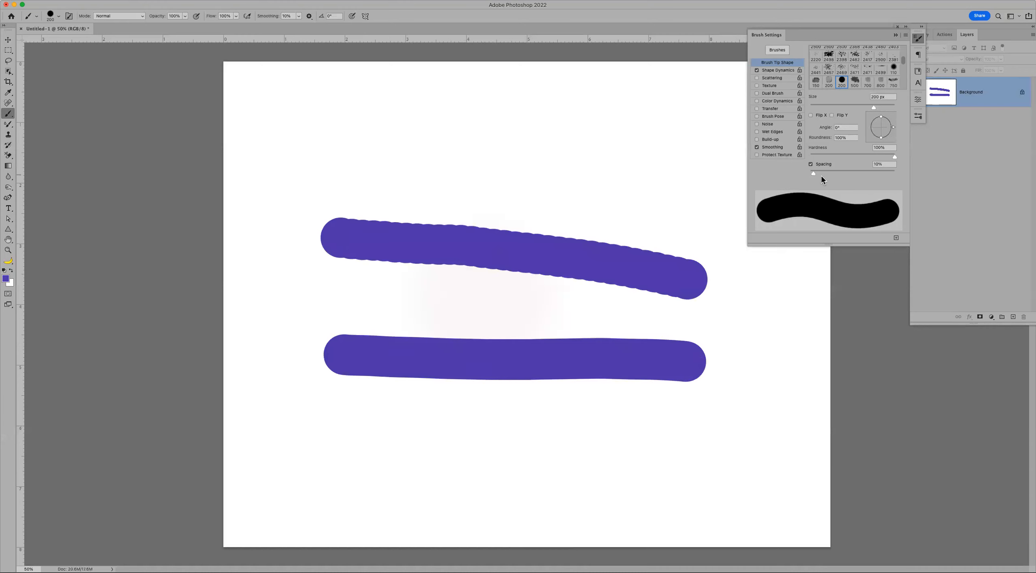
left_click(880, 164)
type("25")
key("Return")
left_click_drag(331, 144, 552, 164)
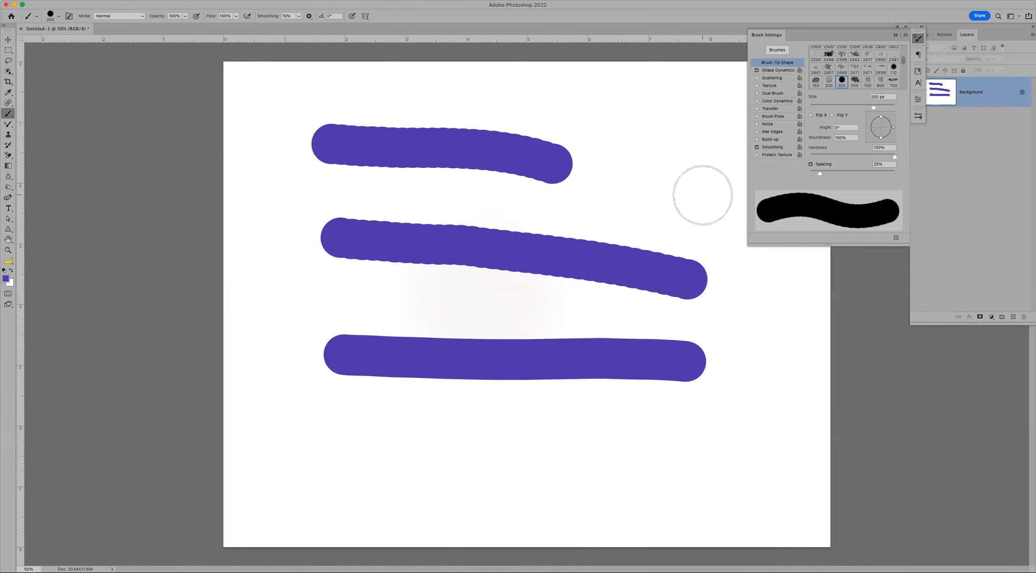
- Dismiss an out-of-range spacing warning, set spacing to 50%, paint a test stroke, then undo
left_click(875, 164)
type("100")
key("Return")
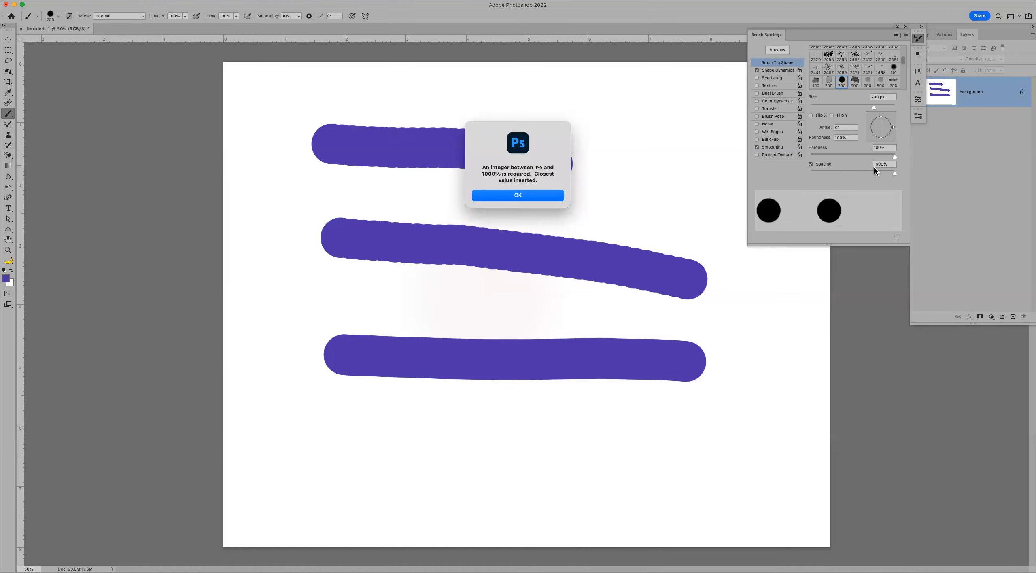
left_click(548, 196)
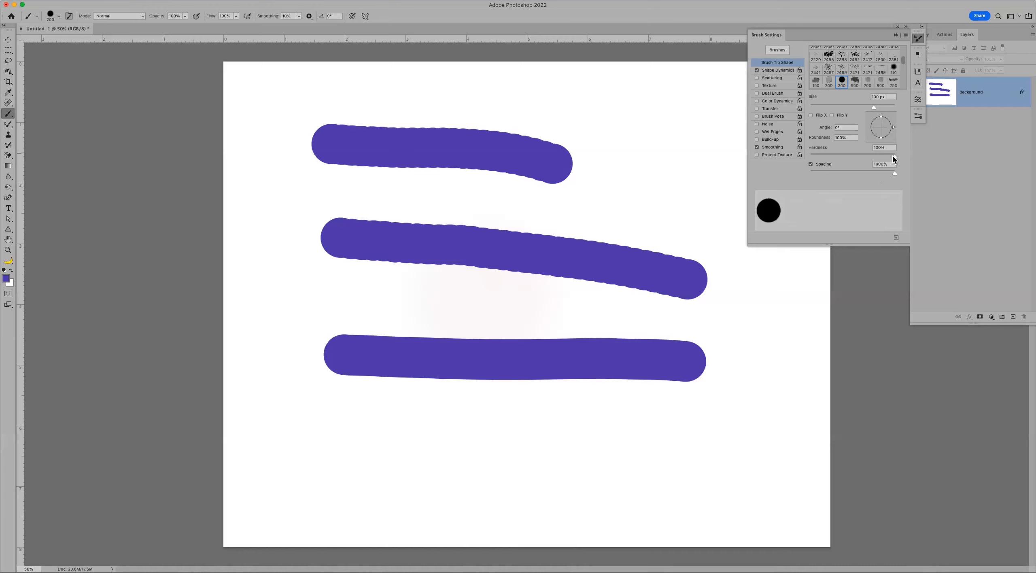
left_click(881, 165)
type("50")
left_click_drag(322, 431, 612, 439)
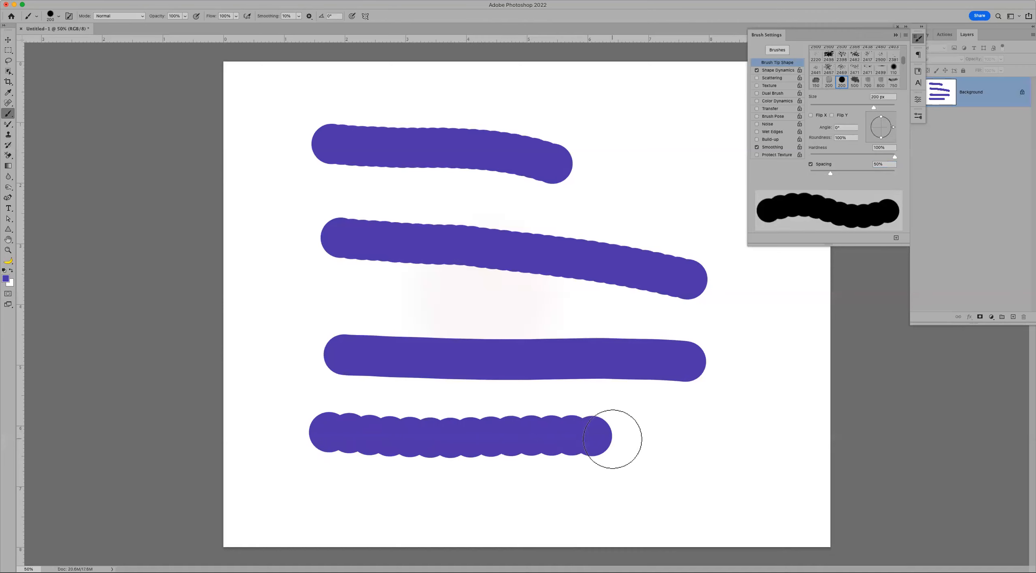
key("super+z")
key("super+z")
key("super+z")
key("super+z")
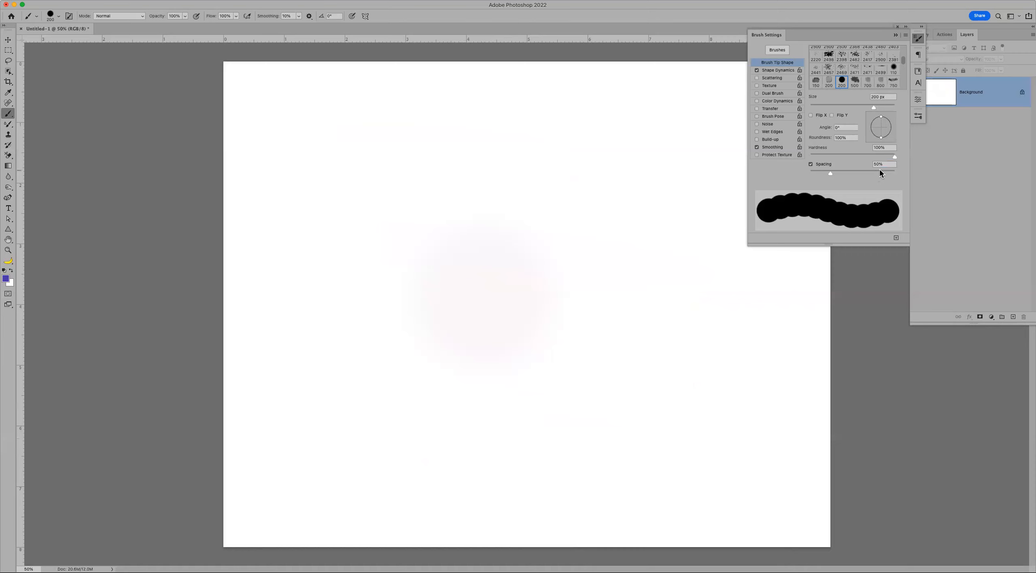
- Paint rows of purple dots at 100% and 200% spacing, then undo both rows
type("100")
mouse_move(329, 257)
left_mouse_down()
mouse_move(456, 259)
mouse_move(711, 290)
left_mouse_up()
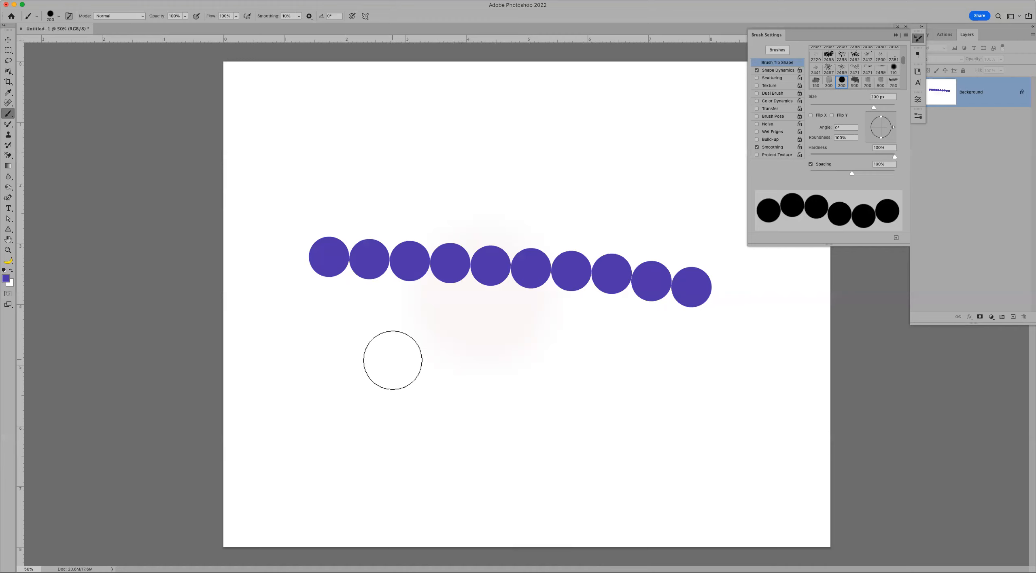
left_click(876, 165)
type("200")
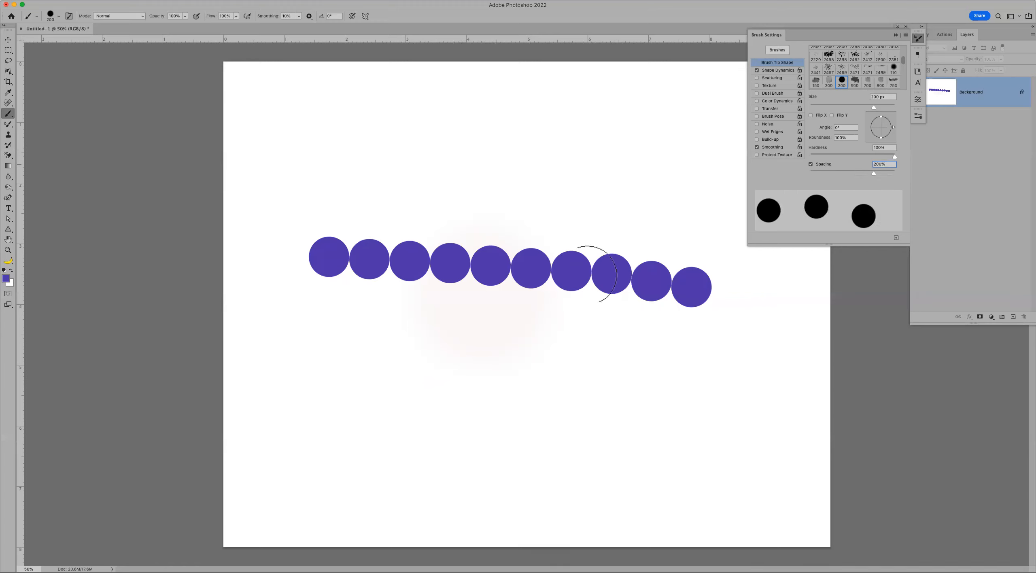
mouse_move(321, 328)
left_mouse_down()
mouse_move(849, 372)
mouse_move(843, 379)
left_mouse_up()
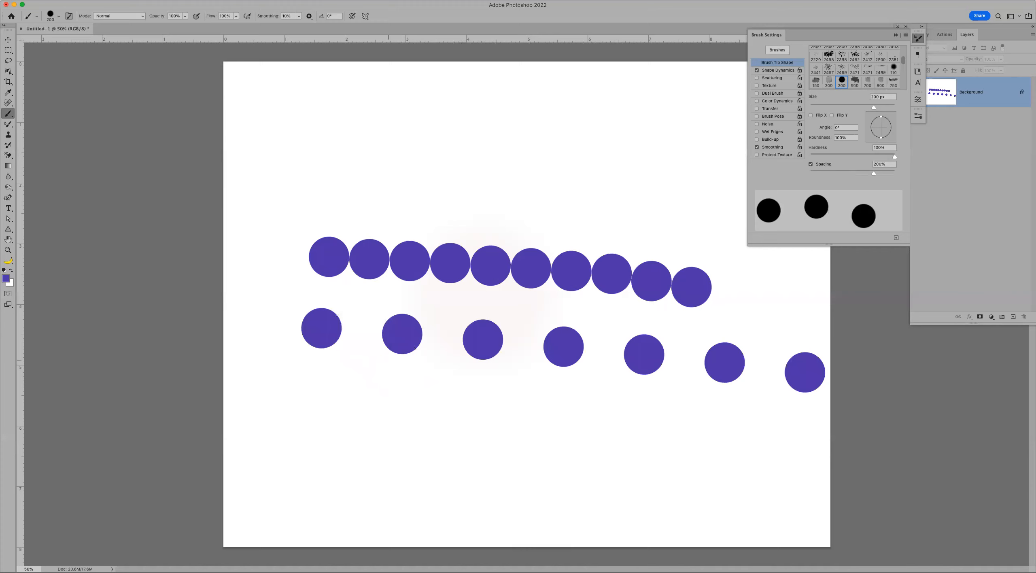
left_click(361, 335)
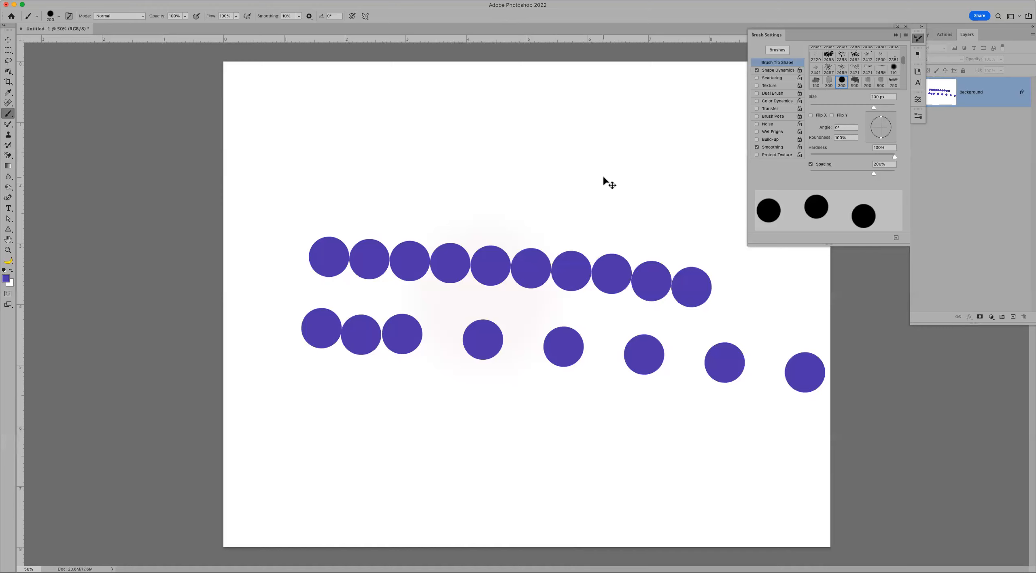
key("ctrl+z")
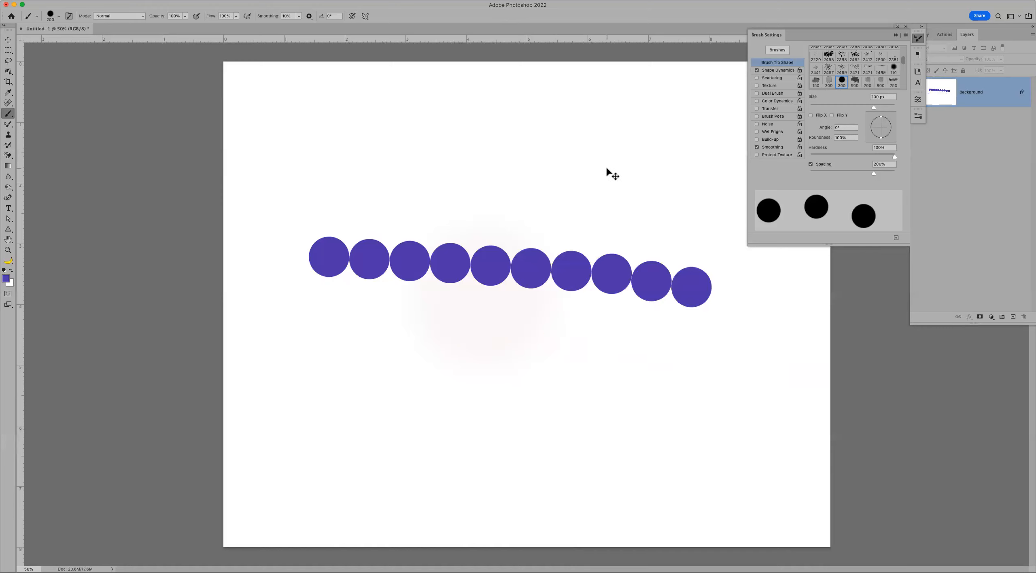
key("ctrl+z")
- Set spacing to 9%, switch to shattered-glass brush 2482 at 700 px, and stamp it centrally
left_click_drag(874, 173, 813, 172)
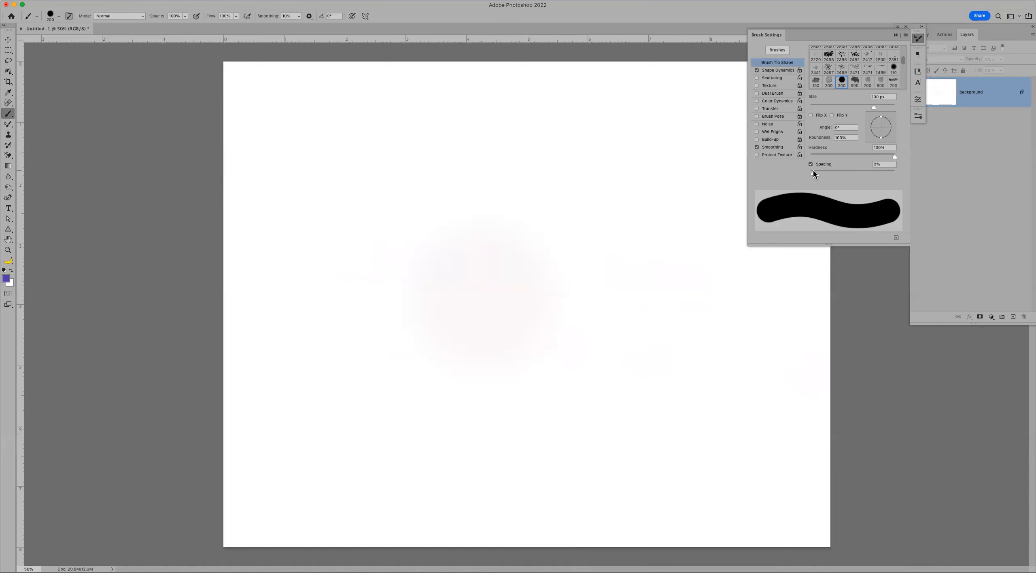
left_click(855, 56)
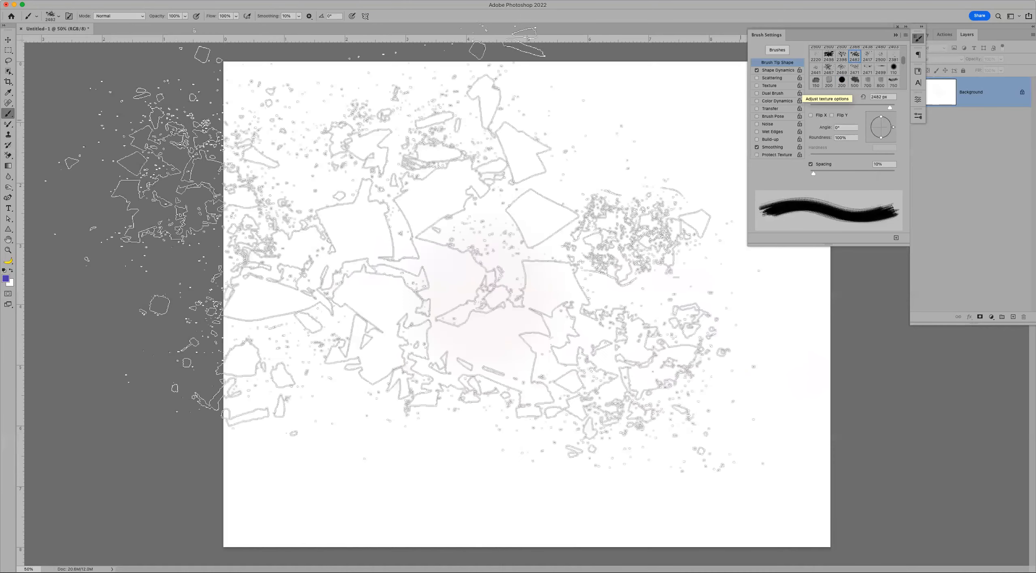
key("bracketleft")
key("bracketleft")
key("bracketleft")
key("bracketleft")
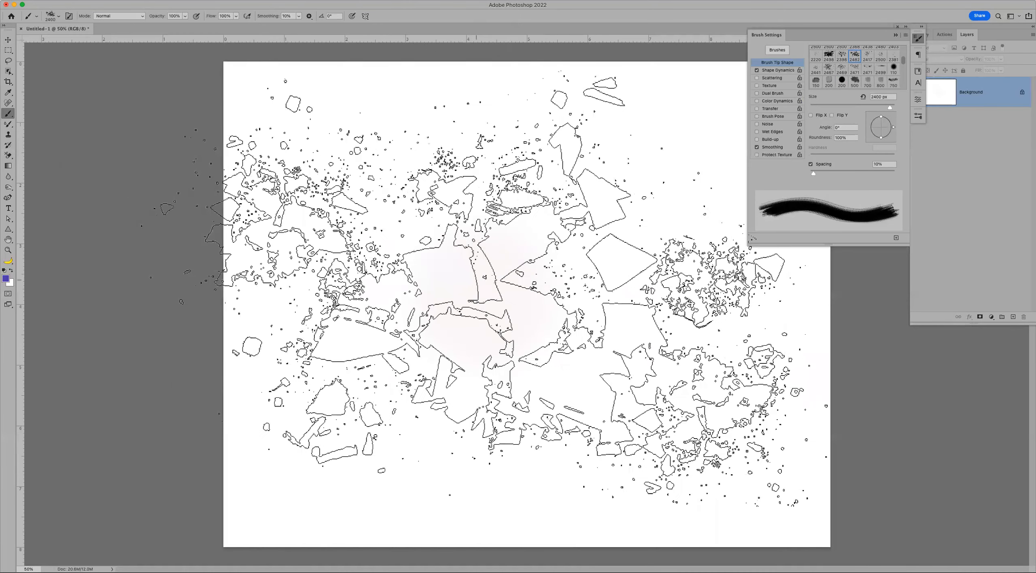
key("bracketleft")
key("bracketleft")
key("bracketleft")
key("bracketleft")
key("bracketleft")
key("bracketleft")
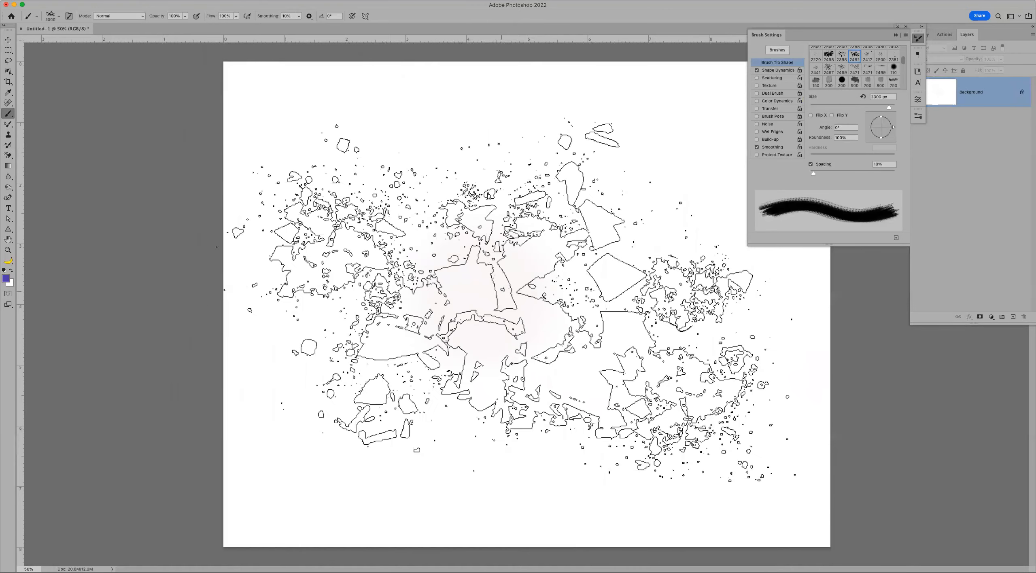
key("bracketleft")
key("bracketleft")
key("bracketleft")
key("bracketleft")
key("bracketleft")
key("bracketleft")
key("bracketleft")
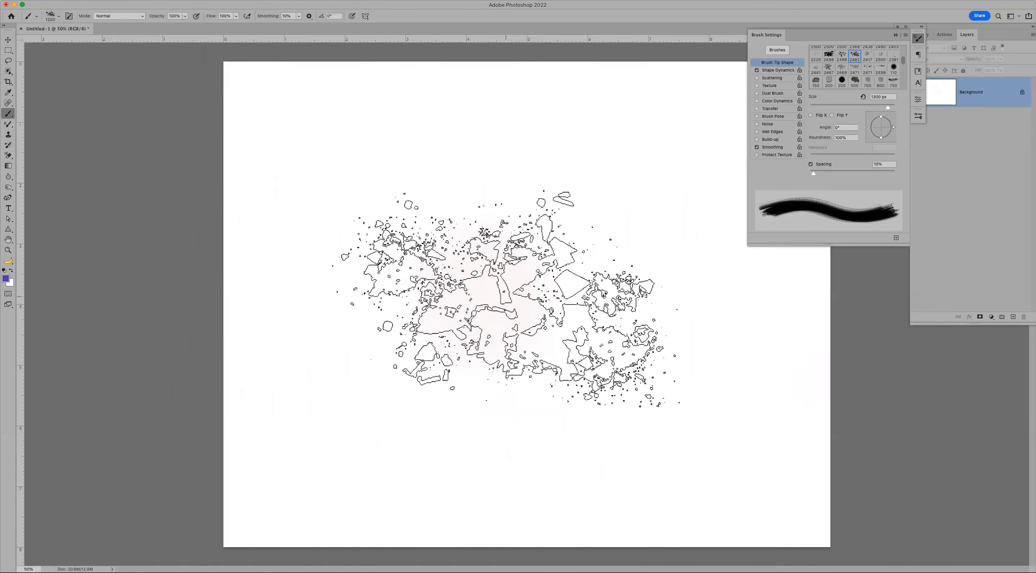
left_click(508, 300)
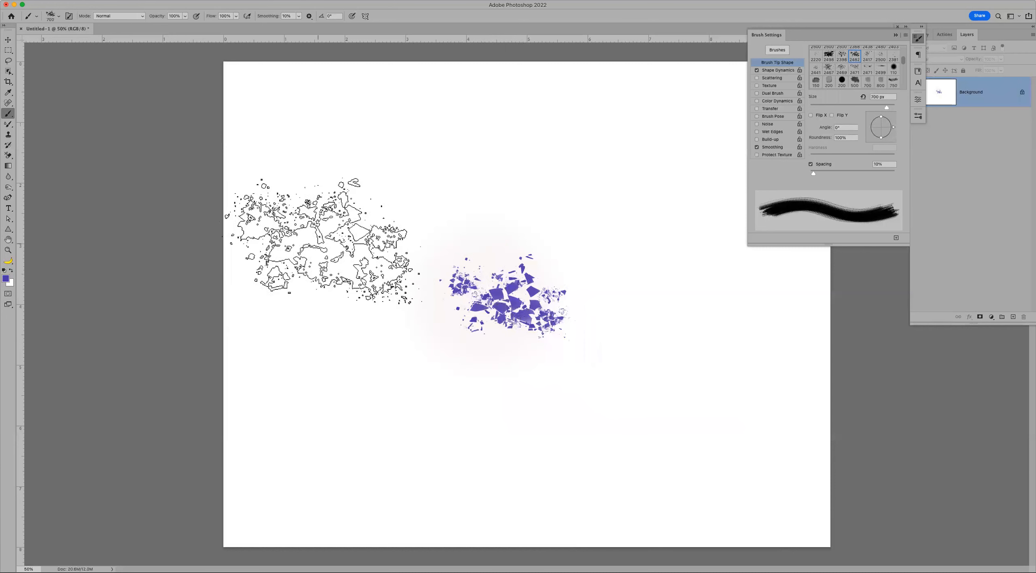
left_click(784, 71)
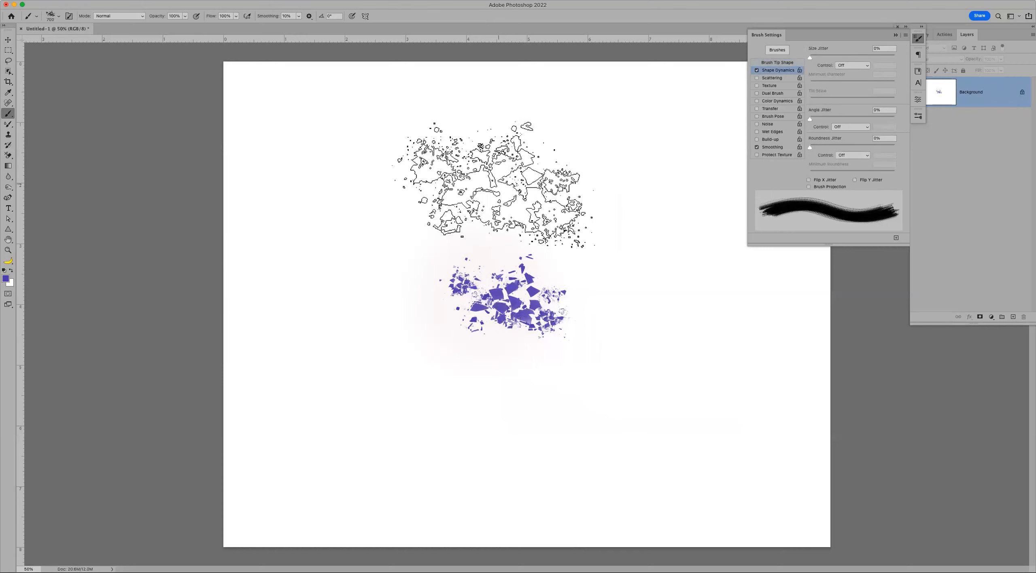
- Stamp four shattered-glass test dabs down the left side, then undo them
left_click(360, 168)
left_click(349, 260)
left_click(339, 348)
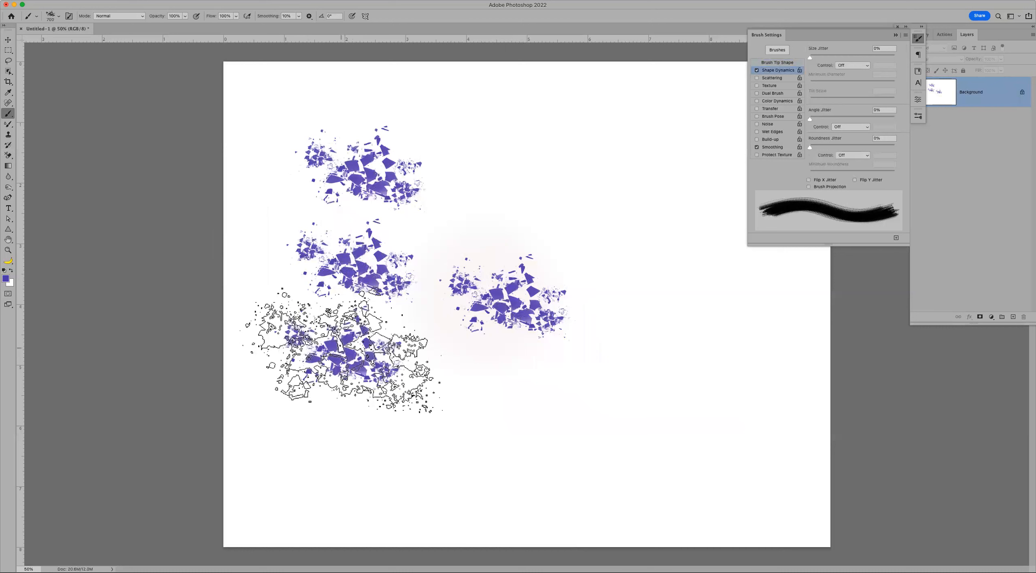
left_click(330, 474)
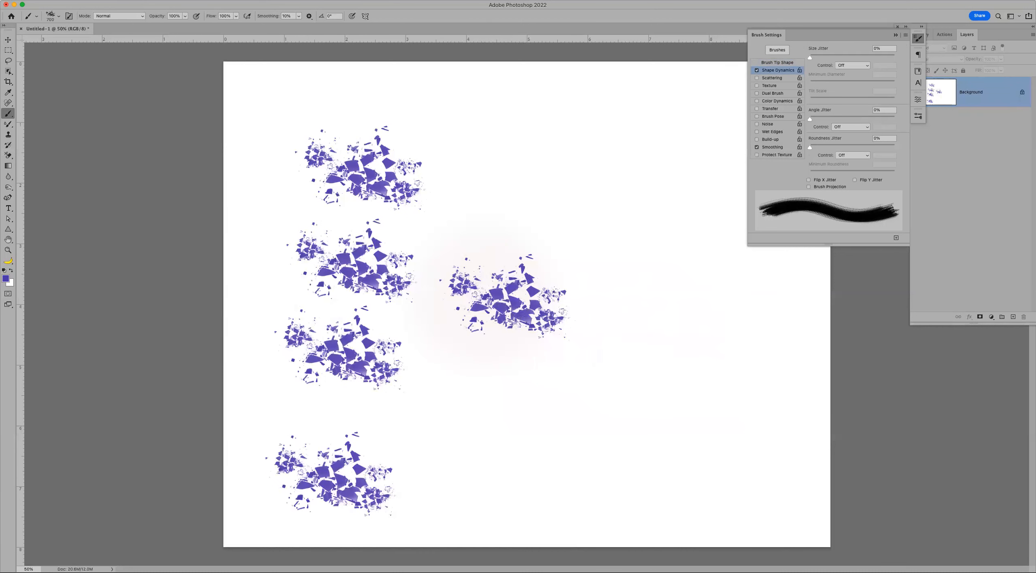
key("super+z")
key("super+z")
key("super+z")
key("super+z")
key("super+z")
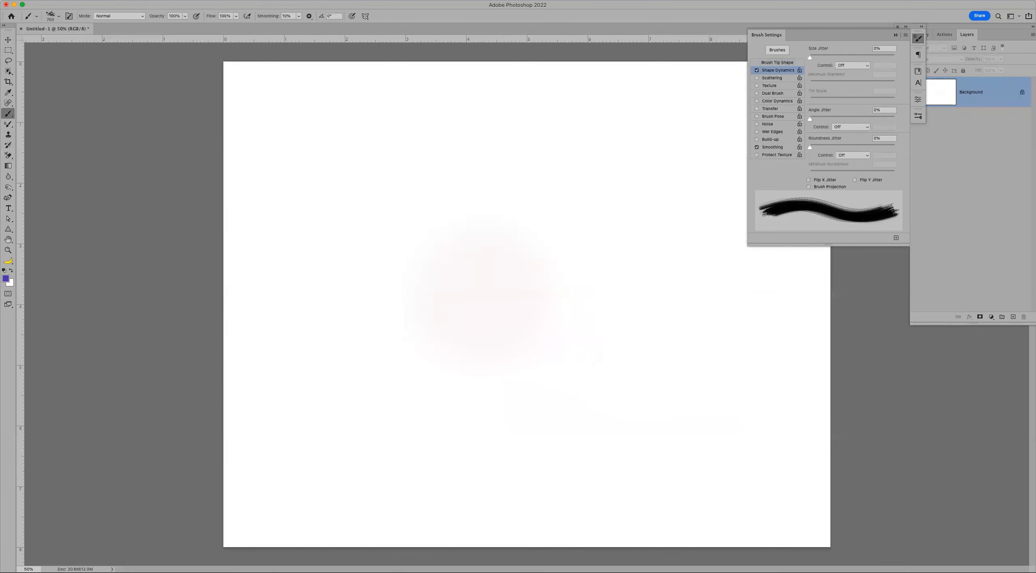
- Raise Size Jitter to 100%, stamp seven varied-size test dabs, then undo them
left_click_drag(810, 58, 894, 58)
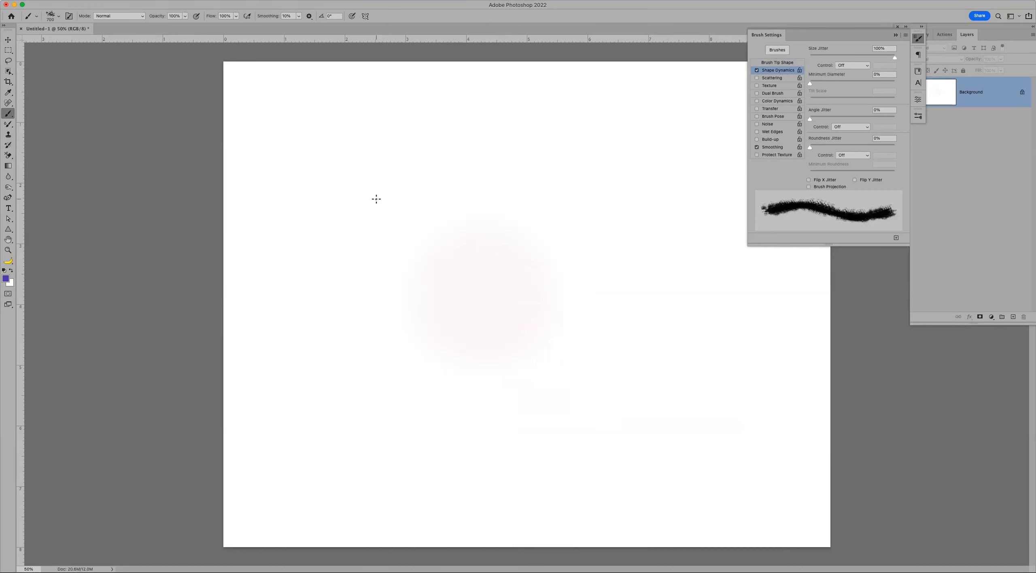
left_click(380, 229)
left_click(376, 368)
left_click(557, 160)
left_click(543, 299)
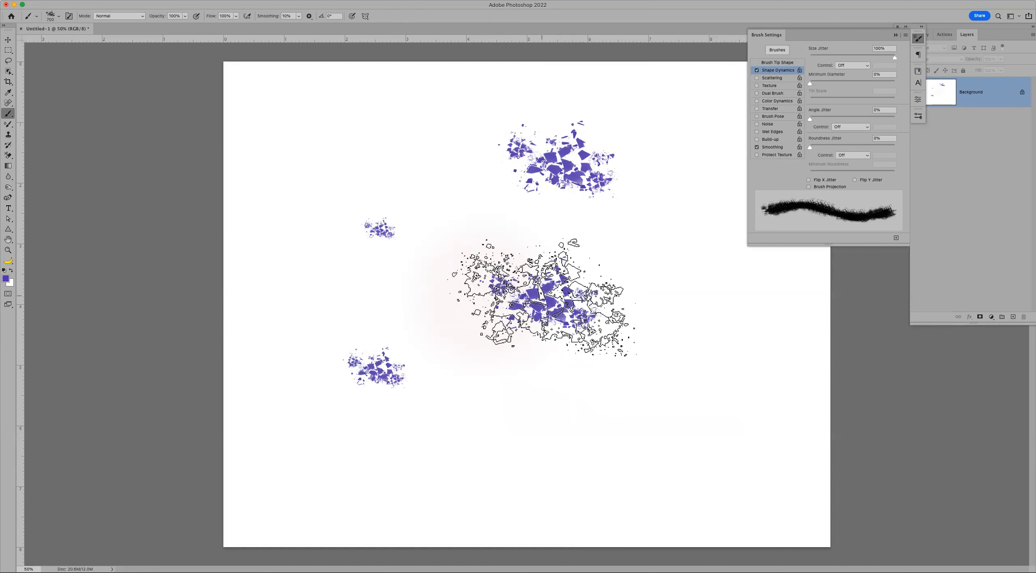
left_click(423, 162)
left_click(422, 245)
left_click(417, 317)
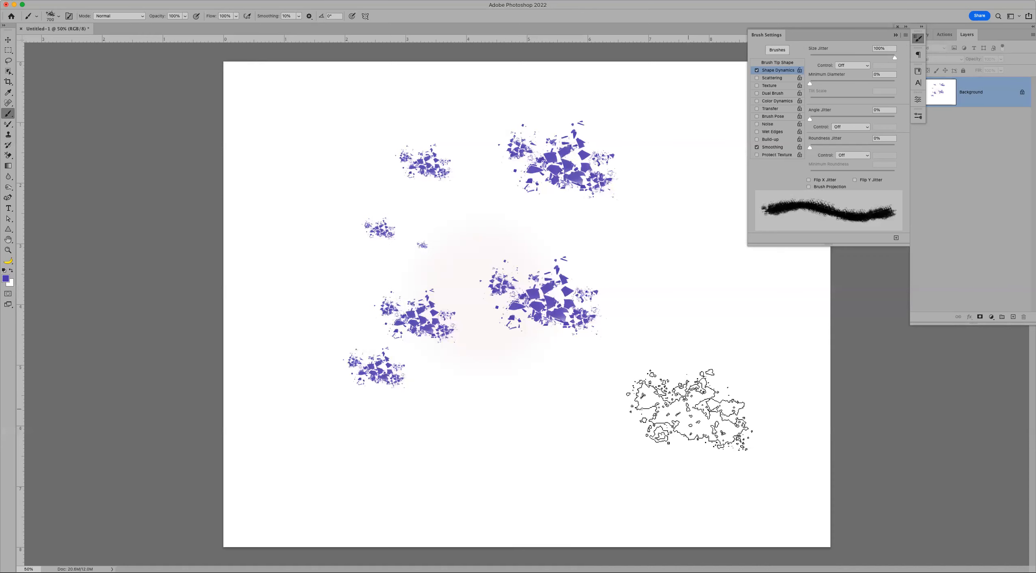
key("super+z")
key("super+z")
key("super+z")
key("super+z")
key("super+z")
key("super+z")
key("super+z")
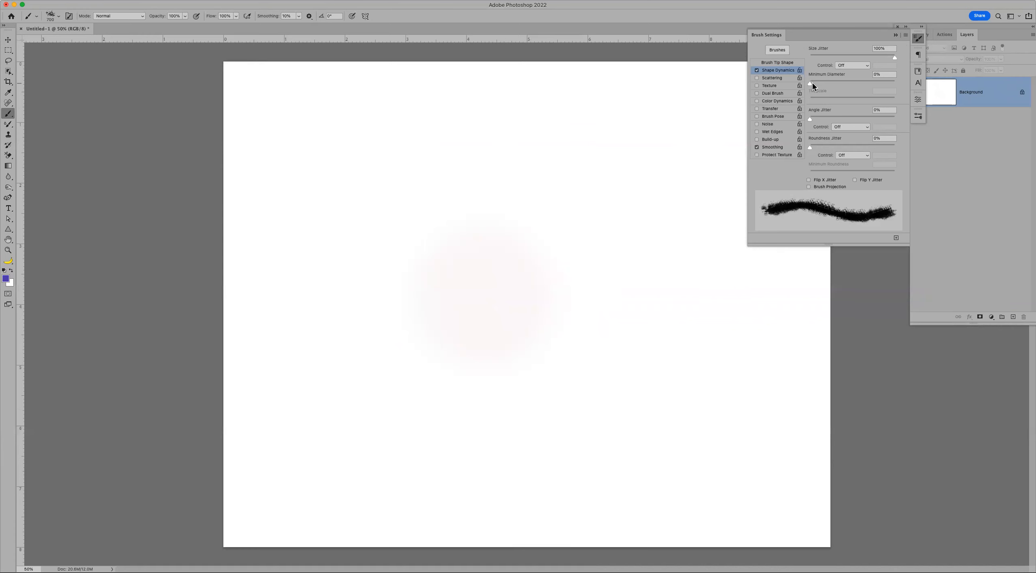
- Set Minimum Diameter to 11%, stamp four test dabs, and undo them
left_click_drag(811, 83, 819, 83)
left_click(397, 181)
left_click(412, 242)
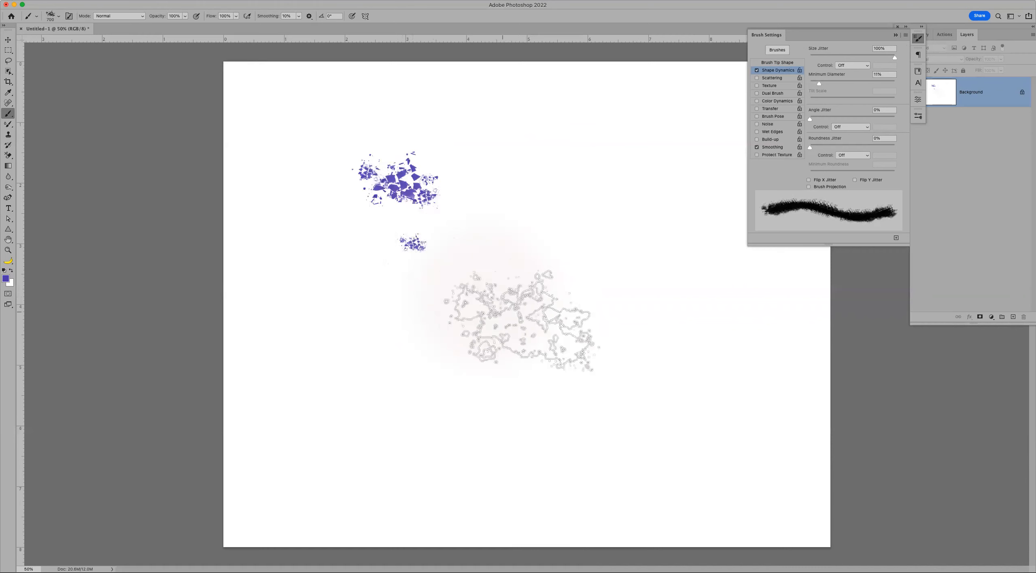
left_click(542, 320)
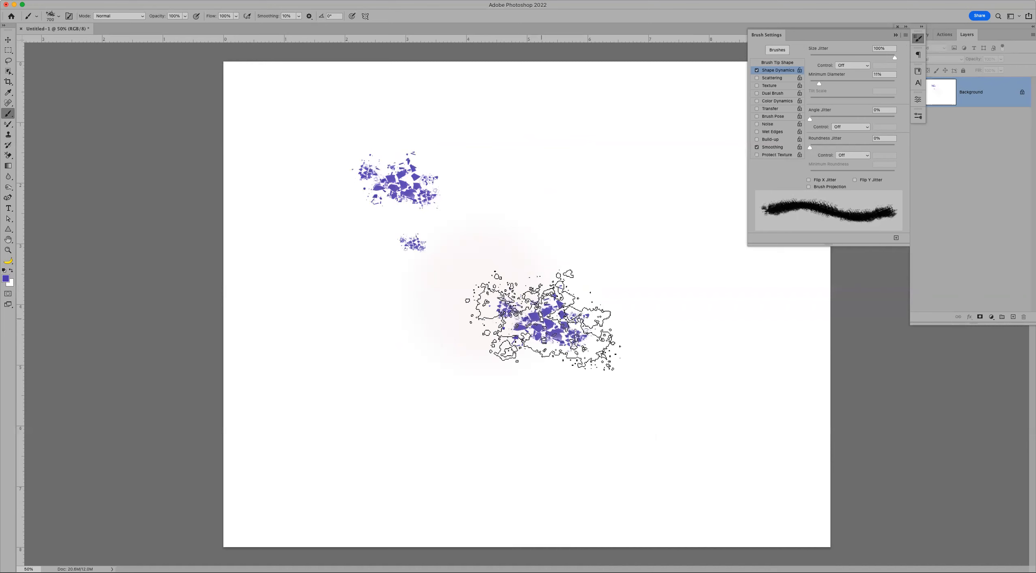
left_click(538, 170)
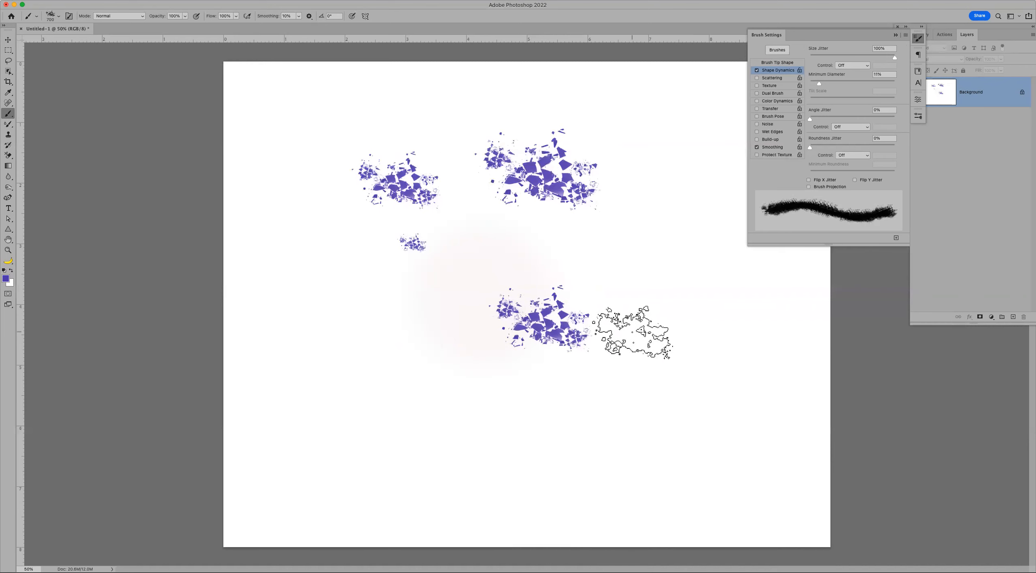
key("super+z")
key("super+z")
key("super+z")
key("super+z")
- Raise Minimum Diameter to 64%, stamp five shattered-glass dabs, and undo them
left_click(864, 83)
left_click(442, 203)
left_click(431, 281)
left_click(423, 401)
left_click(546, 354)
left_click(591, 158)
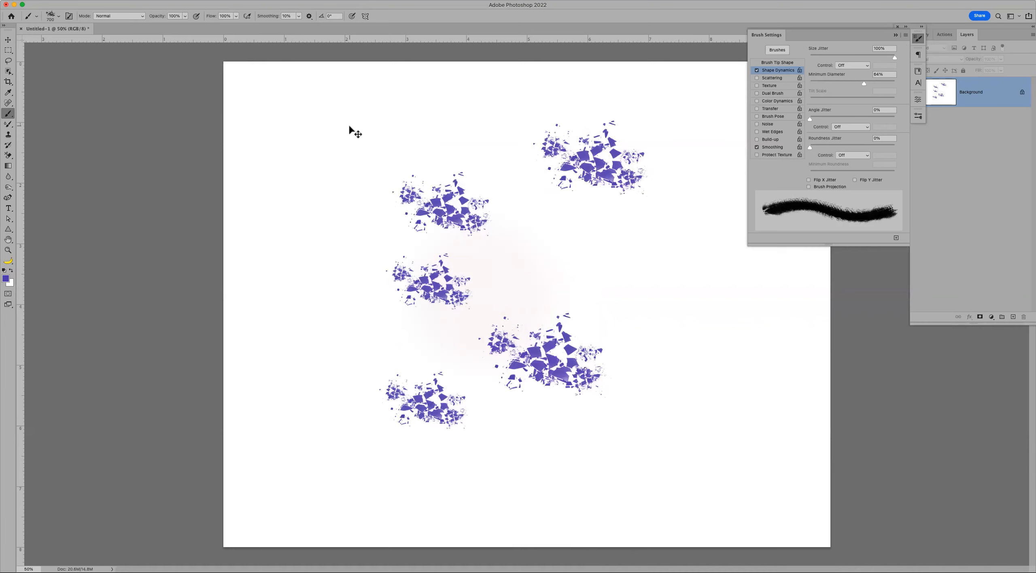
key("super+z")
key("super+z")
key("super+z")
key("super+z")
key("super+z")
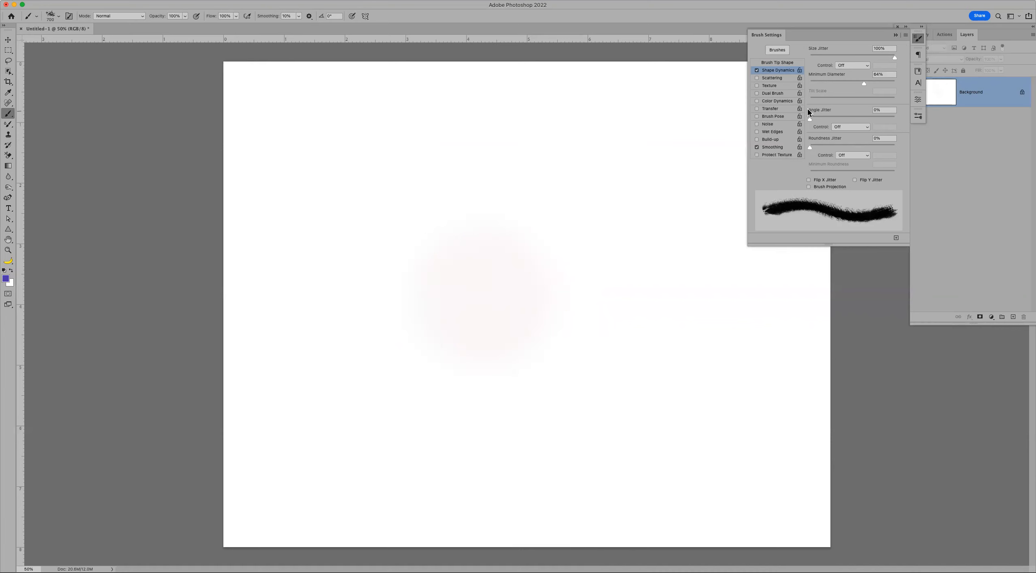
- Reset Minimum Diameter to 0%, set Angle Jitter to 100%, and stamp two rotated dabs
left_click_drag(864, 83, 812, 85)
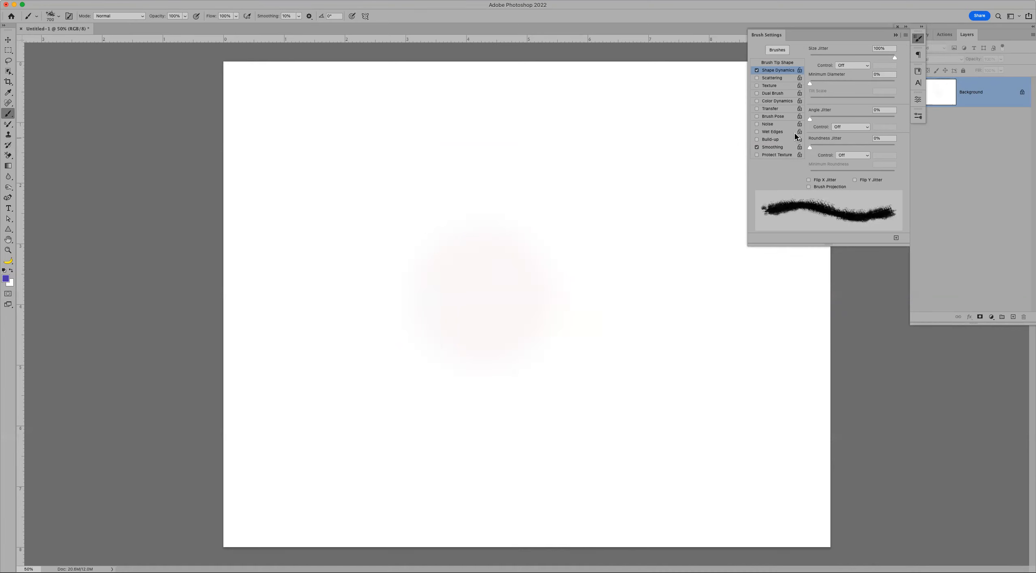
left_click_drag(809, 119, 898, 118)
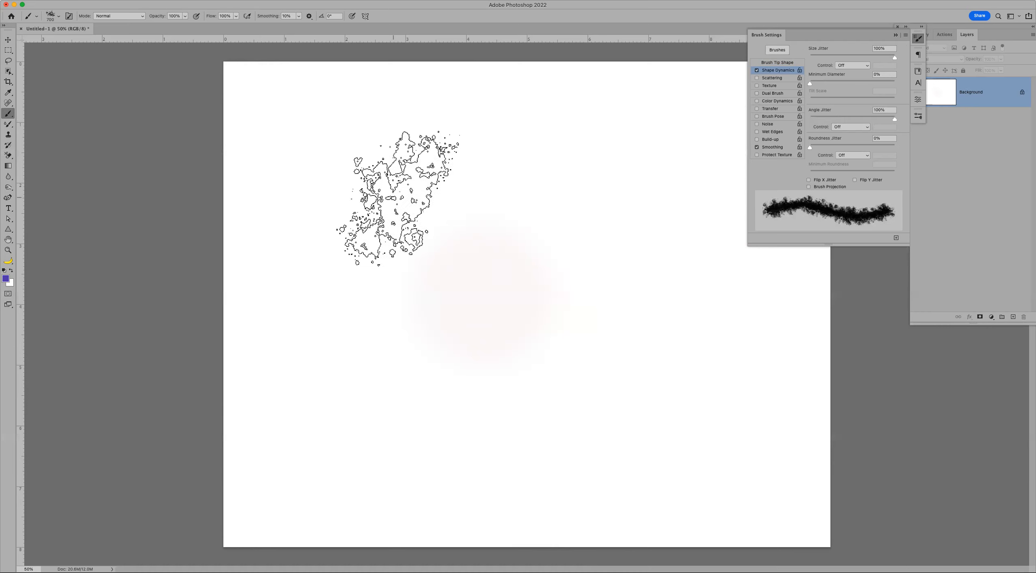
left_click(398, 198)
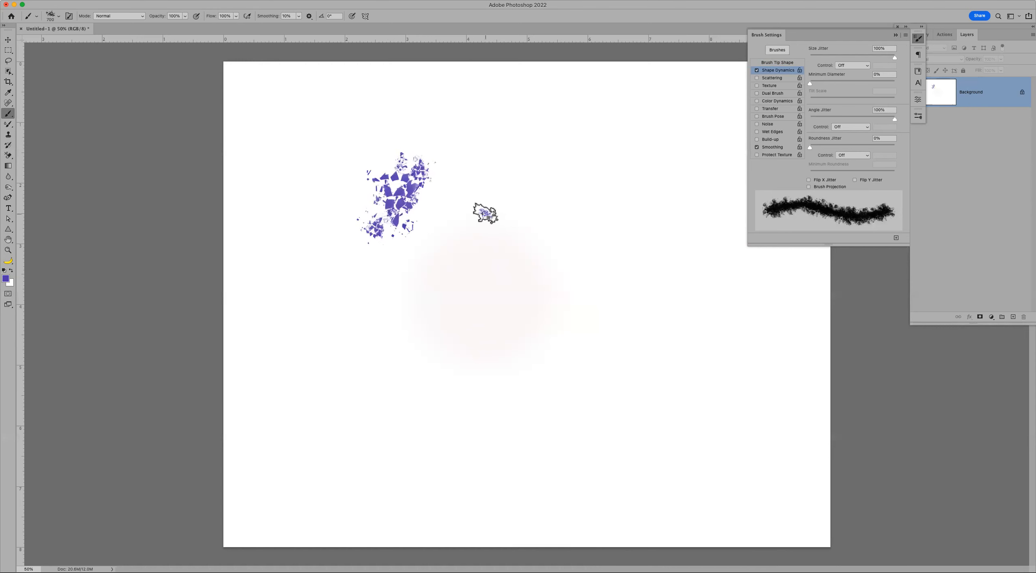
left_click(448, 346)
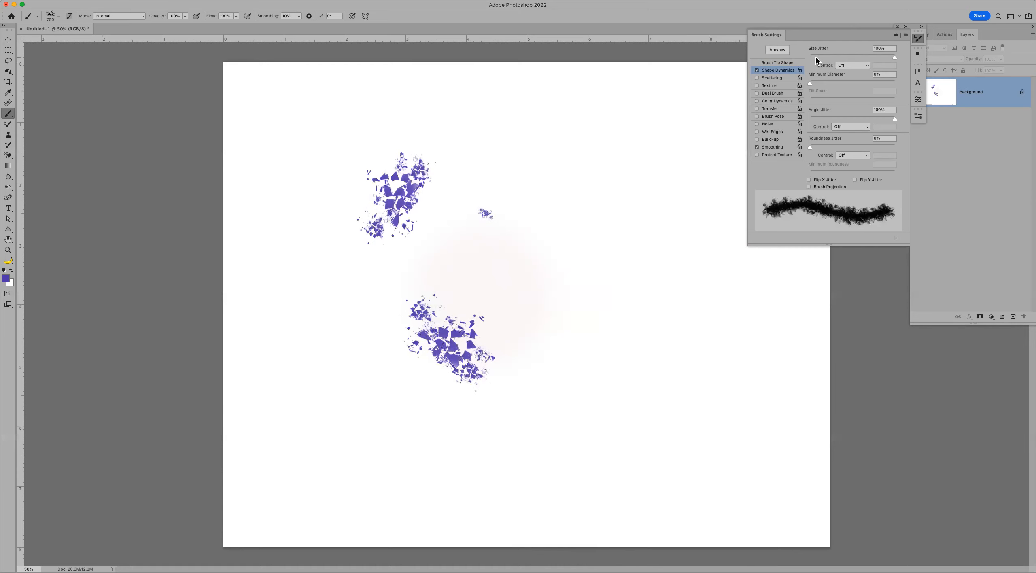
- Turn Size Jitter to 0%, stamp seven more rotated dabs around the canvas, then undo them
left_click_drag(815, 57, 800, 58)
left_click(569, 255)
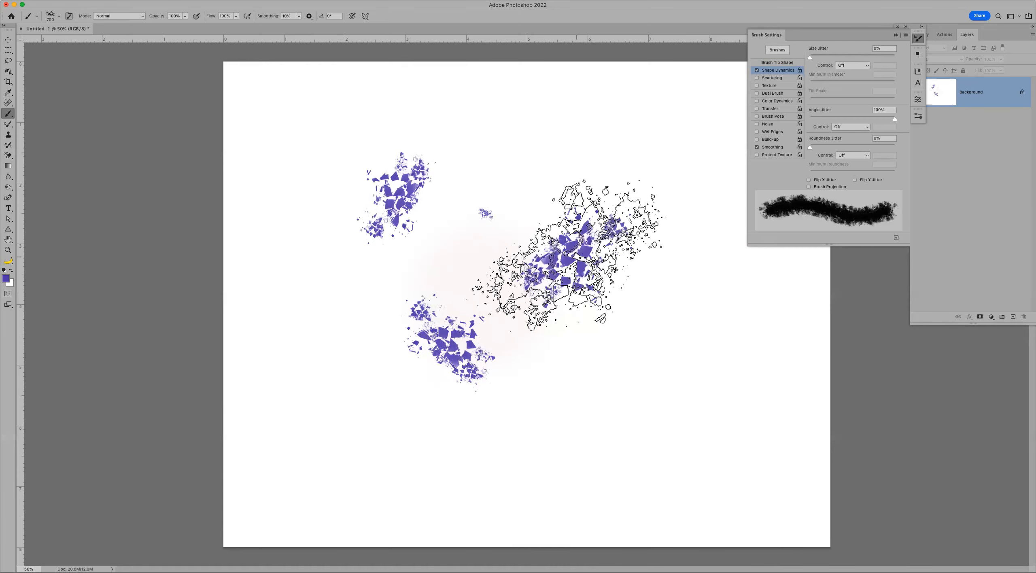
left_click(599, 391)
left_click(678, 415)
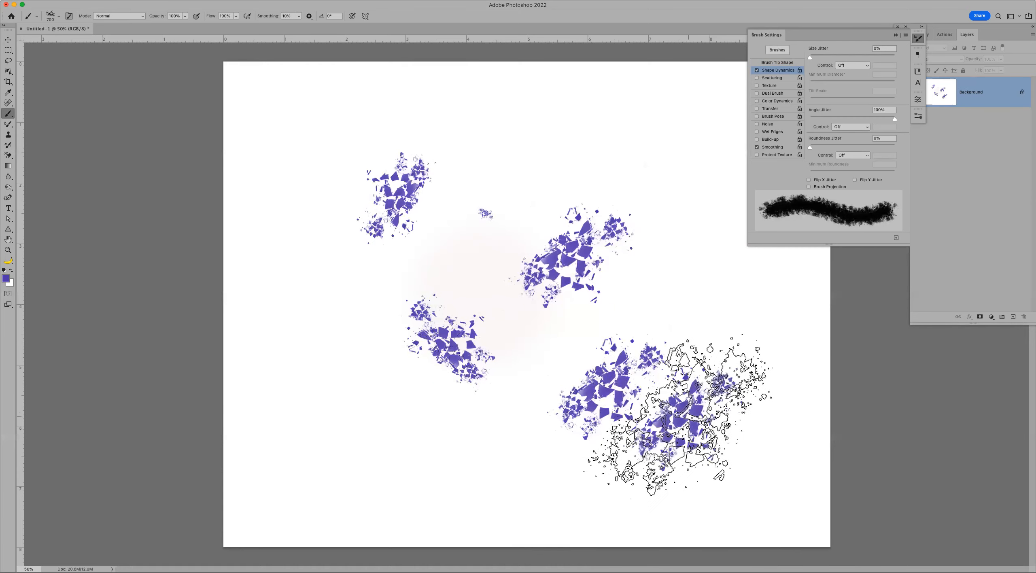
left_click(674, 166)
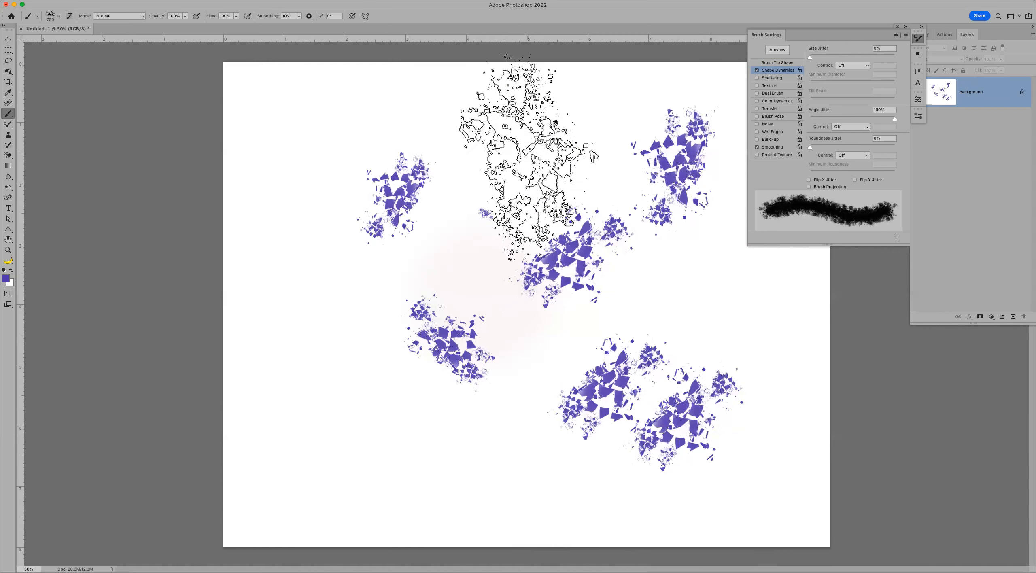
left_click(526, 152)
left_click(324, 122)
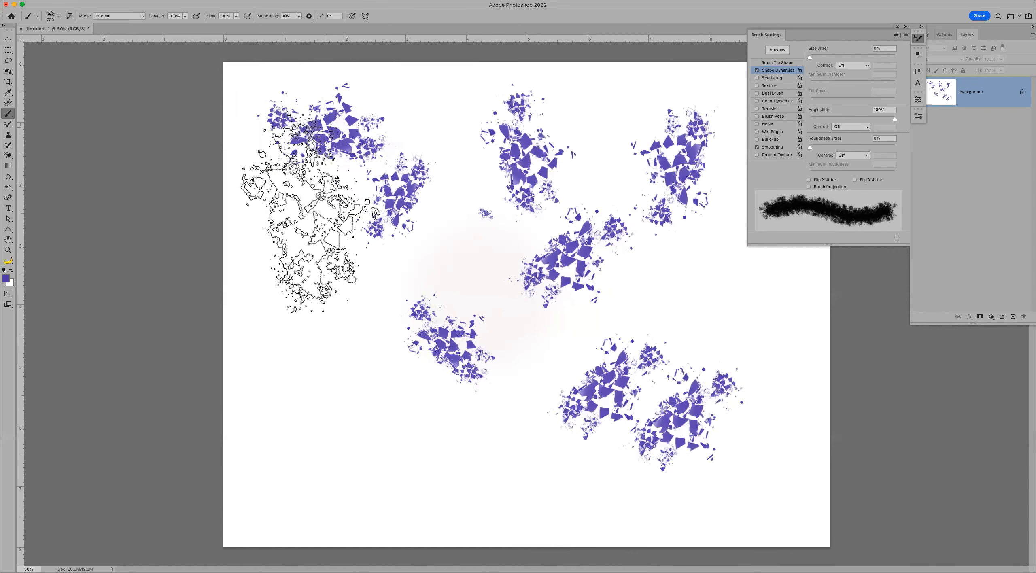
left_click(319, 267)
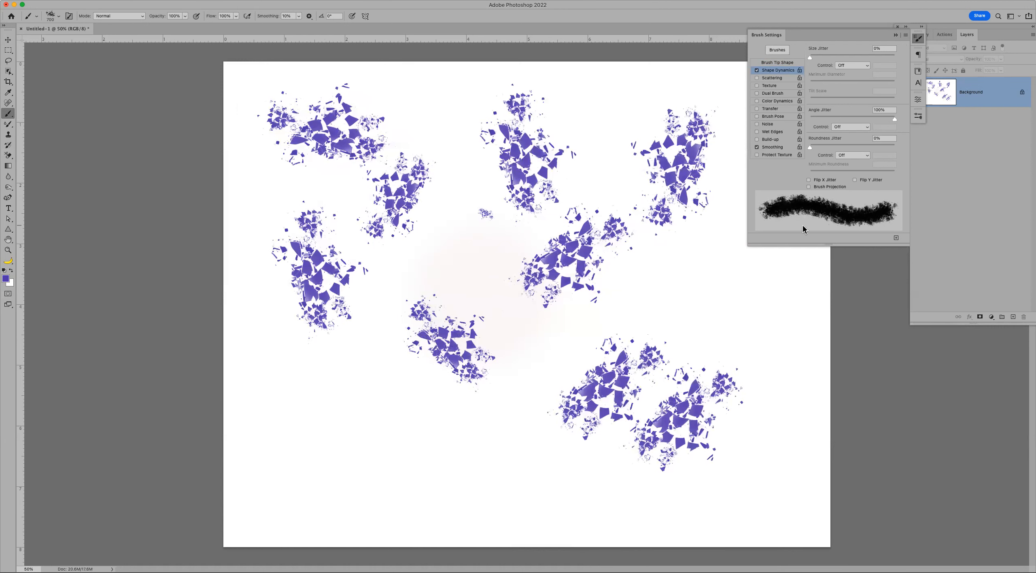
key("super+z")
key("super+z")
key("super+z")
key("super+z")
key("super+z")
key("super+z")
key("super+z")
key("super+z")
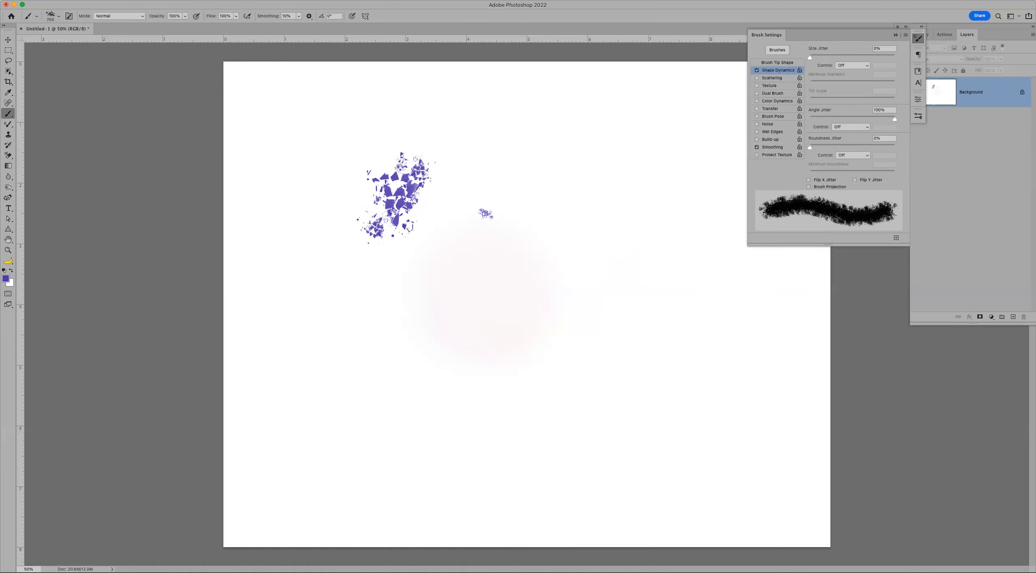
- Raise History States from 9 to 25 in Performance preferences, then return to the Brush tool
left_click(37, 0)
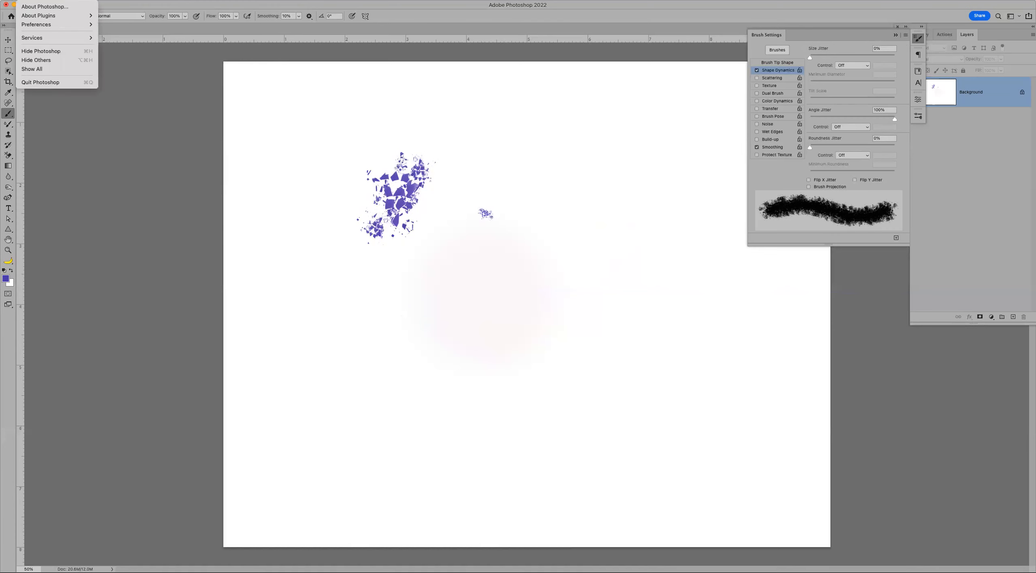
mouse_move(42, 25)
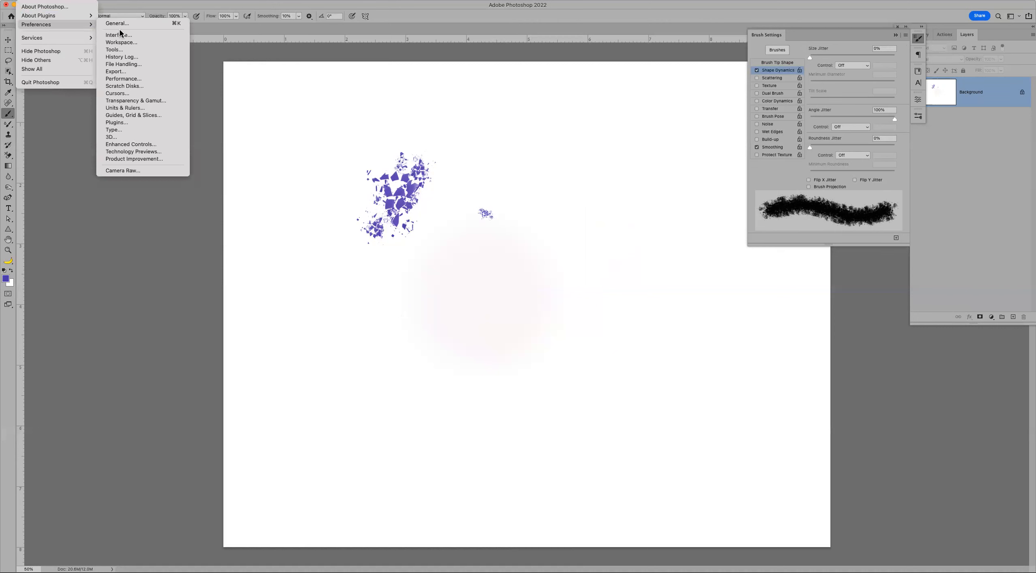
left_click(125, 79)
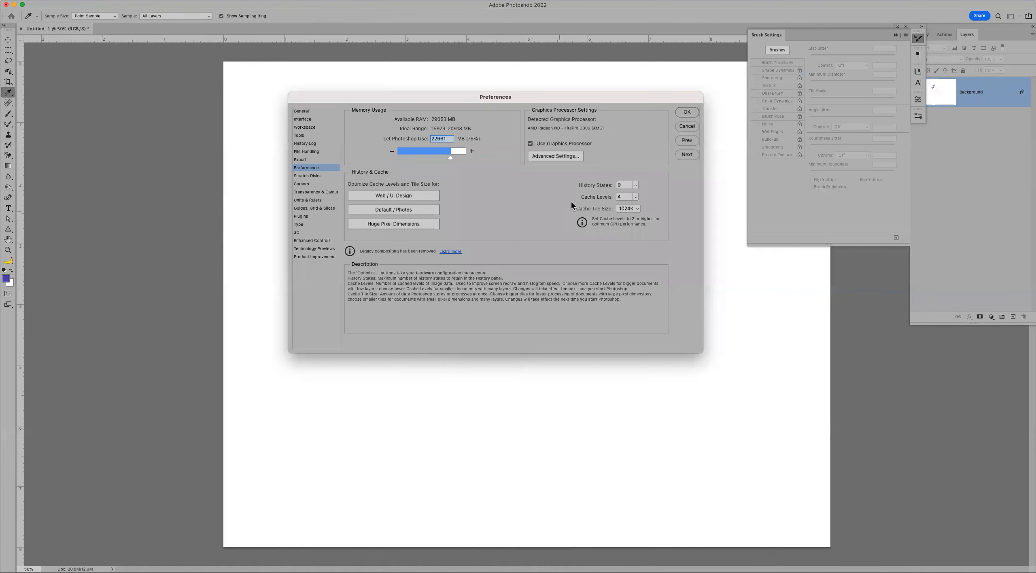
left_click(624, 185)
type("25")
key("Return")
key("b")
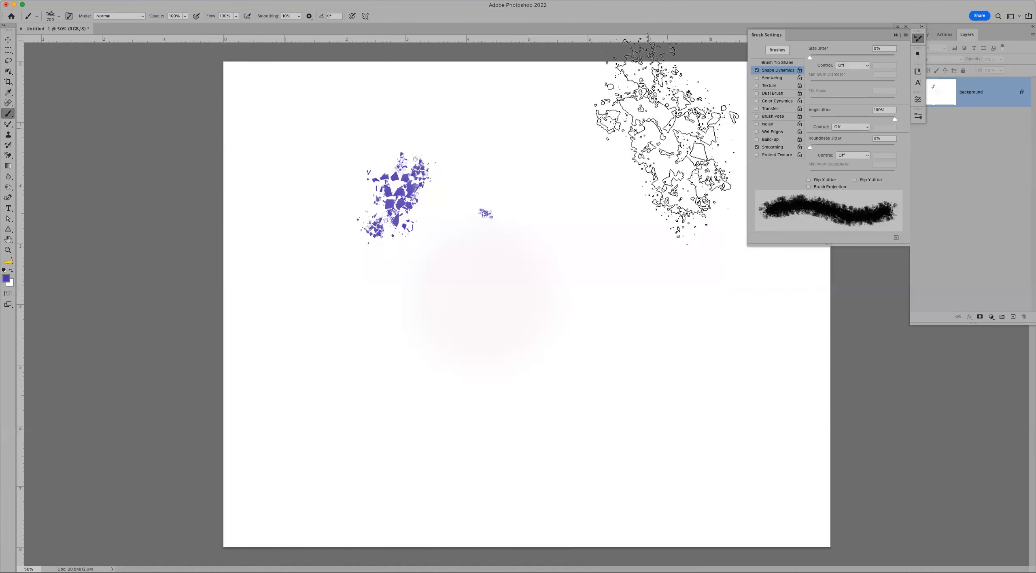
- Show the History panel and fill the canvas with white
left_click(928, 36)
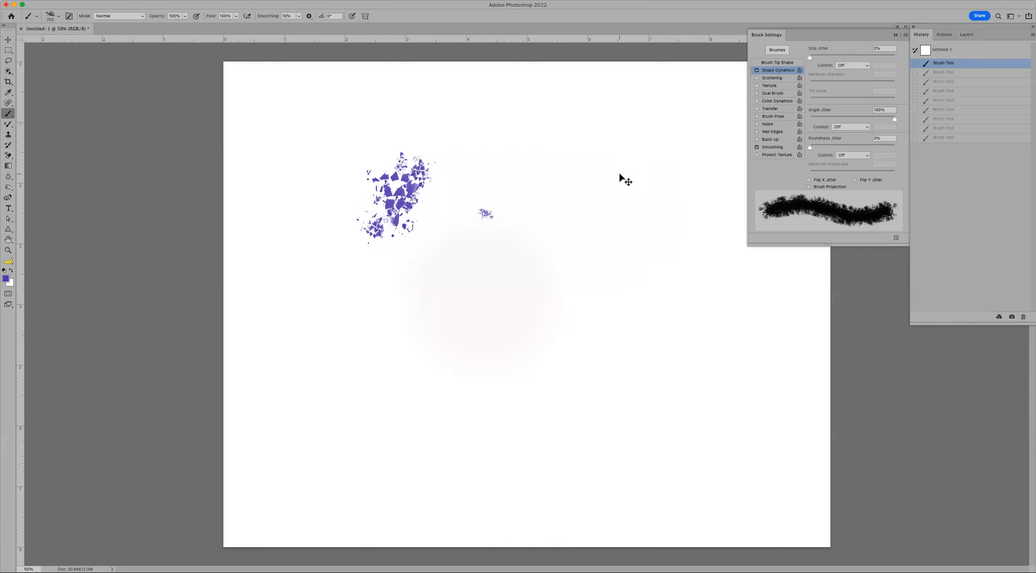
key("super+BackSpace")
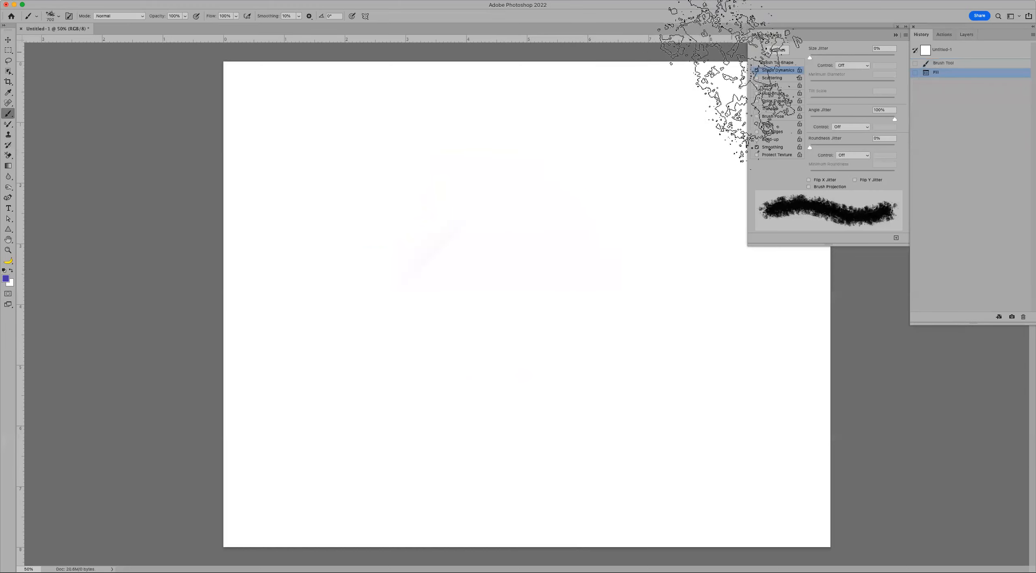
- Lower Angle Jitter to 48%, paint two broad test strokes, and undo them
left_click(851, 117)
mouse_move(344, 182)
left_mouse_down()
mouse_move(522, 205)
mouse_move(640, 239)
left_mouse_up()
mouse_move(346, 347)
left_mouse_down()
mouse_move(515, 395)
mouse_move(692, 406)
left_mouse_up()
key("super+z")
key("super+z")
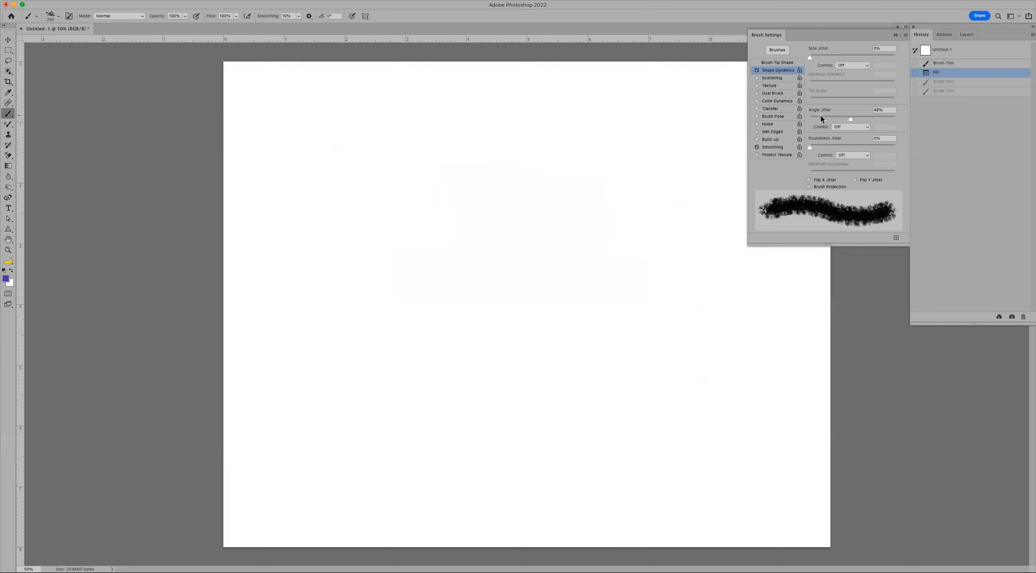
- Turn Angle Jitter off, raise Roundness Jitter to 100%, and paint a wavy stroke plus five shard dabs
left_click_drag(816, 117, 806, 117)
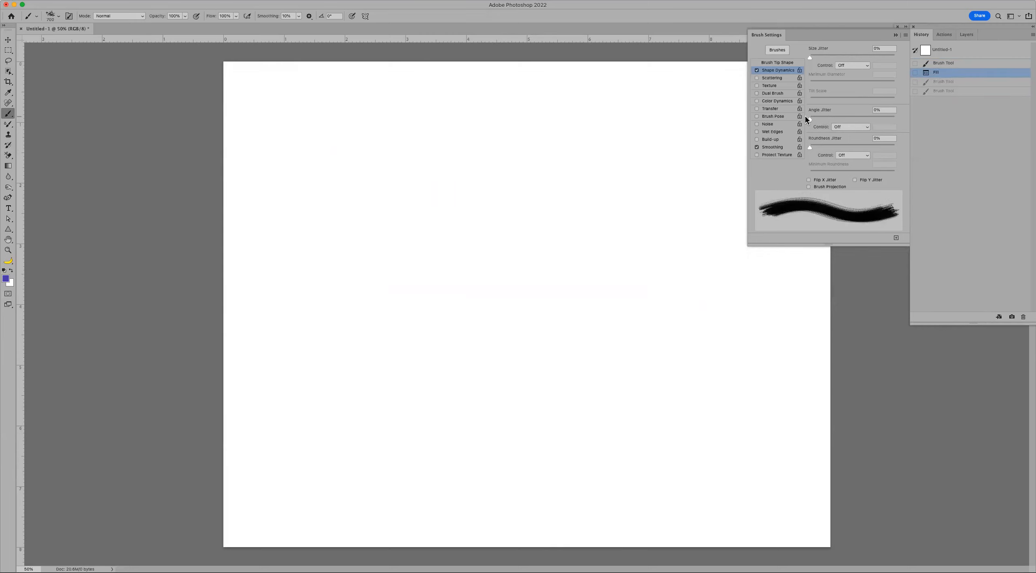
left_click_drag(809, 146, 895, 146)
left_click_drag(380, 211, 405, 389)
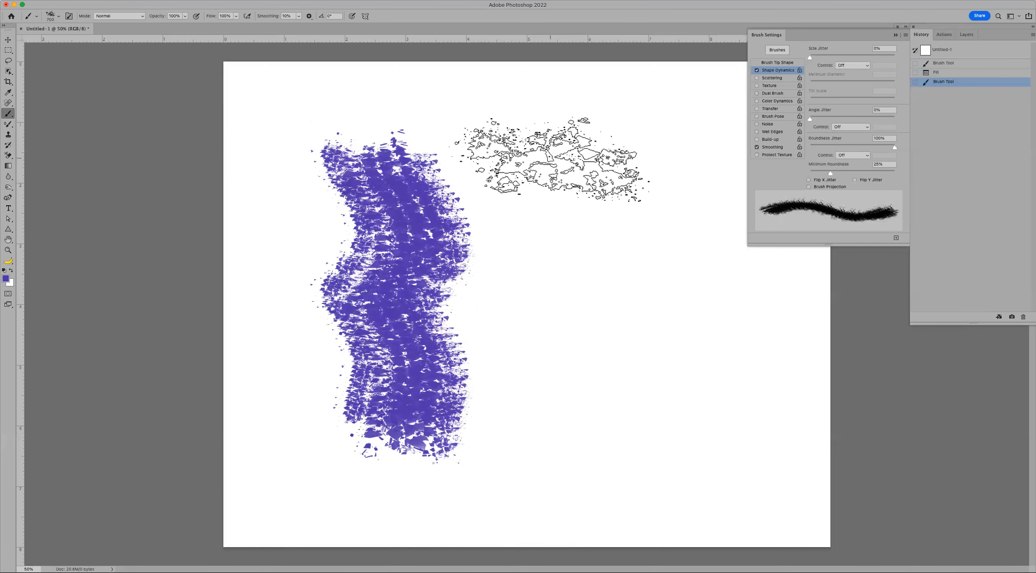
left_click(549, 157)
left_click(553, 224)
left_click(564, 299)
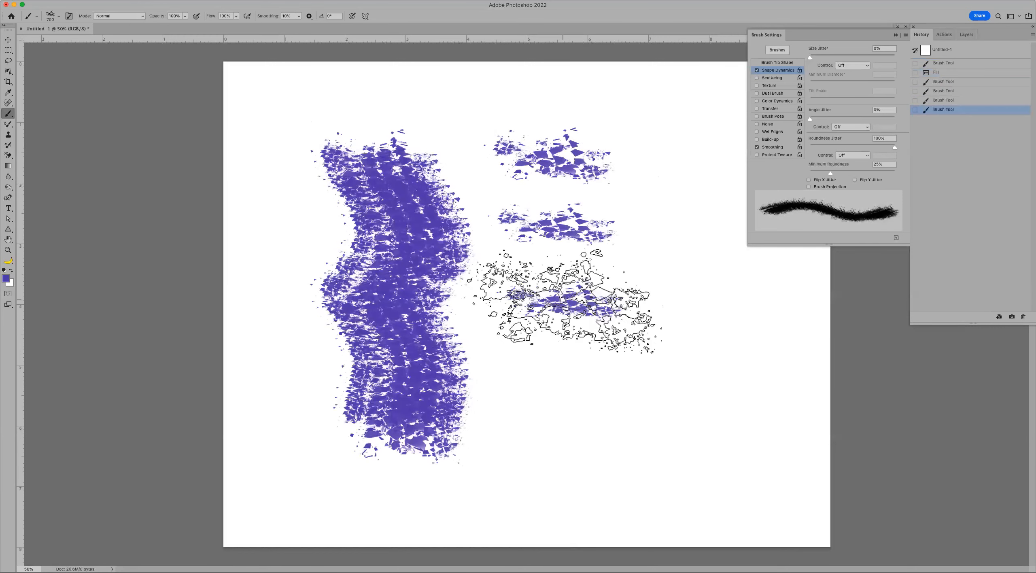
left_click(569, 372)
left_click(578, 446)
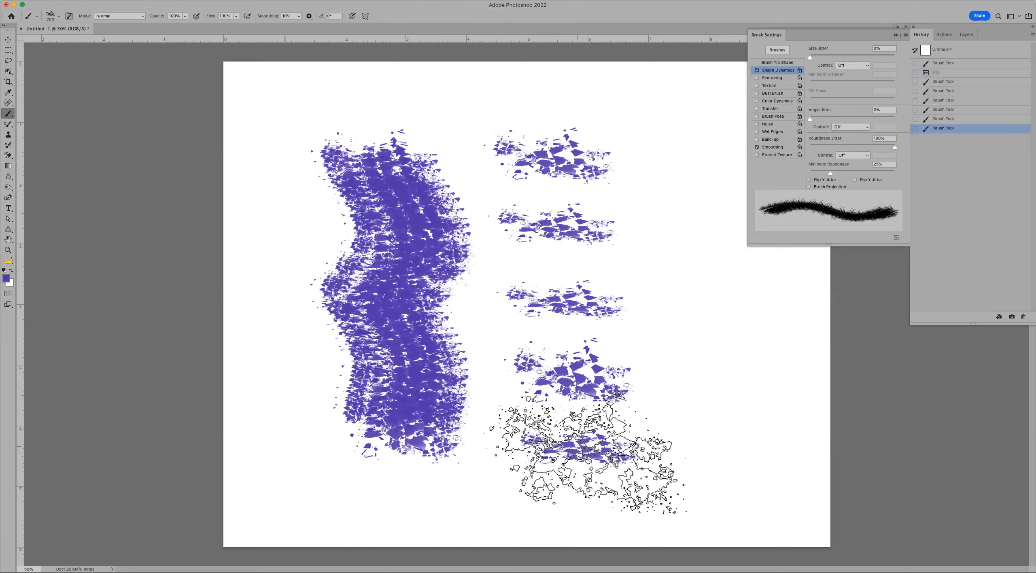
- Undo the test dabs back to the fill and lower Roundness Jitter to 50%
key("super+z")
key("super+z")
key("super+z")
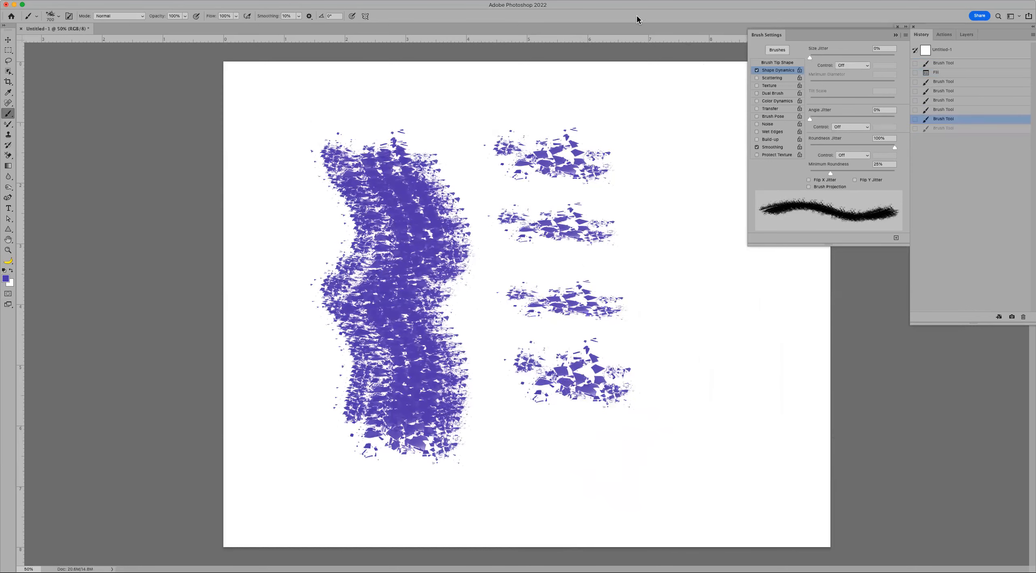
key("super+z")
key("super+z")
key("super+z")
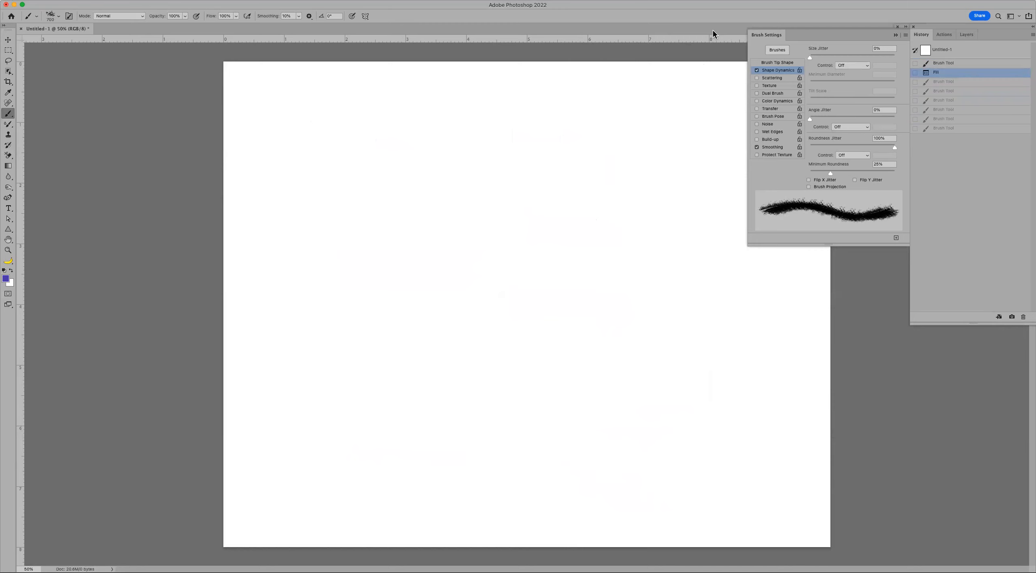
mouse_move(853, 146)
left_mouse_down()
mouse_move(796, 142)
mouse_move(852, 145)
left_mouse_up()
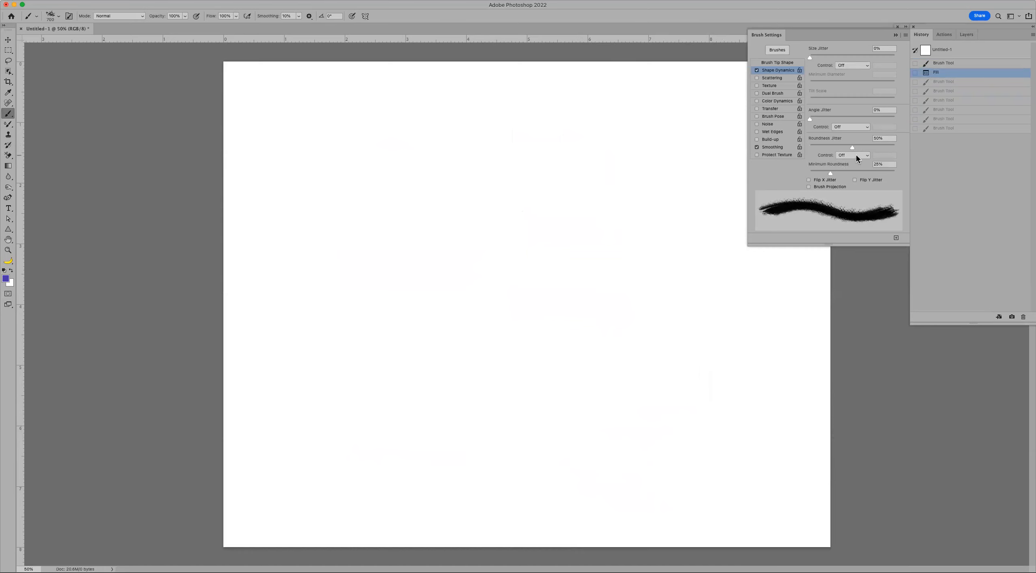
- Keep the Roundness Jitter control Off and turn on Flip X Jitter, leaving Flip Y off
left_click(857, 154)
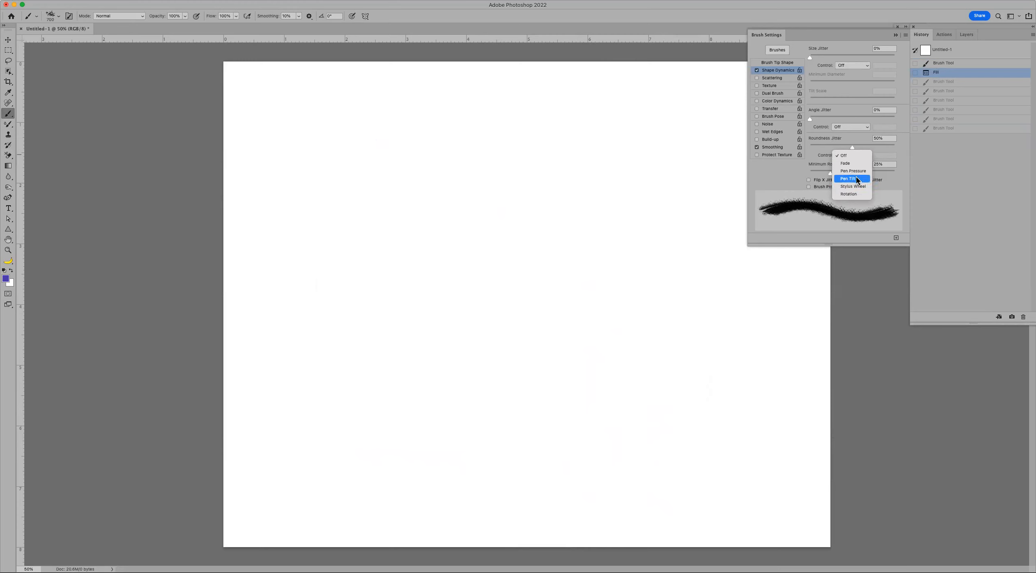
left_click(825, 42)
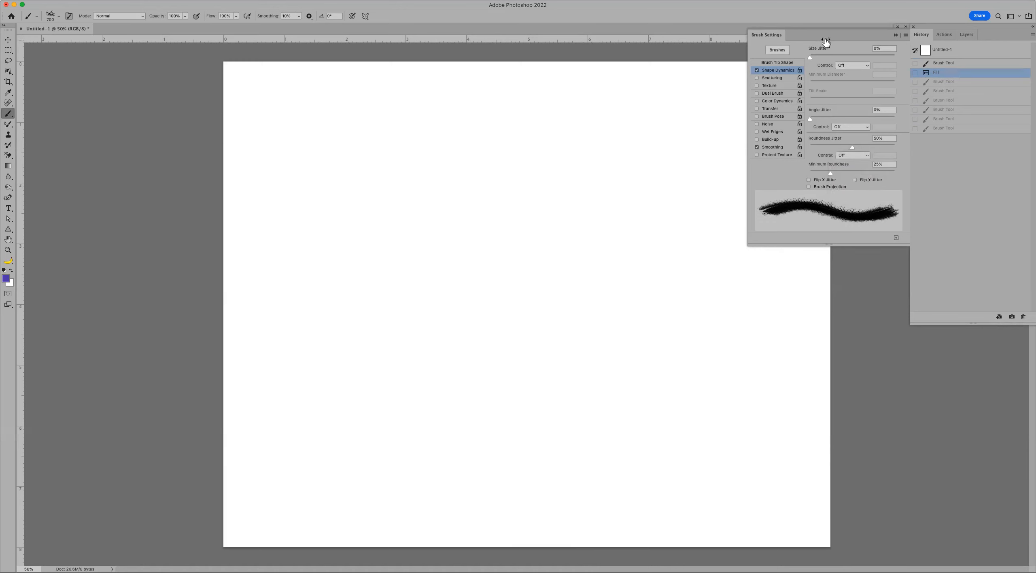
left_click(809, 180)
left_click(855, 180)
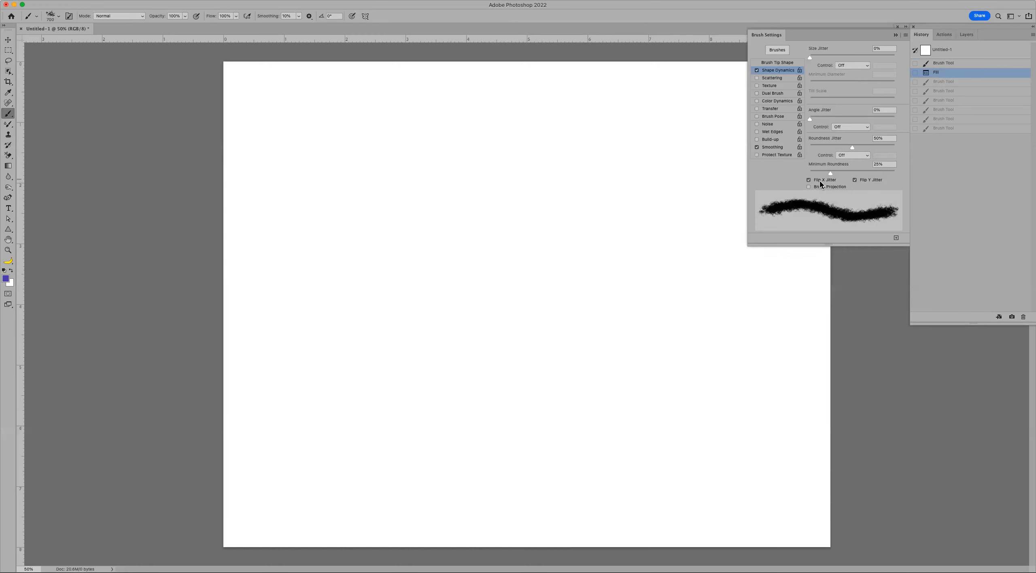
left_click(854, 180)
- Paint a test stroke and four shard dabs down the left with Flip X Jitter
left_click_drag(433, 186, 445, 202)
left_click(444, 250)
left_click(435, 312)
left_click(442, 373)
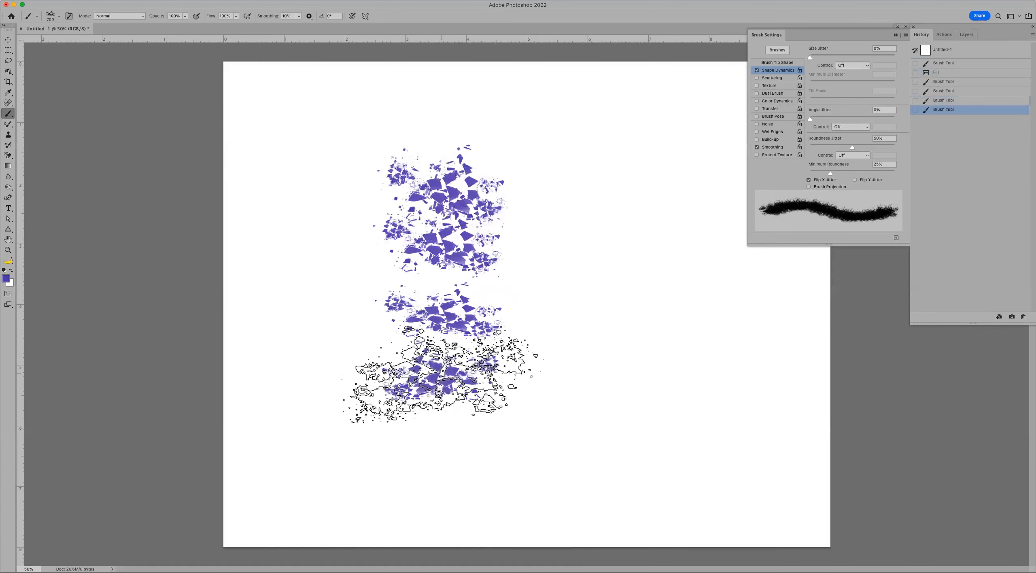
left_click(443, 438)
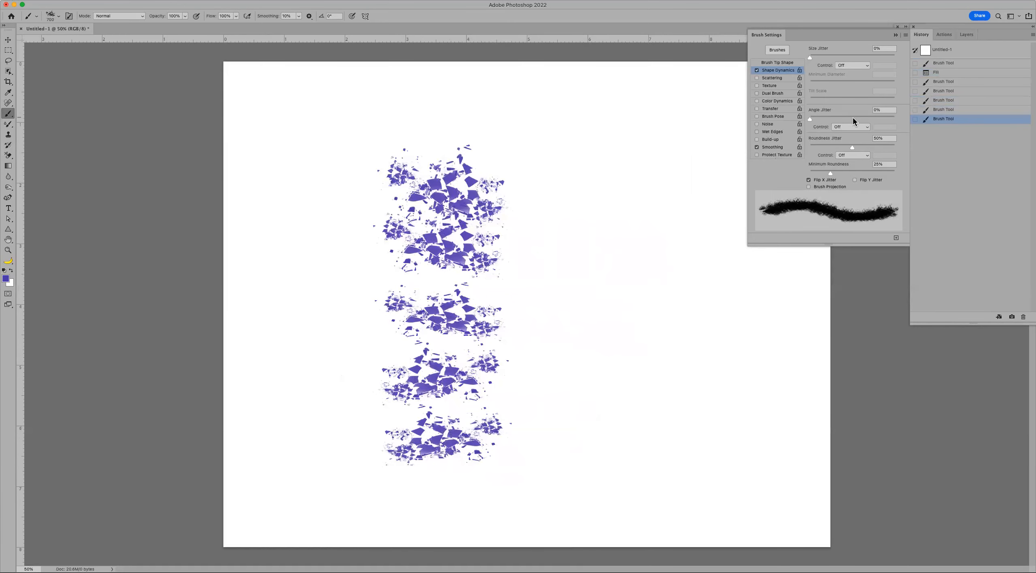
- Switch to Flip Y Jitter only, stamp five dabs on the right, then undo back to the white fill
left_click(854, 179)
left_click(808, 180)
left_click(660, 174)
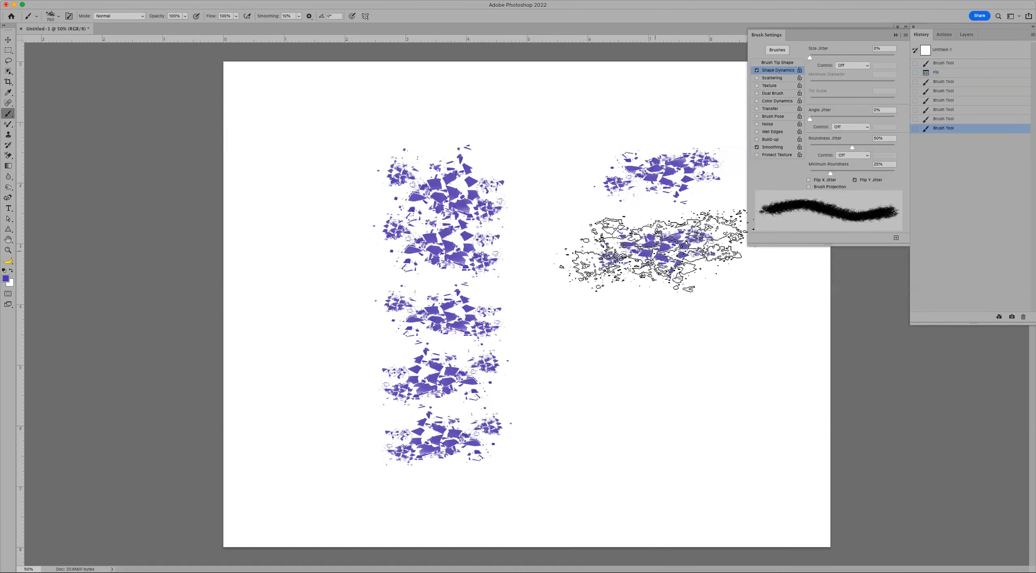
left_click(652, 249)
left_click(658, 342)
left_click(653, 461)
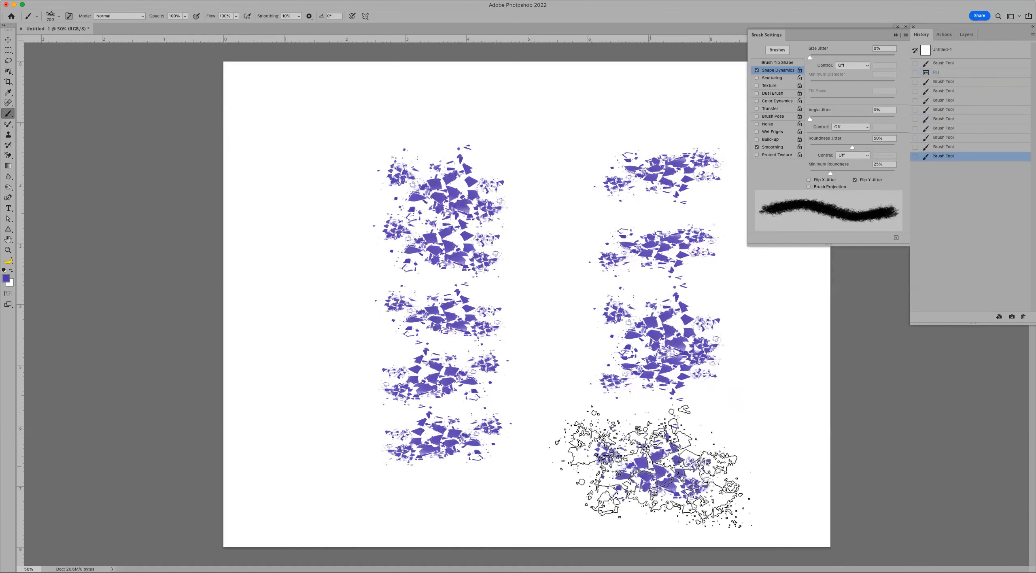
left_click(651, 466)
key("super+z")
key("super+z")
key("super+z")
key("super+z")
key("super+z")
key("super+z")
key("super+z")
key("super+z")
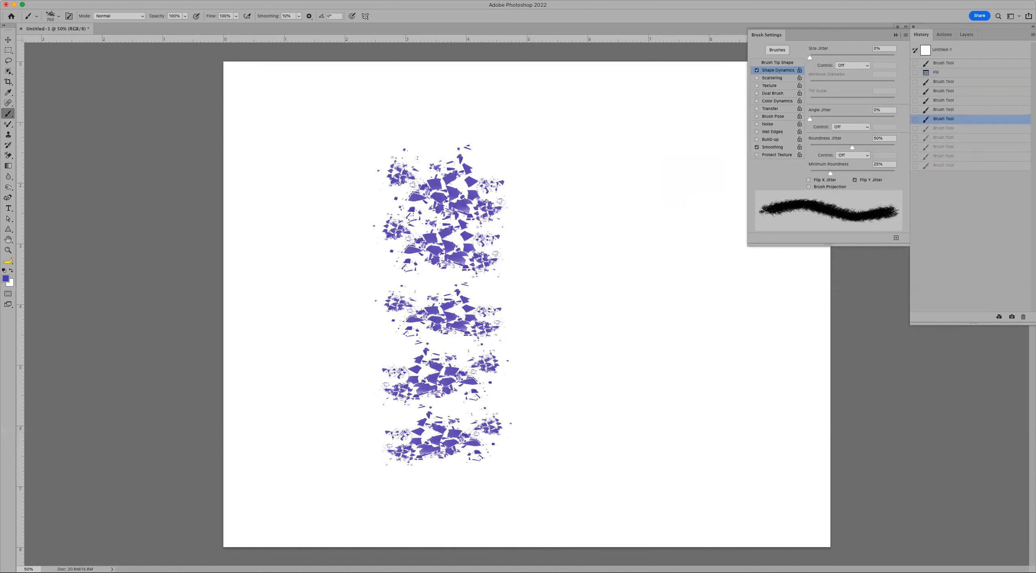
key("super+z")
key("super+z")
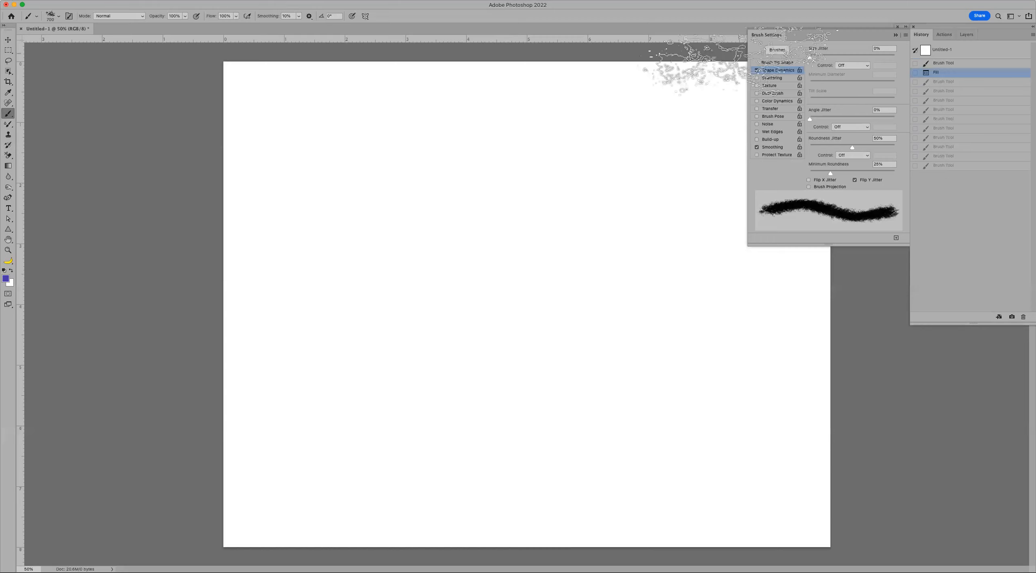
- Enable Scattering with Scatter at 467% and view the Shape Dynamics settings
left_click(775, 80)
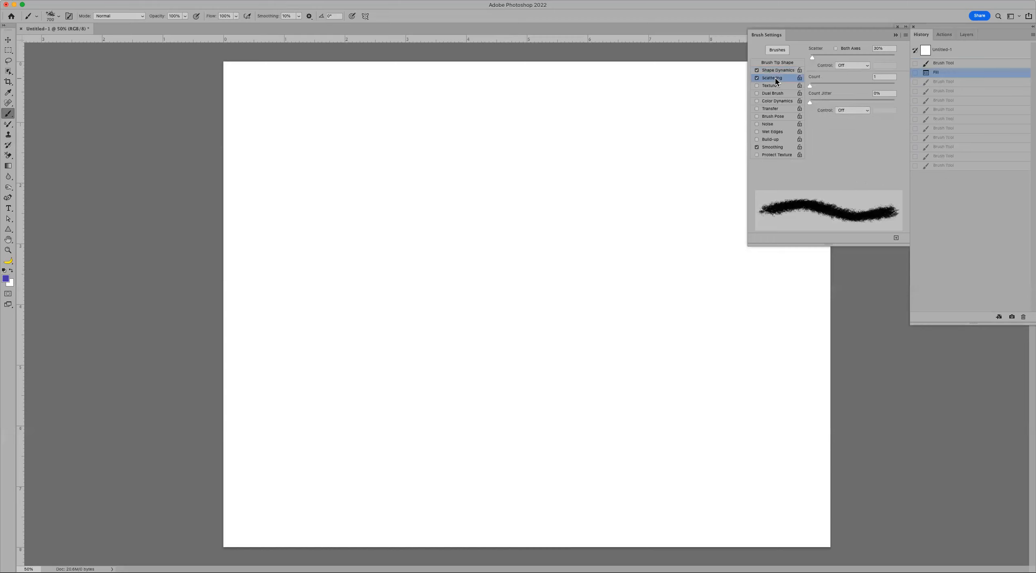
left_click_drag(830, 55, 850, 56)
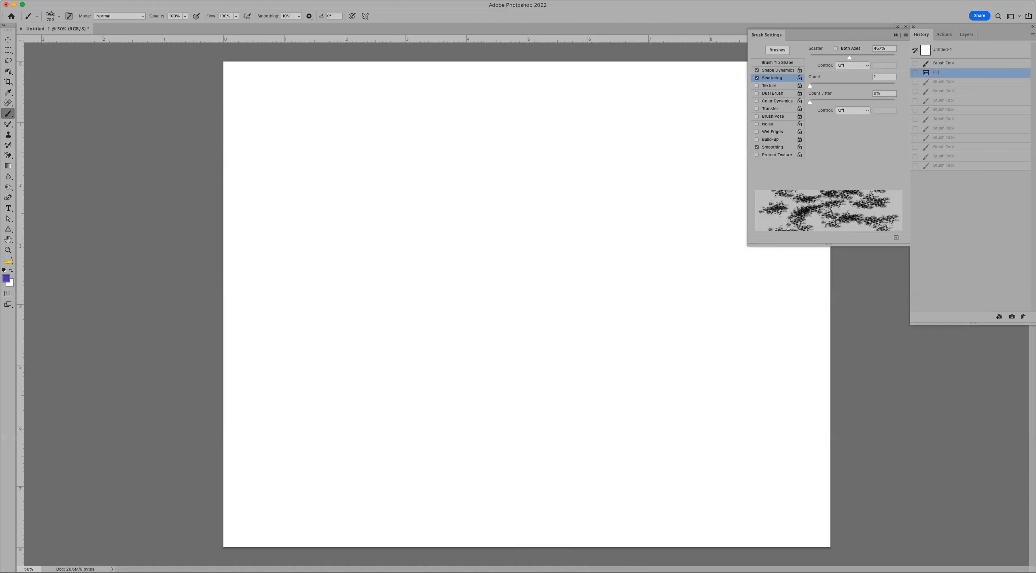
left_click(781, 70)
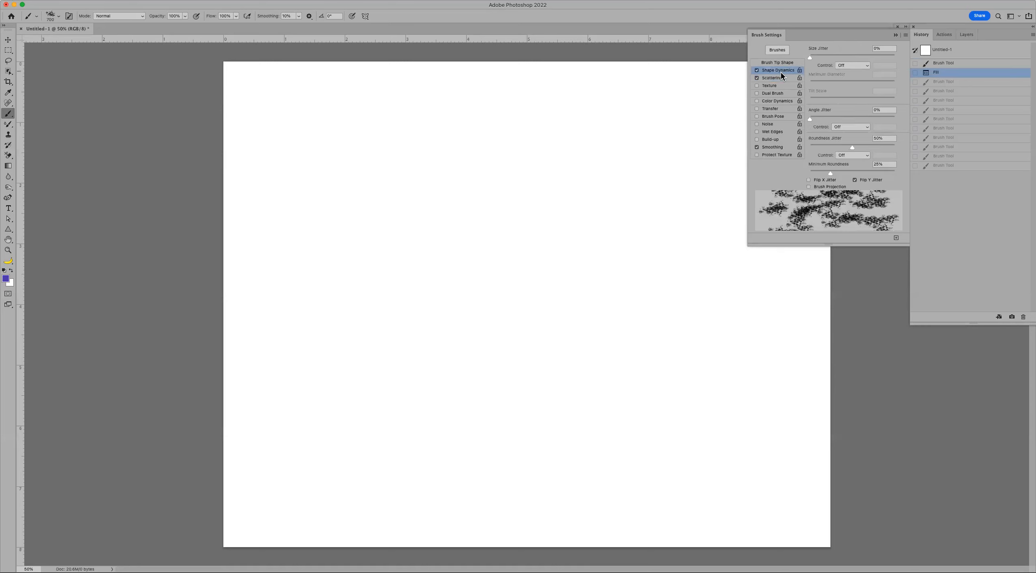
- Turn off Scattering and Shape Dynamics, leaving Smoothing on
left_click(756, 77)
left_click(756, 71)
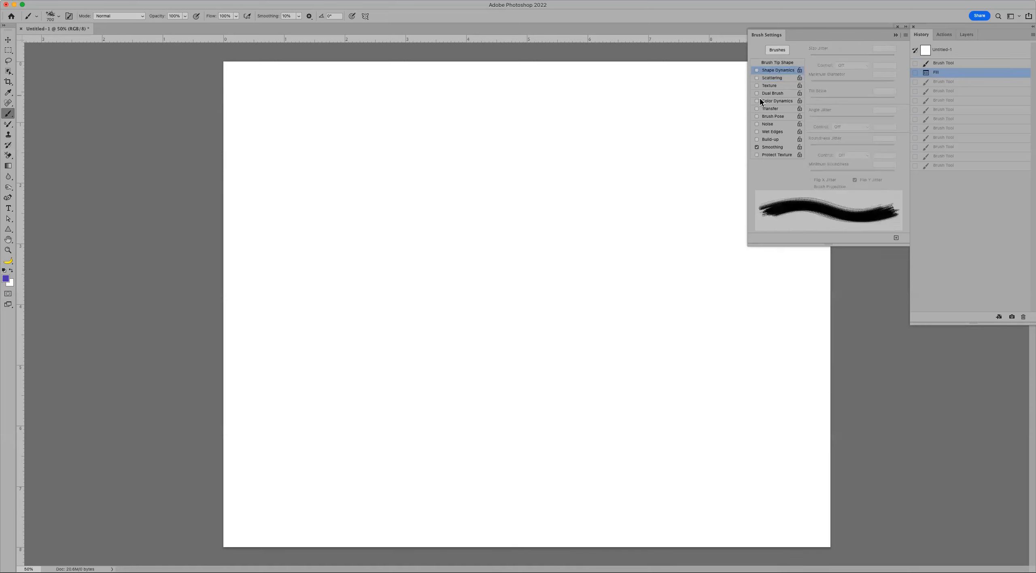
left_click(756, 147)
left_click(769, 147)
left_click(774, 148)
left_click(755, 145)
- Choose the Brush Tool Soft Round 1 preset and shrink it from 600 to 200 px
left_click(777, 50)
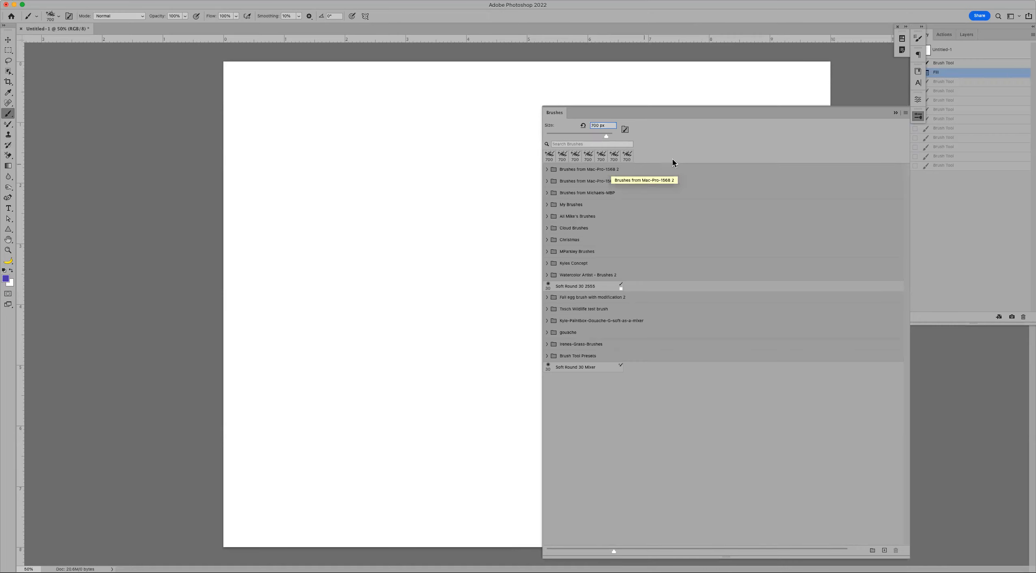
left_click(896, 113)
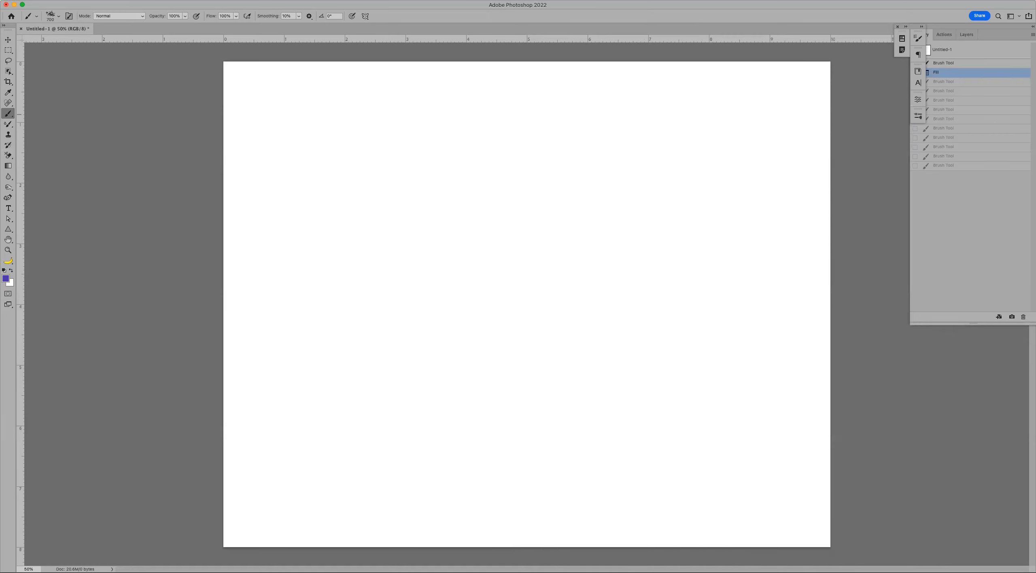
left_click(29, 17)
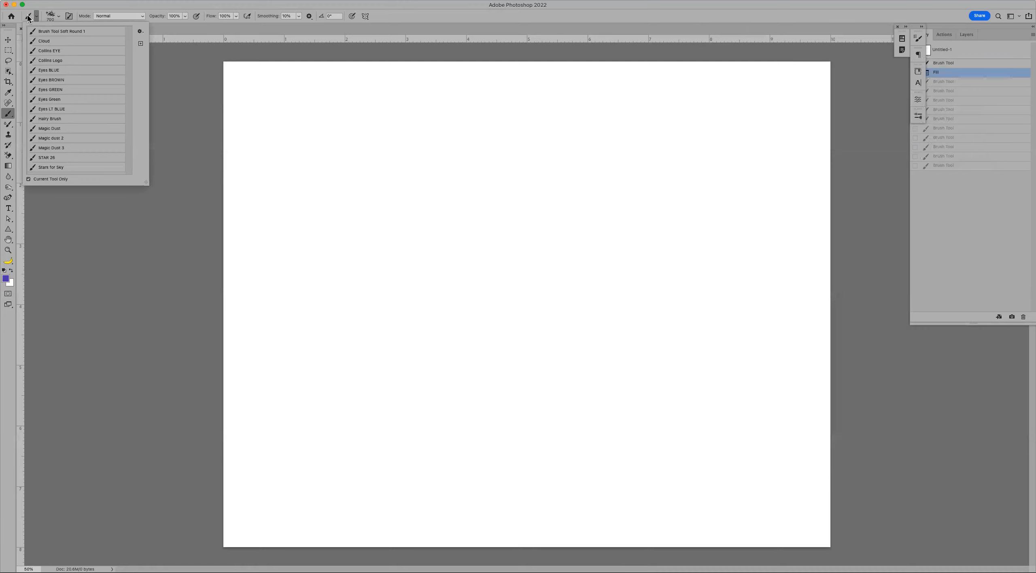
left_click(57, 32)
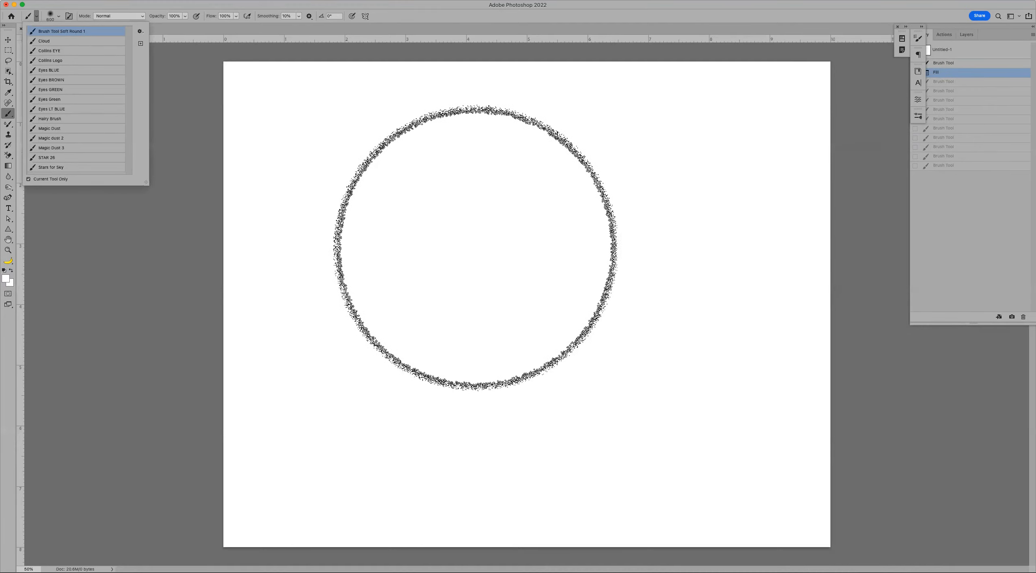
key("bracketleft")
key("bracketleft")
key("bracketleft")
key("bracketleft")
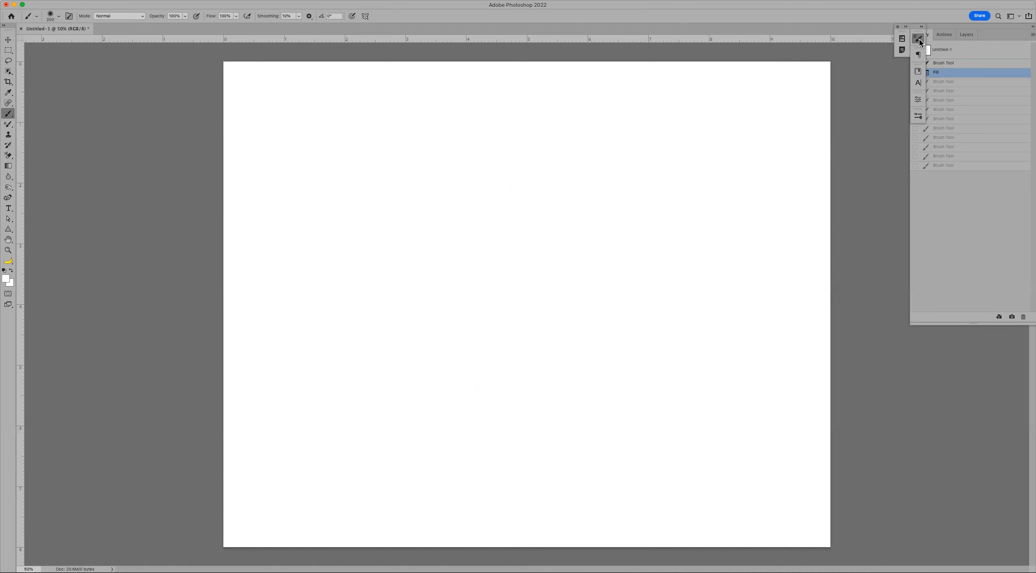
- Open the Brush Tip Shape settings and reduce Spacing to 1%
left_click(919, 39)
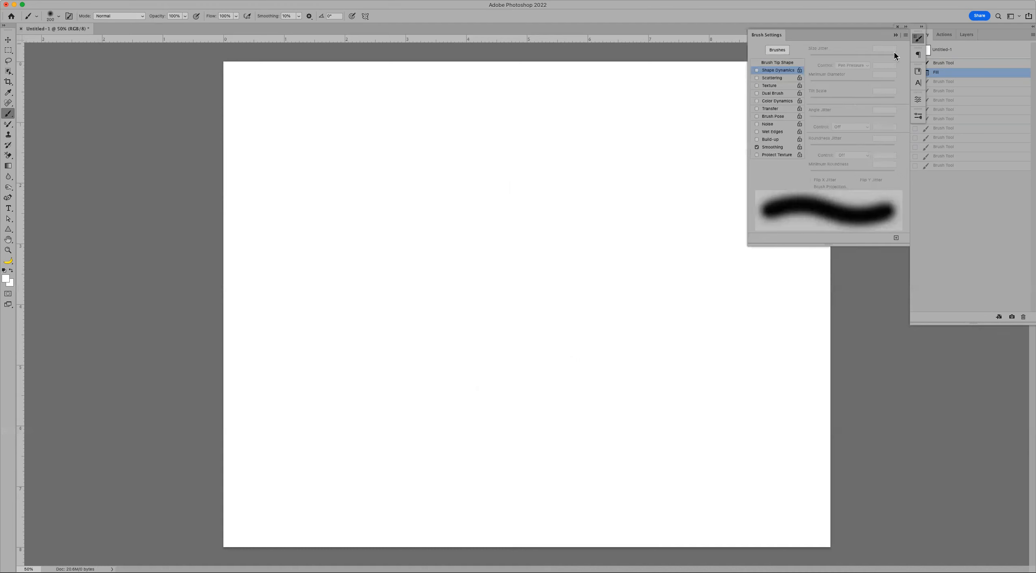
left_click(780, 149)
left_click(772, 149)
left_click(785, 63)
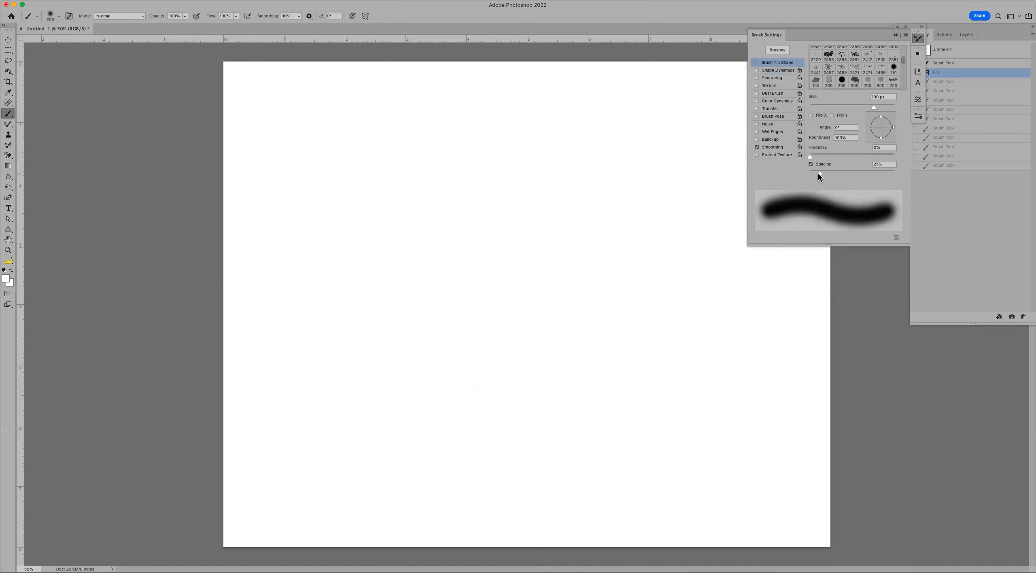
left_click_drag(820, 174, 809, 174)
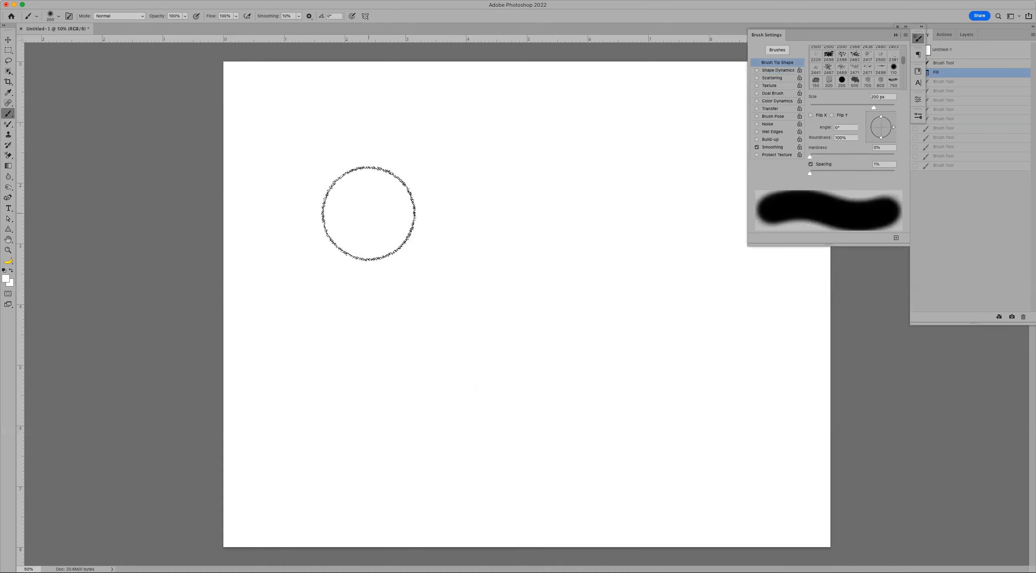
- Paint four black test strokes with a 100 px brush at 1% spacing, then undo them
left_click_drag(369, 214, 607, 214)
key("d")
key("bracketleft")
key("bracketleft")
key("bracketleft")
key("bracketleft")
left_click_drag(295, 197, 913, 199)
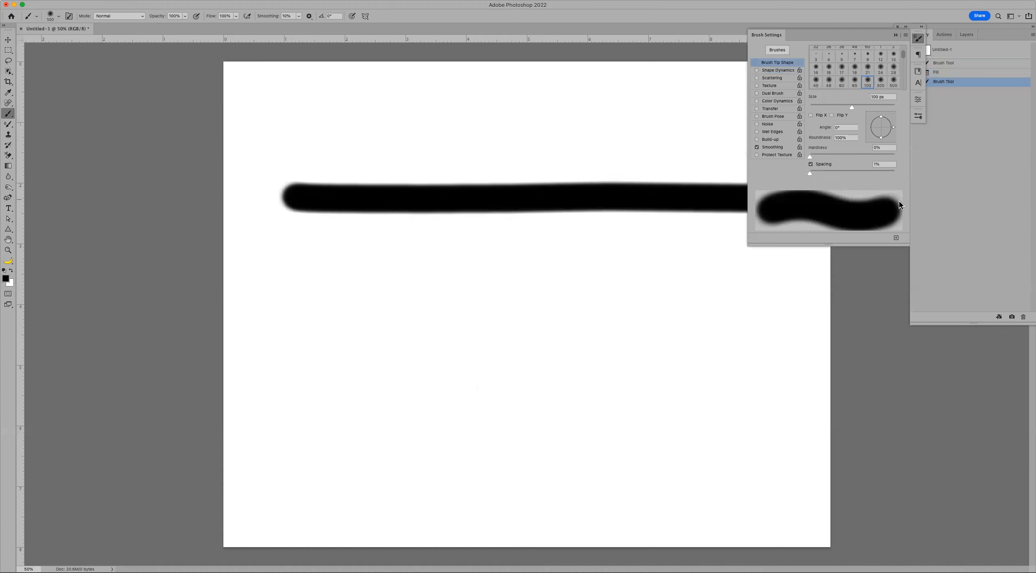
left_click_drag(336, 286, 842, 328)
left_click_drag(724, 368, 269, 357)
mouse_move(288, 419)
left_mouse_down()
mouse_move(733, 424)
mouse_move(988, 435)
left_mouse_up()
key("super+z")
key("super+z")
key("super+z")
key("super+z")
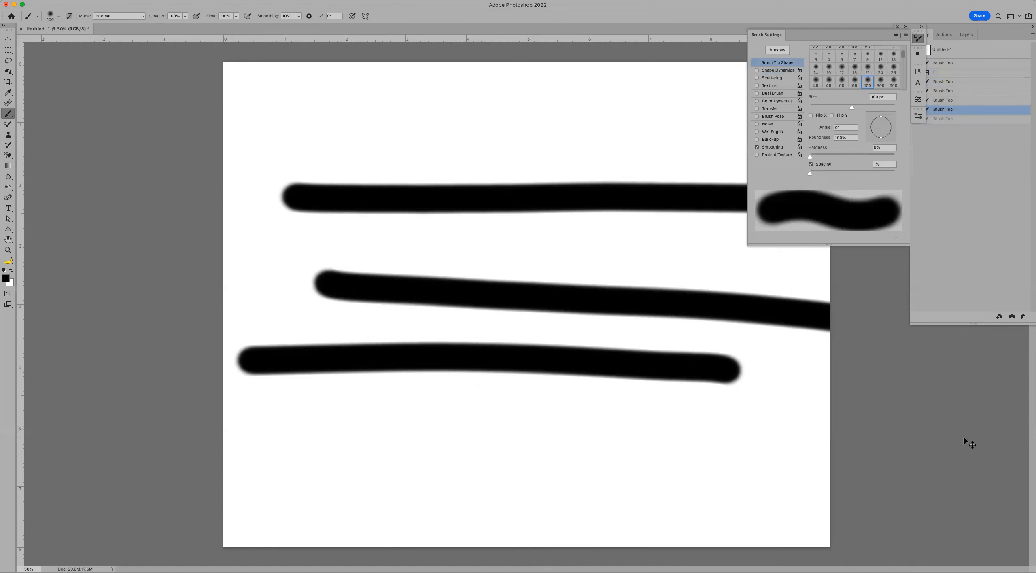
- Raise Spacing to 1000%, paint two rows of spaced dabs, undo, and refill the canvas white
left_click(894, 171)
left_click_drag(279, 177, 696, 197)
left_click_drag(306, 280, 724, 328)
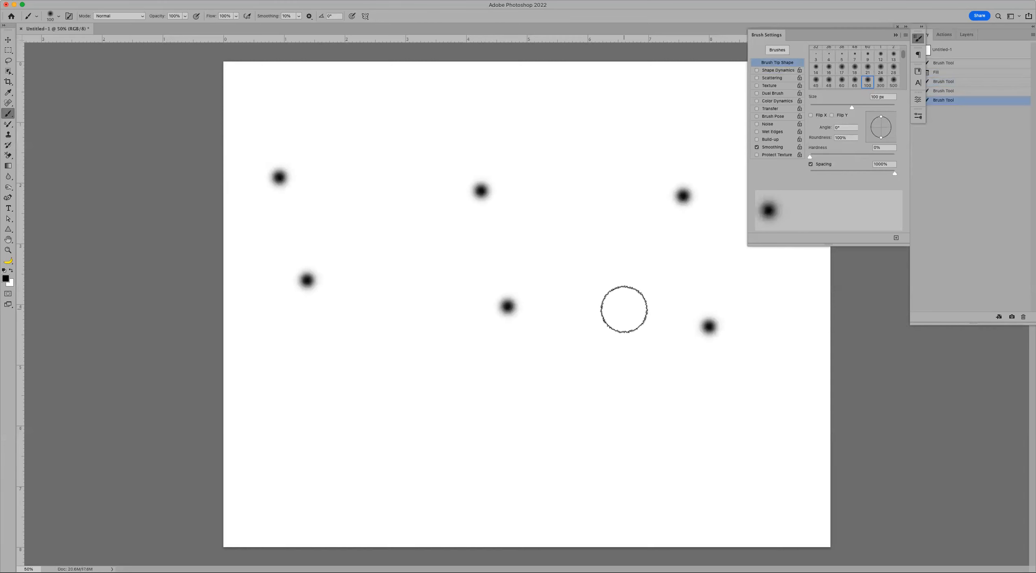
key("super+z")
key("super+z")
key("super+z")
key("super+z")
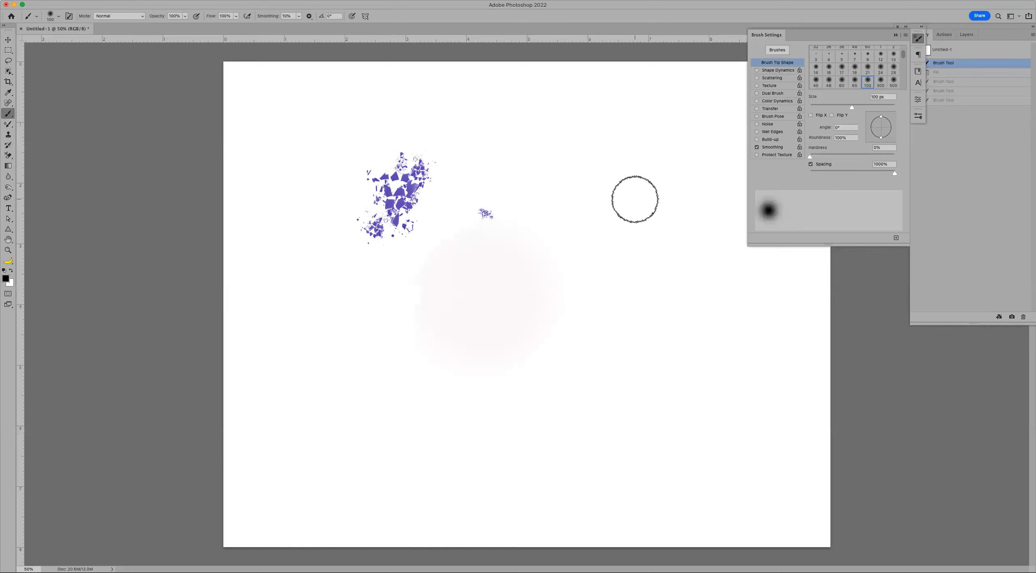
key("super+BackSpace")
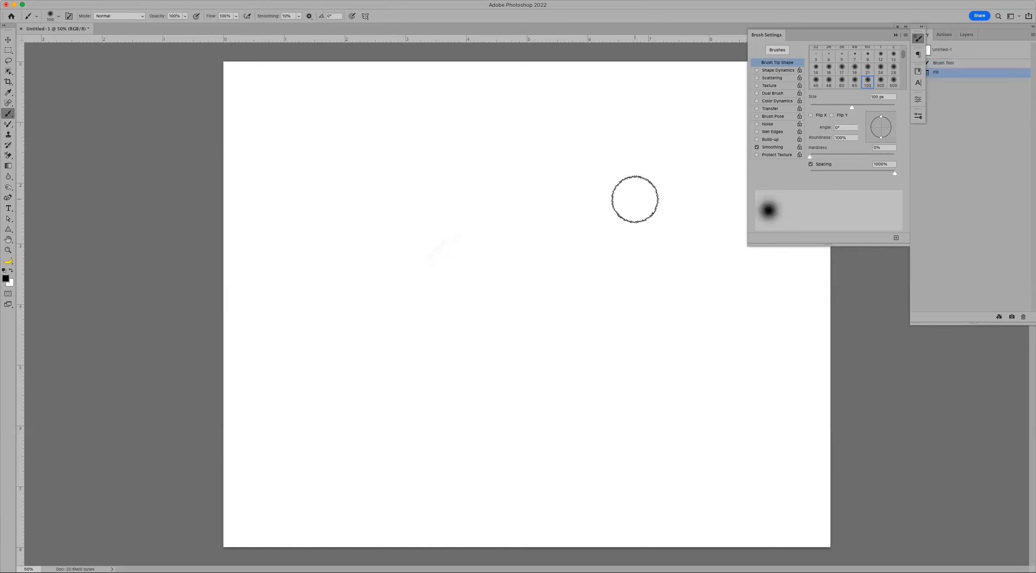
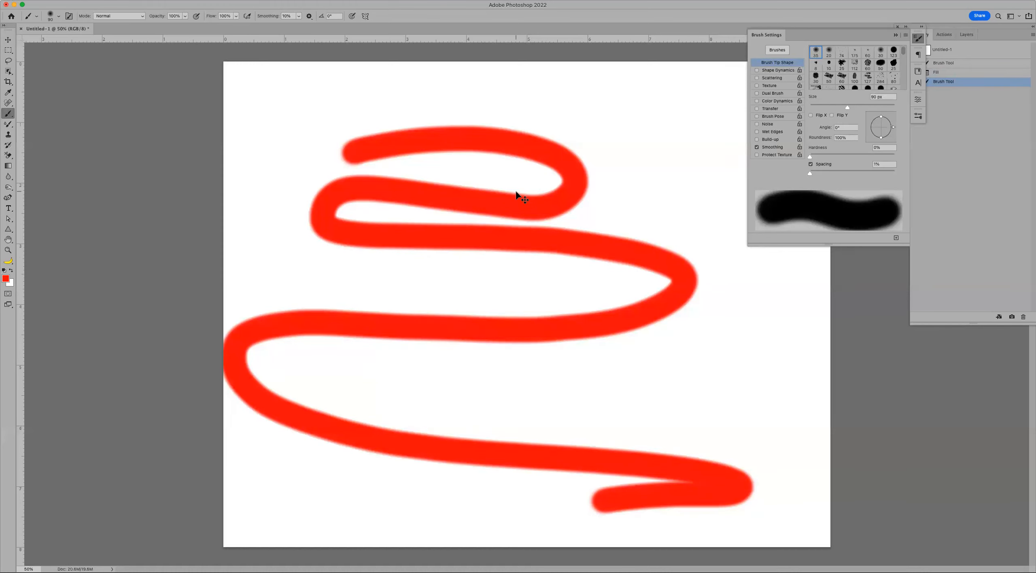
- Undo the red zigzag scribble so the canvas is clear again
key("super+z")
- Raise brush Smoothing to 100%, paint a red S-curve test stroke, then undo it
left_click_drag(268, 16, 391, 17)
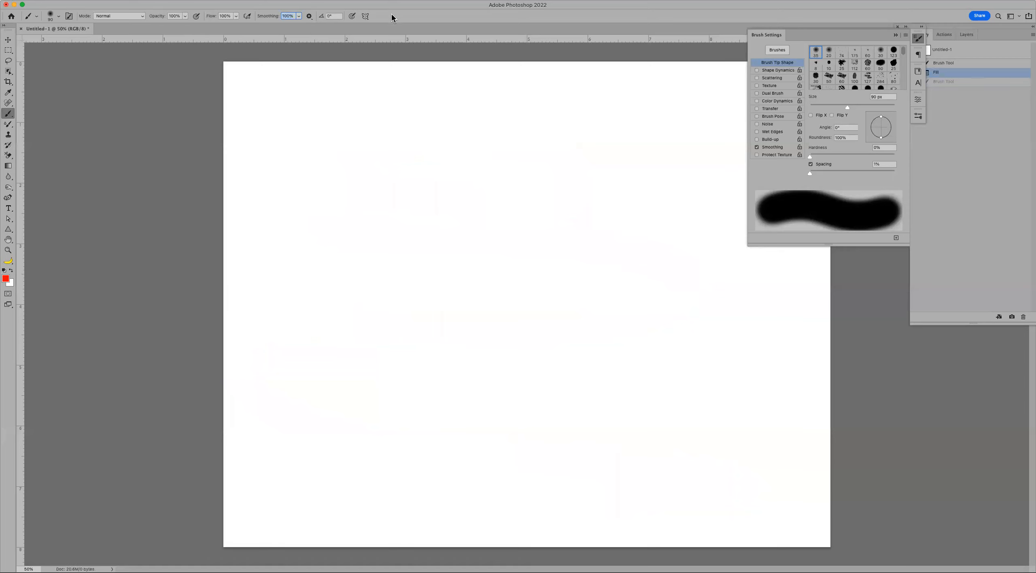
left_click(393, 158)
mouse_move(494, 153)
left_mouse_down()
mouse_move(565, 209)
mouse_move(326, 247)
mouse_move(369, 348)
mouse_move(564, 386)
mouse_move(565, 448)
mouse_move(452, 485)
mouse_move(314, 502)
left_mouse_up()
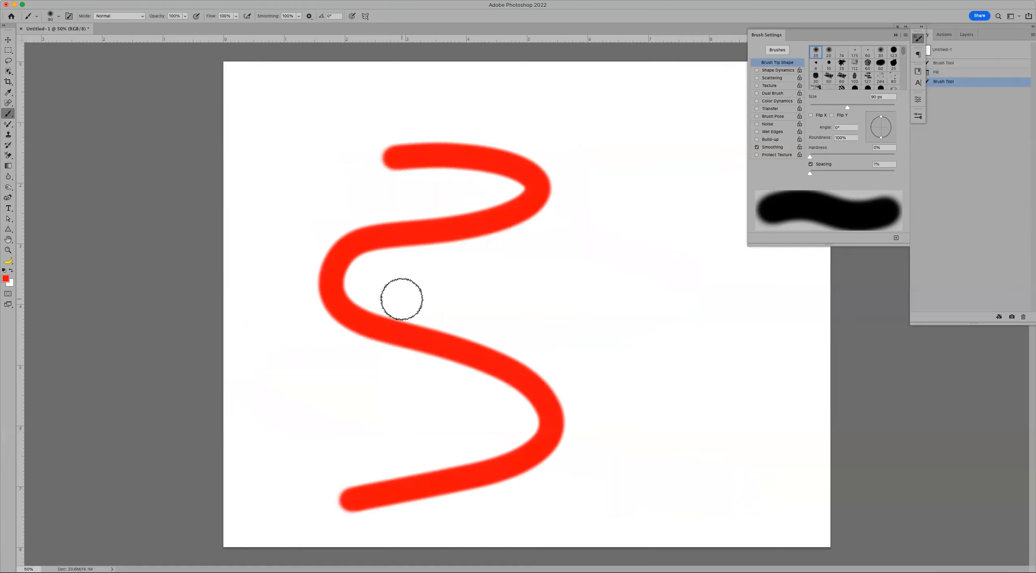
key("super+z")
- Lower Smoothing to 0%, paint a red wavy test stroke, then undo it
left_click_drag(271, 18, 221, 18)
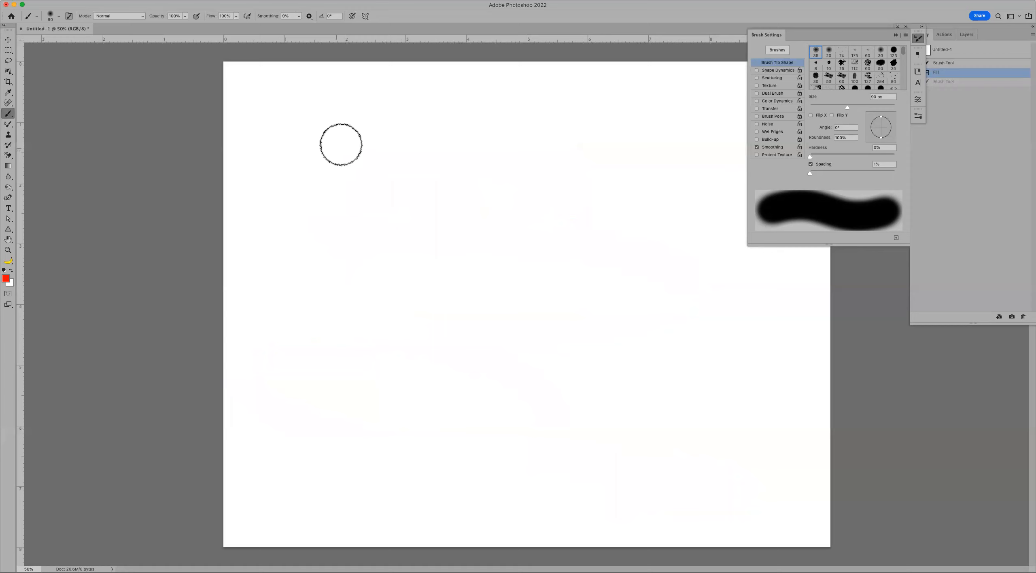
mouse_move(376, 136)
left_mouse_down()
mouse_move(428, 147)
mouse_move(364, 171)
mouse_move(308, 221)
mouse_move(480, 264)
mouse_move(571, 348)
mouse_move(359, 382)
mouse_move(443, 471)
mouse_move(563, 510)
left_mouse_up()
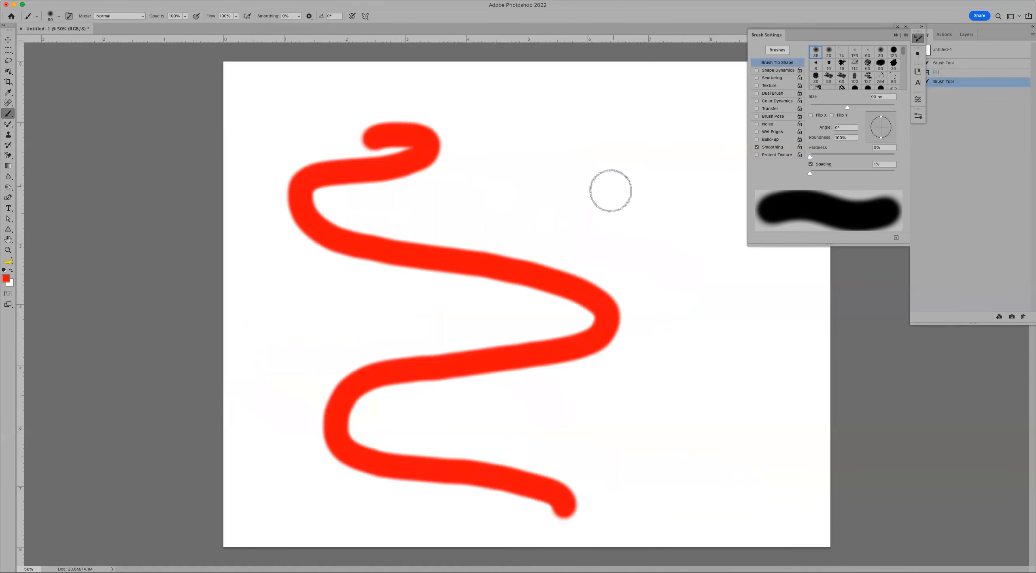
key("super+z")
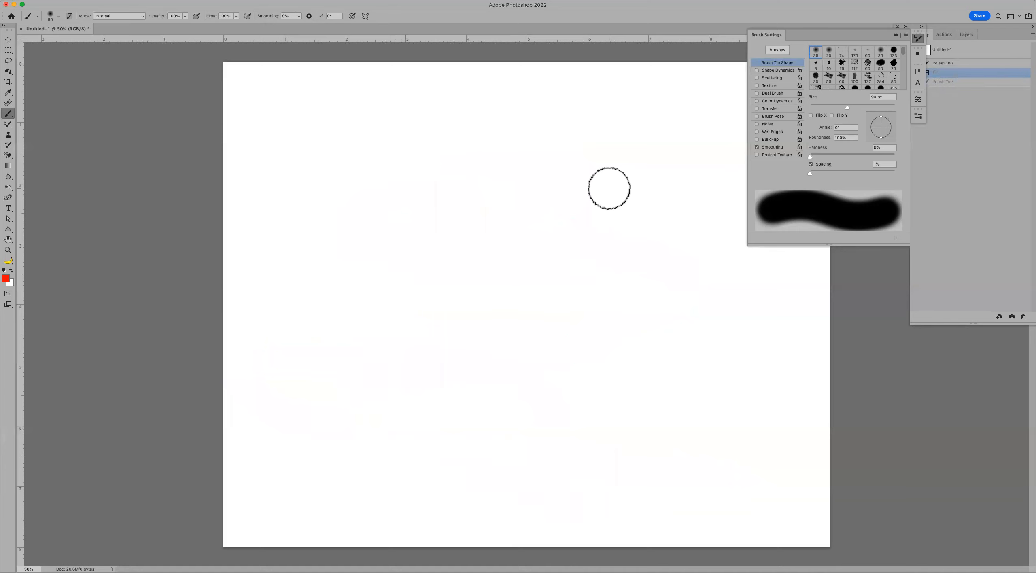
- Turn on Dual Axis symmetry centred on the canvas, then undo the mirrored test stroke
left_click(368, 19)
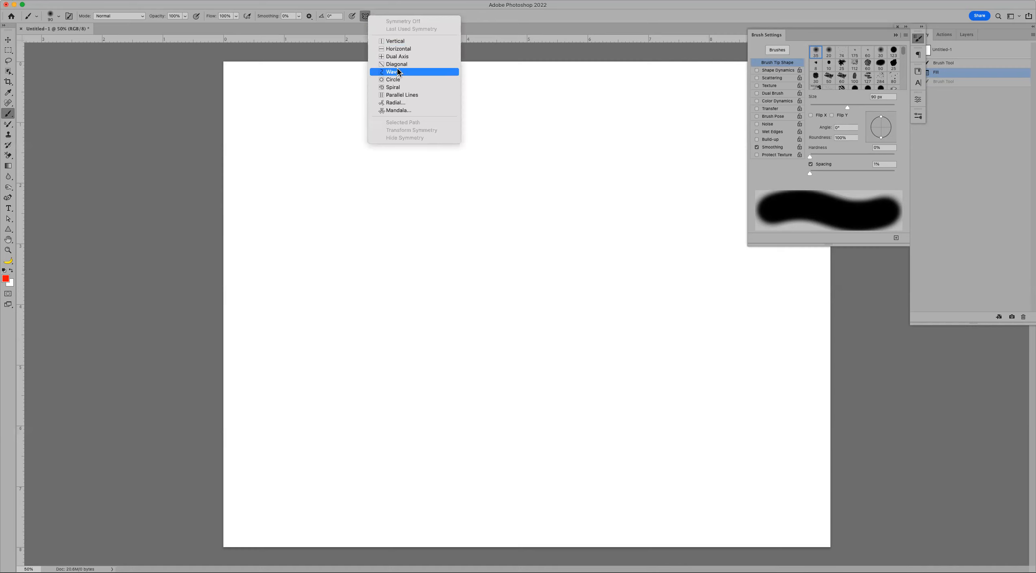
left_click(402, 57)
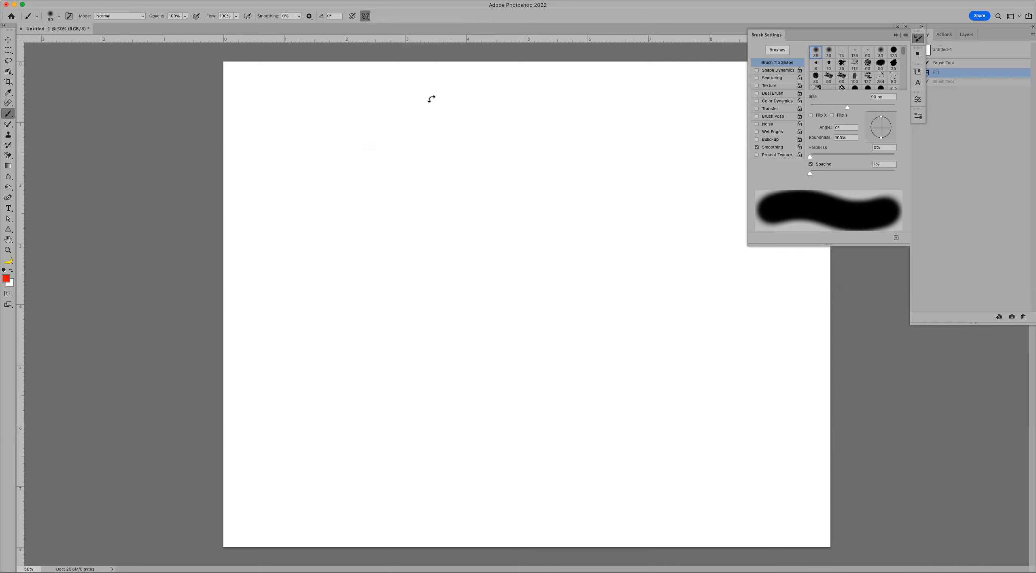
mouse_move(524, 127)
left_mouse_down()
mouse_move(525, 203)
mouse_move(472, 117)
mouse_move(512, 123)
mouse_move(524, 279)
mouse_move(650, 310)
mouse_move(618, 369)
mouse_move(551, 355)
mouse_move(534, 324)
mouse_move(564, 209)
mouse_move(619, 116)
left_mouse_up()
key("Return")
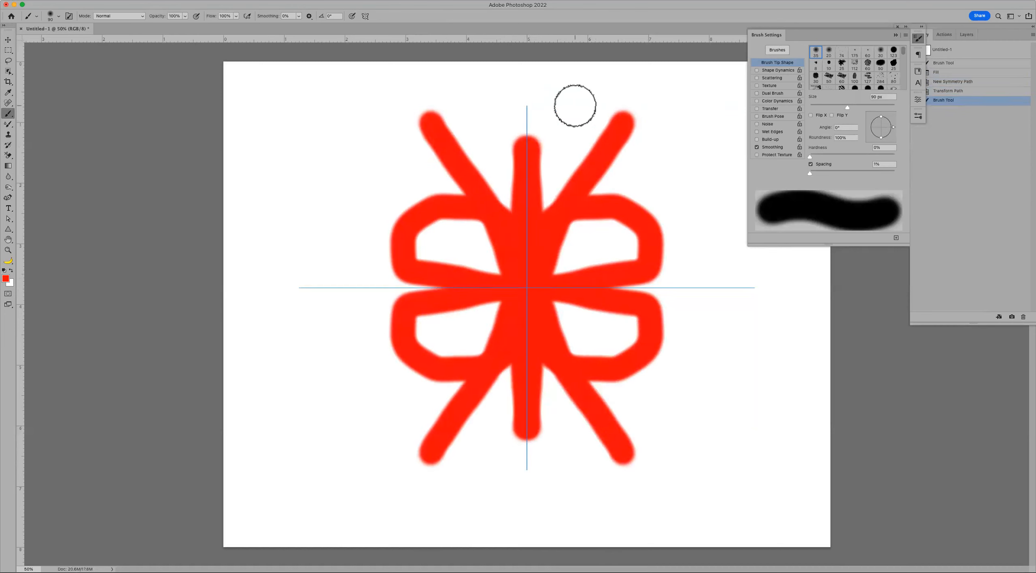
key("super+z")
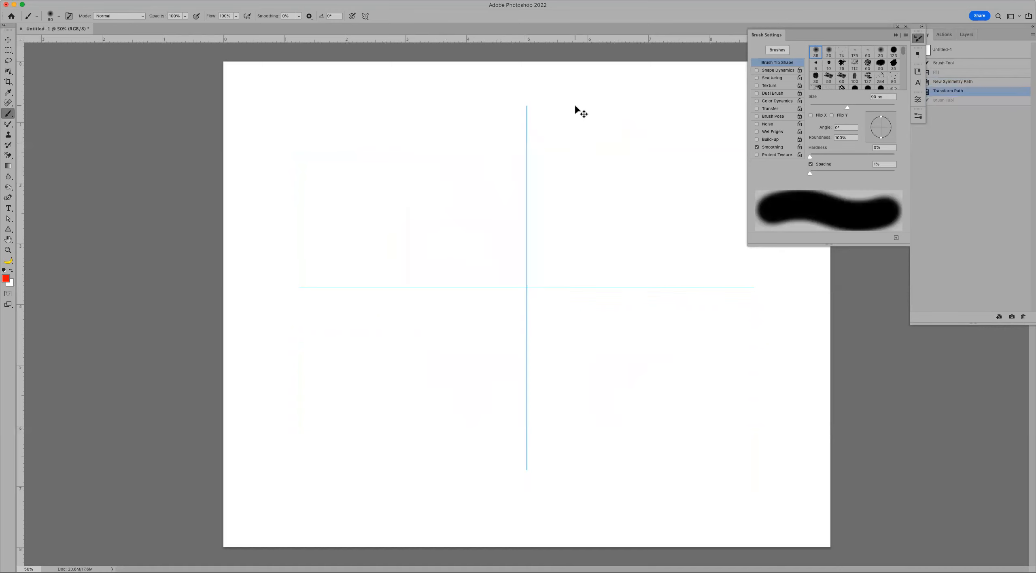
- Shrink the brush to 35 px, paint a mirrored butterfly, then undo it
key("bracketleft")
key("bracketleft")
key("bracketleft")
key("bracketleft")
key("bracketleft")
key("bracketleft")
key("bracketleft")
mouse_move(526, 227)
left_mouse_down()
mouse_move(527, 247)
mouse_move(652, 314)
mouse_move(693, 240)
left_mouse_up()
mouse_move(645, 154)
left_mouse_down()
mouse_move(580, 344)
mouse_move(500, 197)
mouse_move(345, 111)
left_mouse_up()
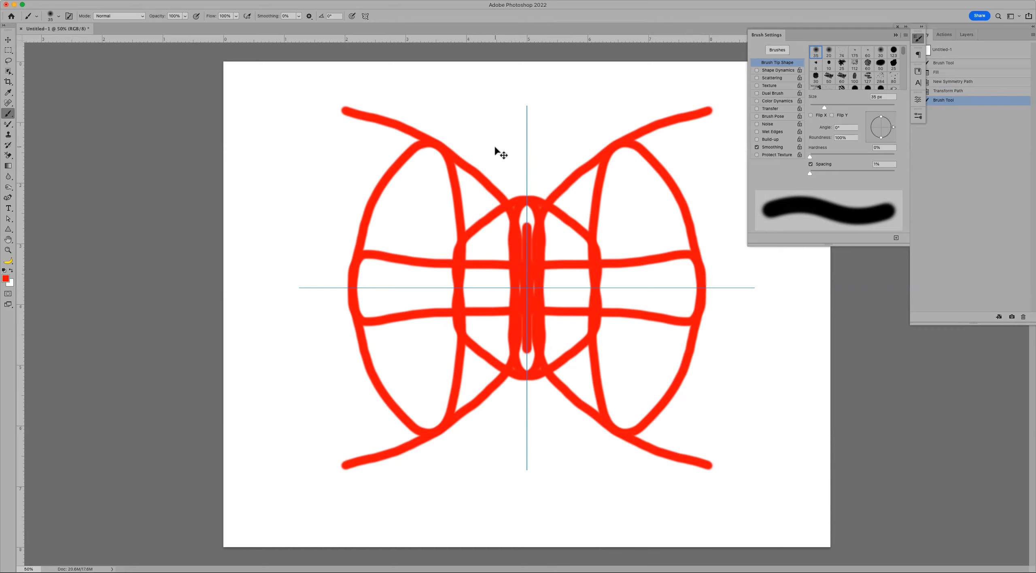
key("super+z")
key("super+z")
key("super+z")
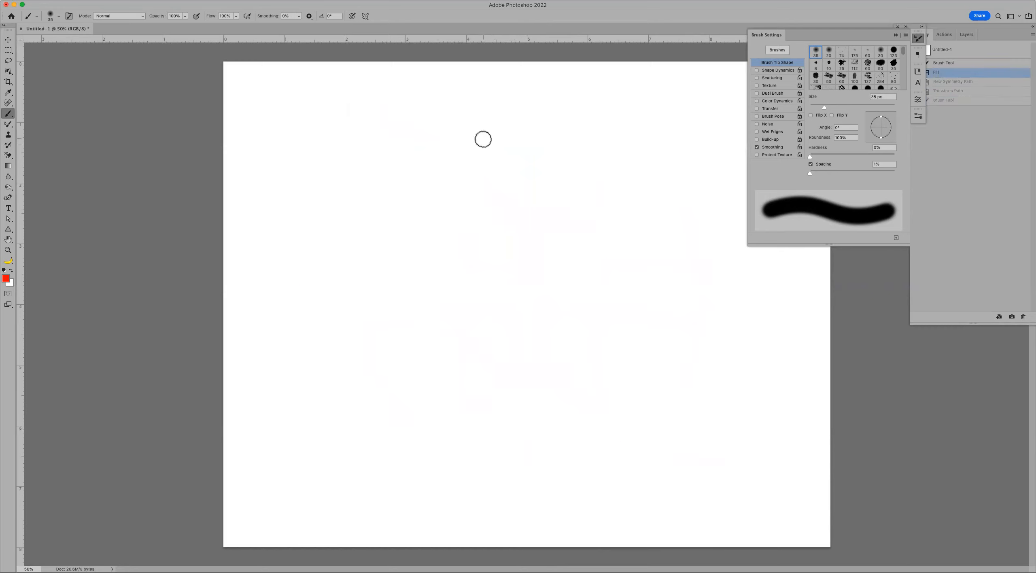
- Enable pressure-controlled brush size and paint three red tapered freehand strokes
left_click(351, 17)
left_click(352, 17)
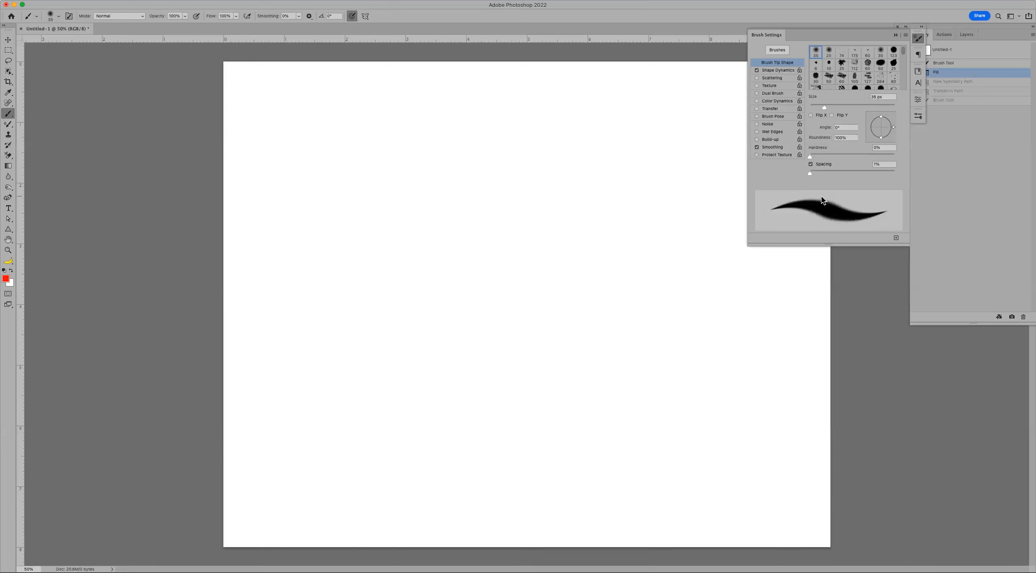
mouse_move(398, 196)
left_mouse_down()
mouse_move(506, 175)
mouse_move(457, 299)
left_mouse_up()
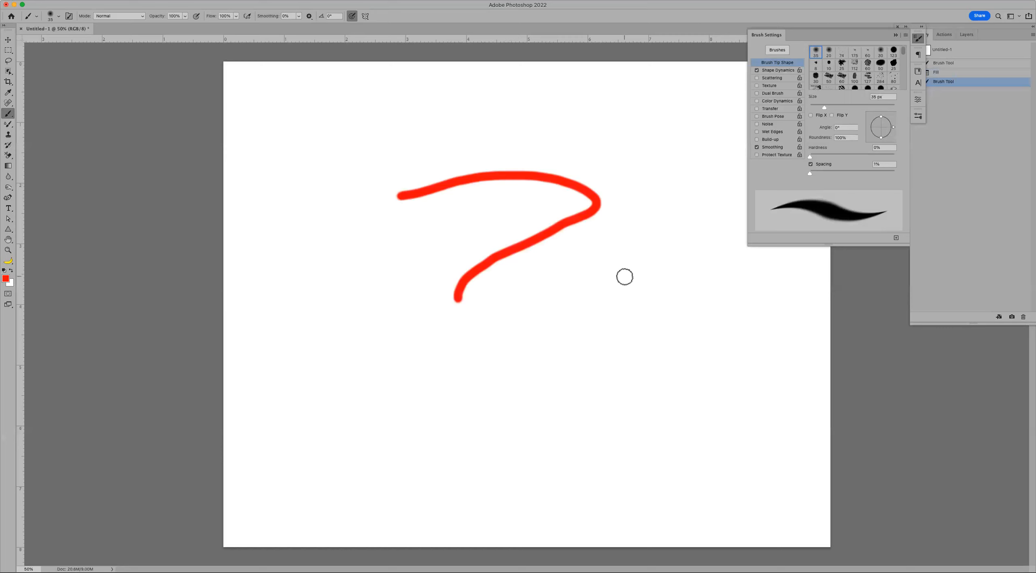
mouse_move(508, 136)
left_mouse_down()
mouse_move(497, 173)
mouse_move(602, 324)
left_mouse_up()
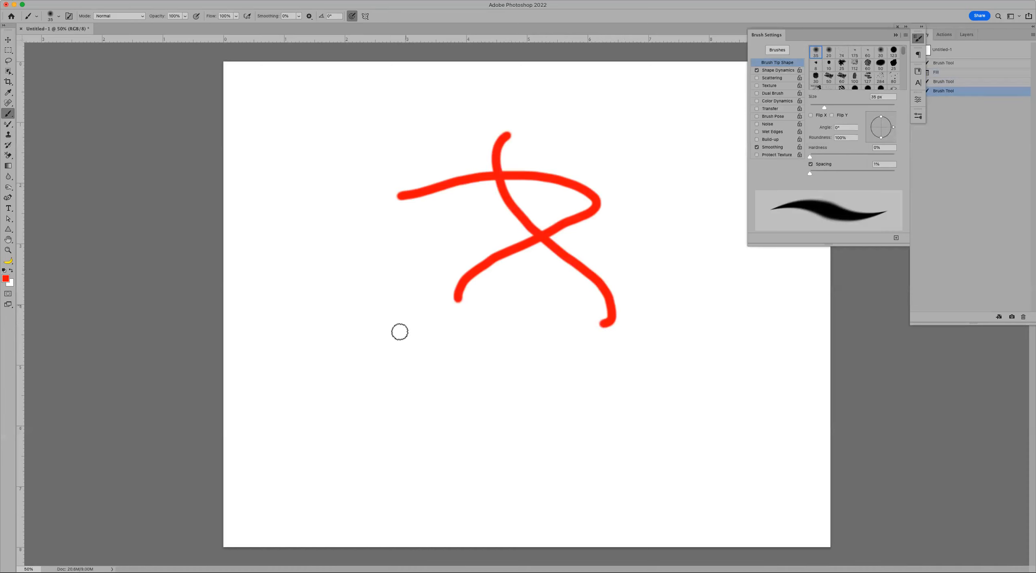
mouse_move(436, 403)
left_mouse_down()
mouse_move(578, 363)
mouse_move(571, 377)
left_mouse_up()
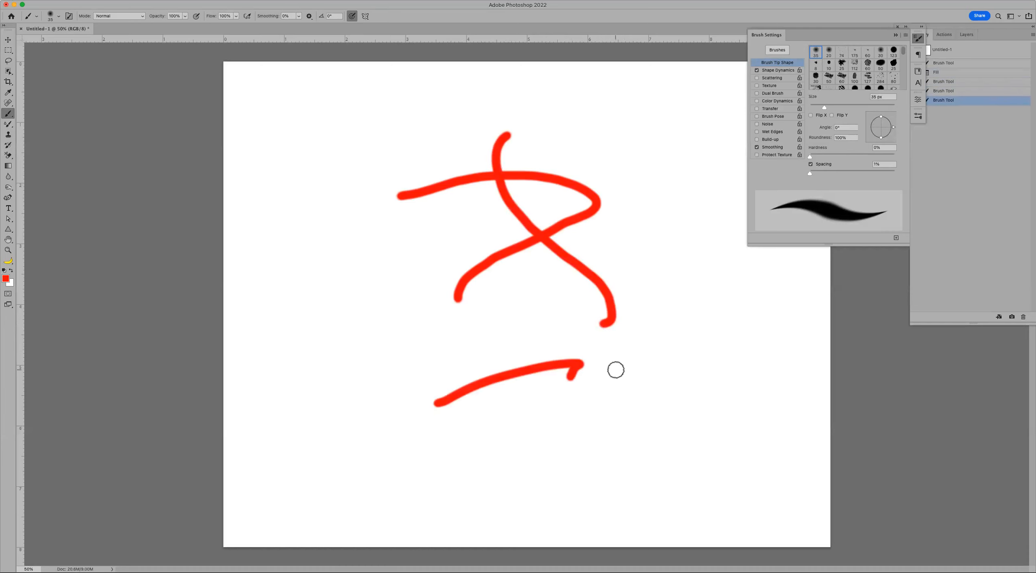
- Check Shape Dynamics in Brush Settings, paint a diagonal stroke at lower left, and select all
left_click(783, 70)
left_click(786, 63)
left_click_drag(342, 424, 430, 348)
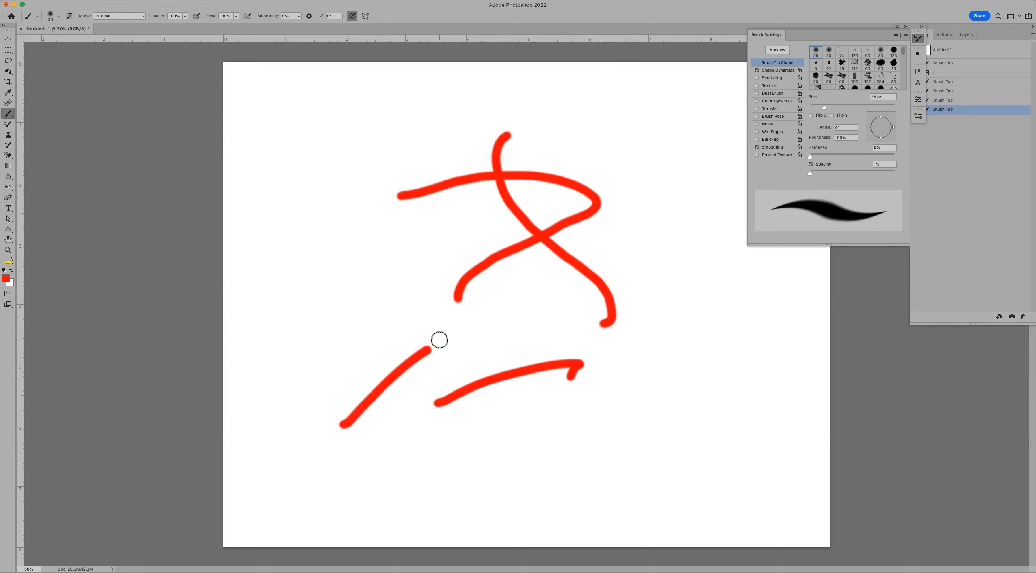
key("ctrl+a")
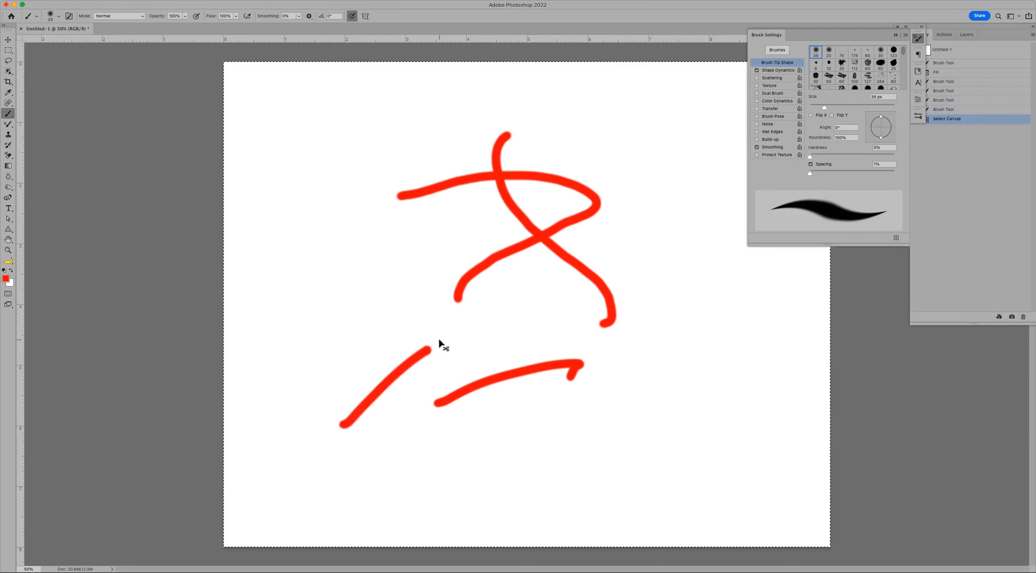
- Undo the selection and stroke, fill the canvas white, and reset colours to default black
key("ctrl+z")
key("ctrl+z")
key("ctrl+z")
key("ctrl+z")
key("ctrl+z")
key("ctrl+z")
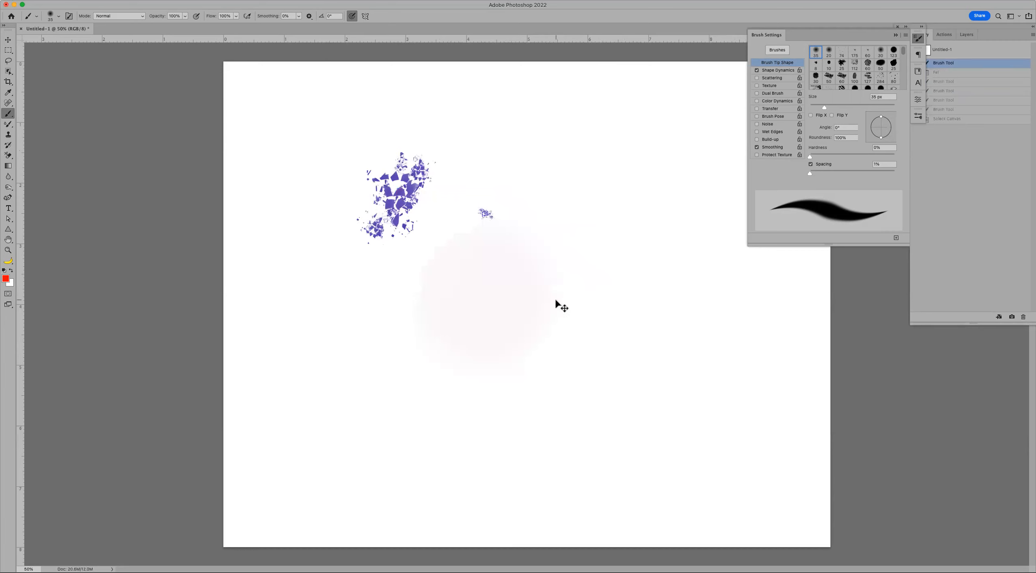
key("super+BackSpace")
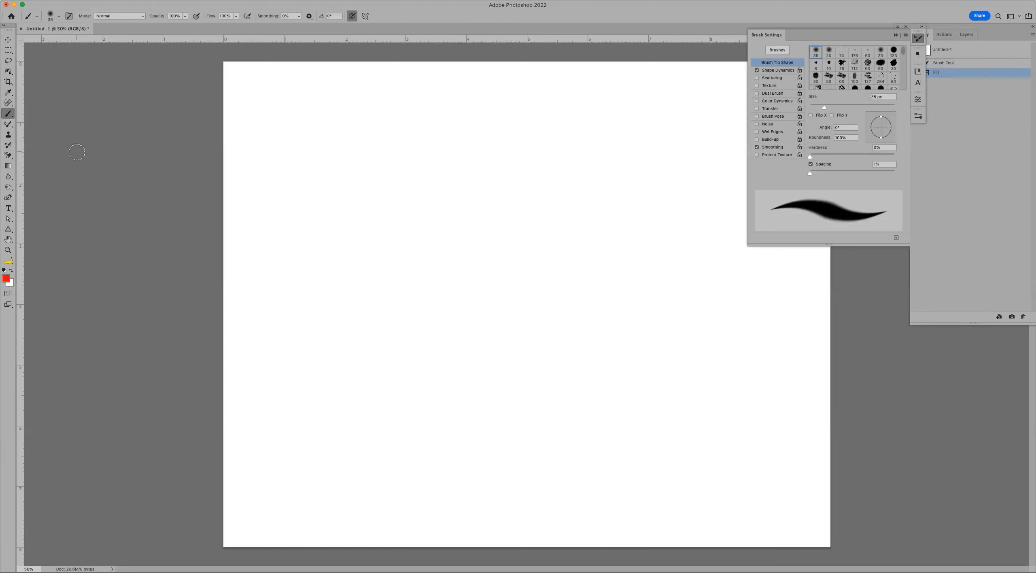
key("d")
- Draw a paragraph text box in Taken by Vultures Demo font and type the signature name
key("t")
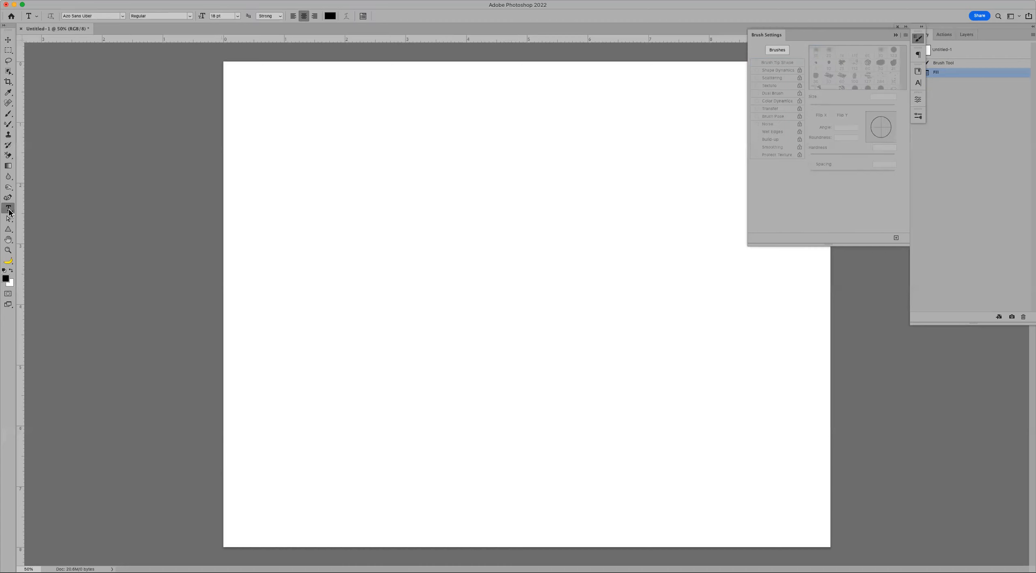
left_click_drag(353, 185, 733, 386)
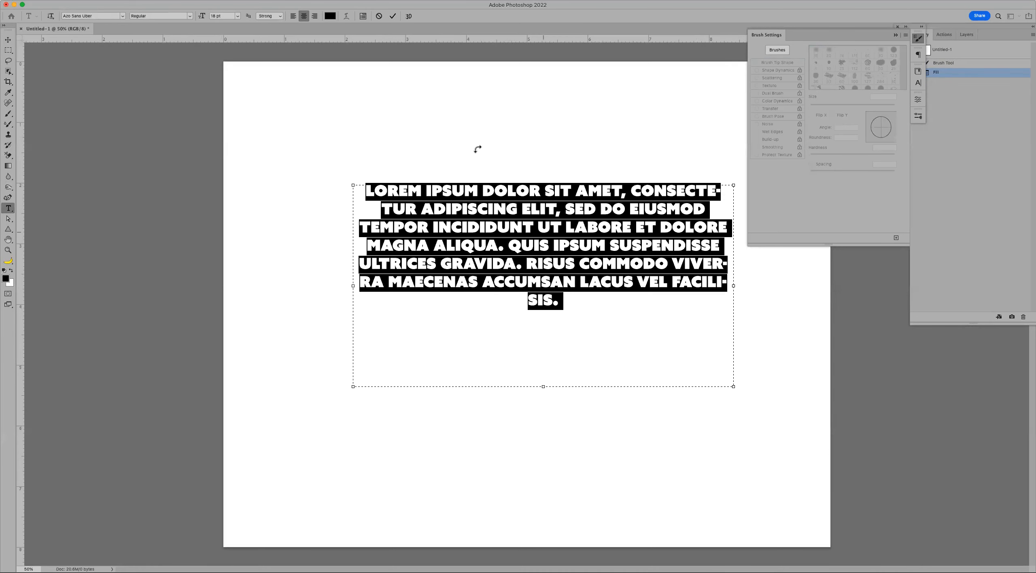
left_click(122, 16)
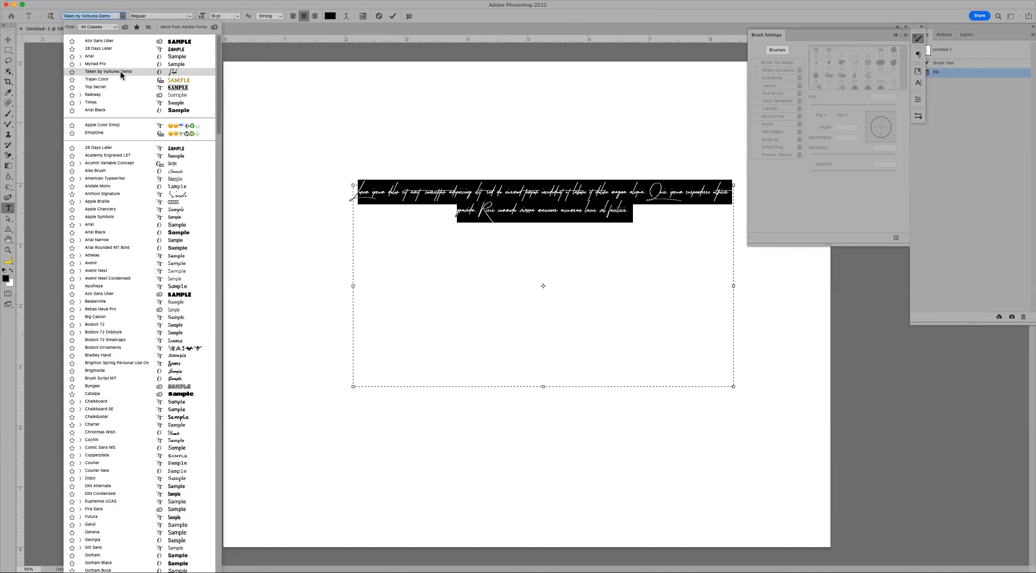
left_click(120, 72)
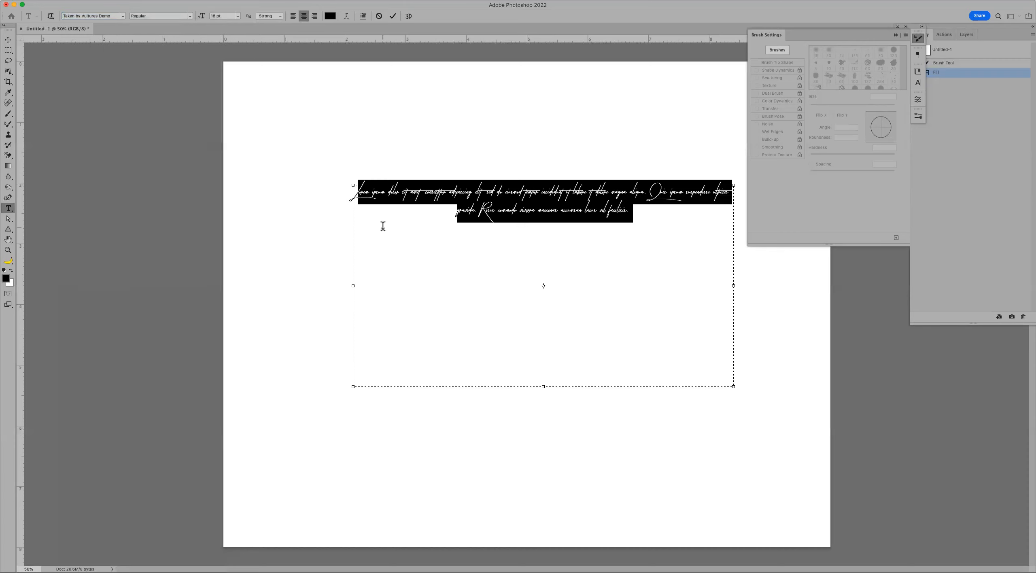
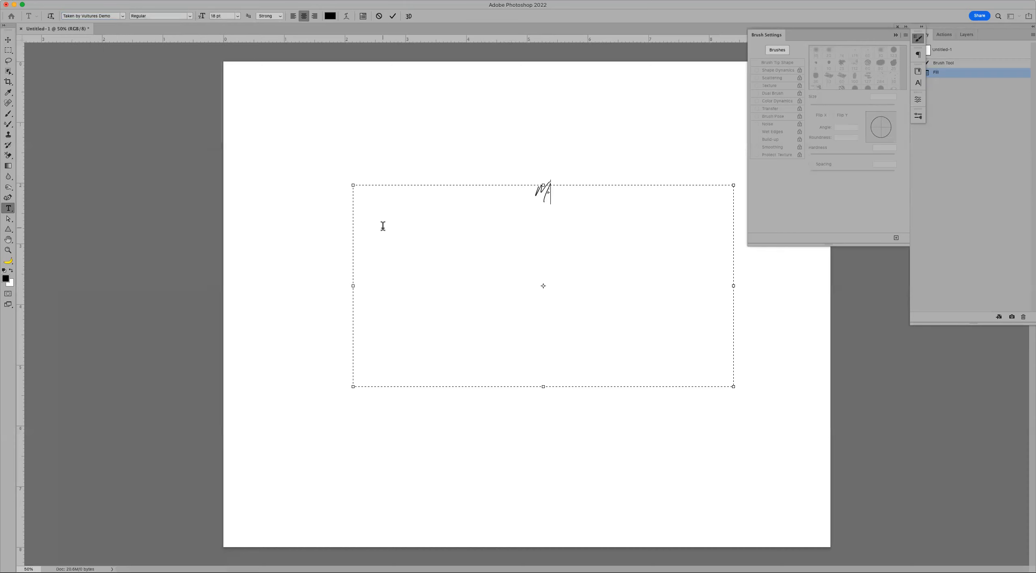
key("Escape")
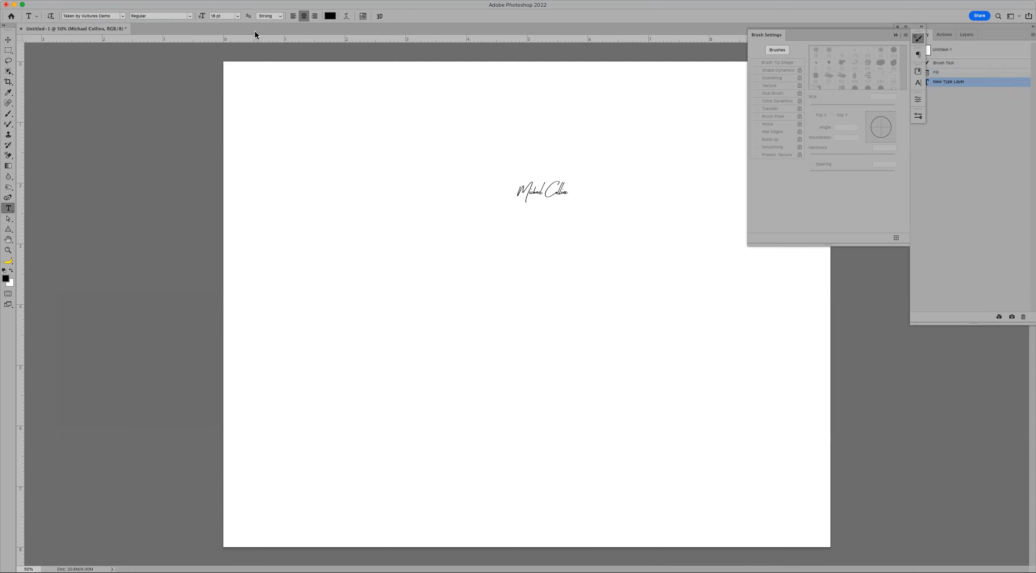
- Set the signature's font size to 36 pt
left_click(238, 17)
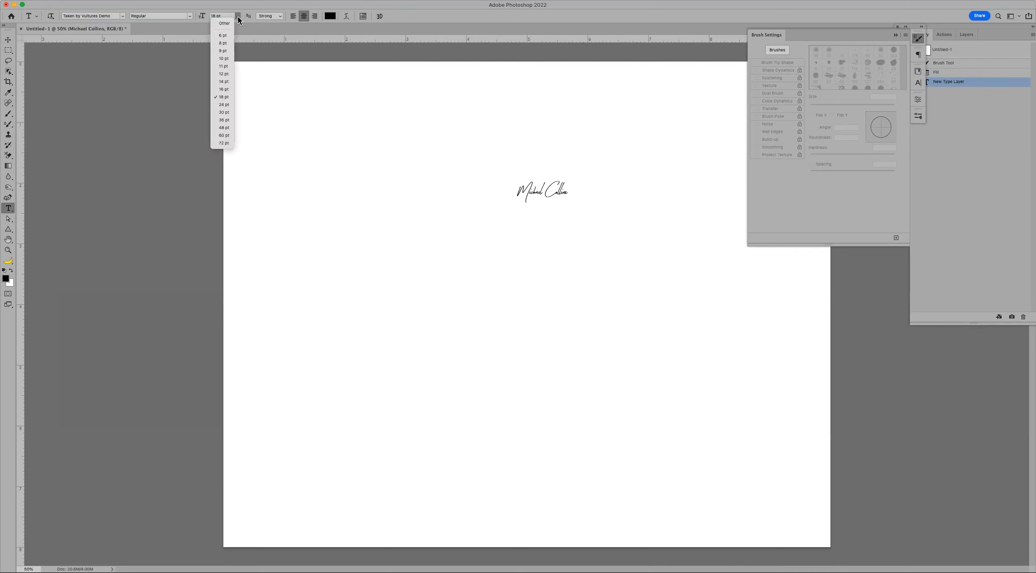
left_click(227, 119)
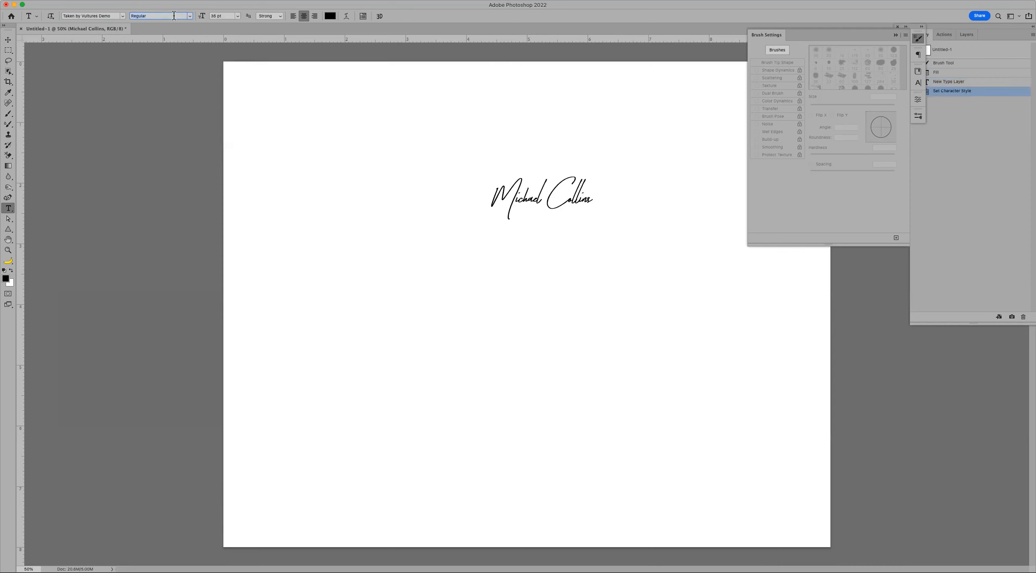
left_click(190, 16)
- Collapse the Brush Settings and Properties panels out of the way
left_click(896, 36)
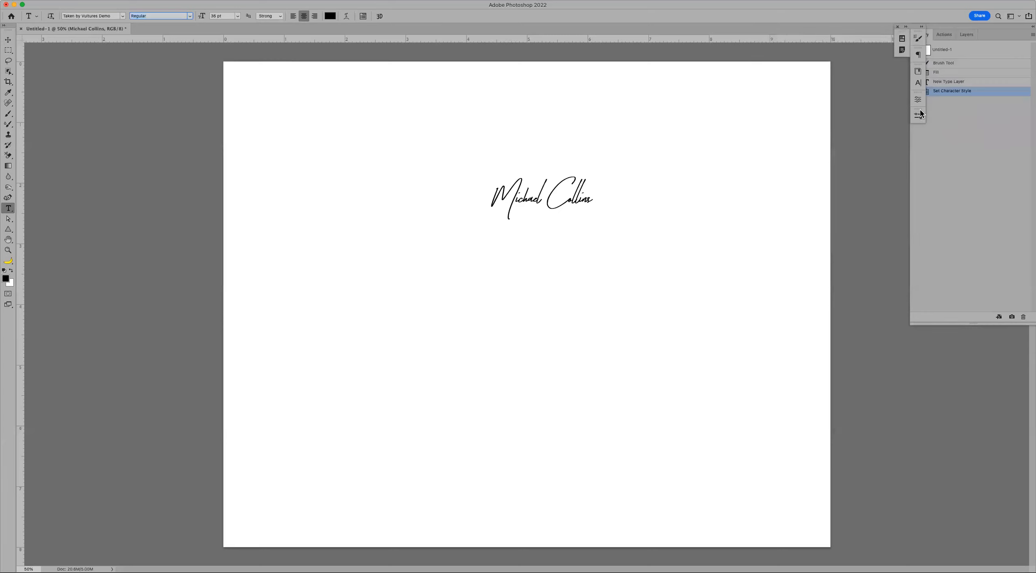
left_click(919, 98)
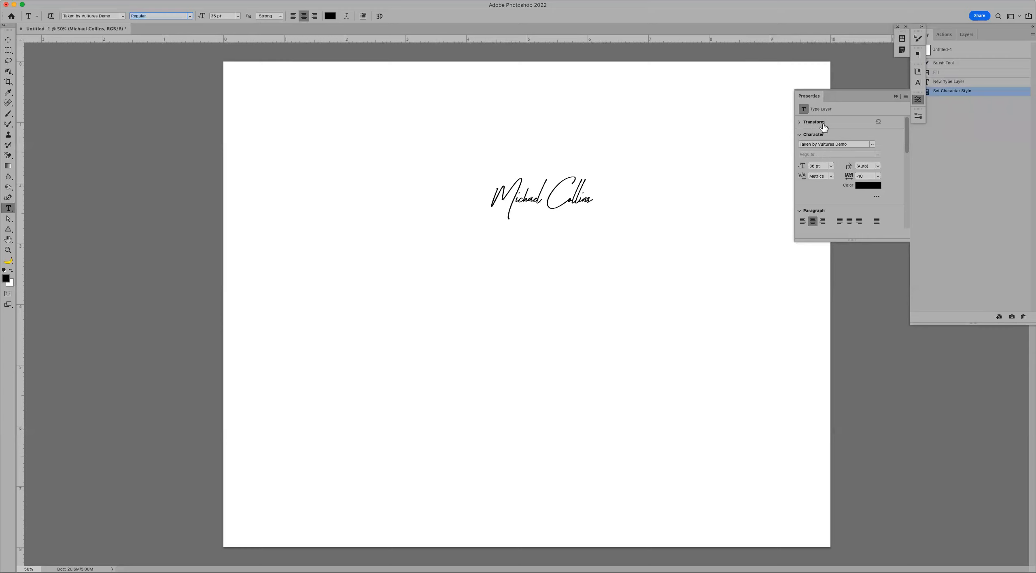
left_click(895, 95)
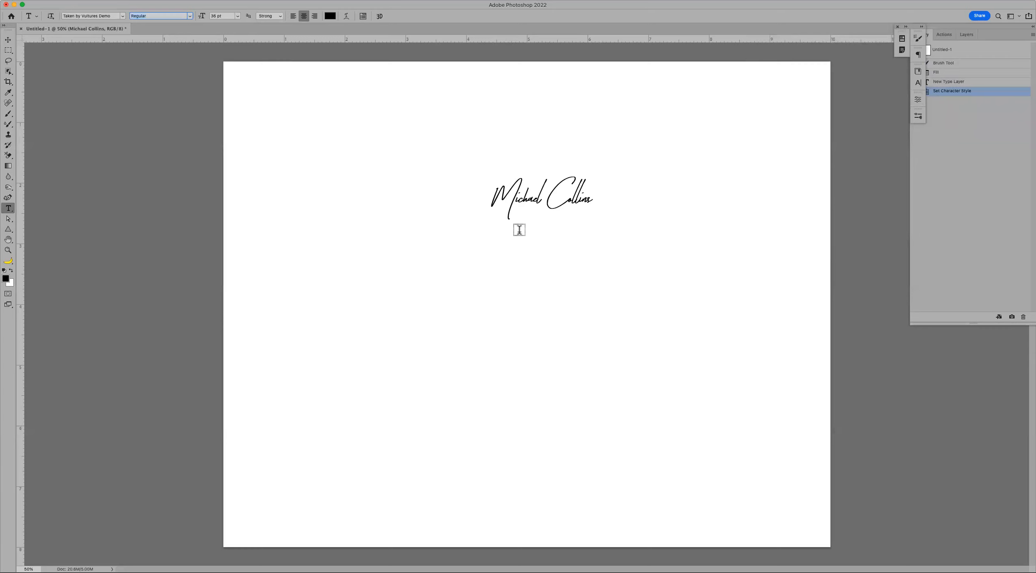
- Add a new line under the signature and type 'Photography' in Arial
left_click(527, 194)
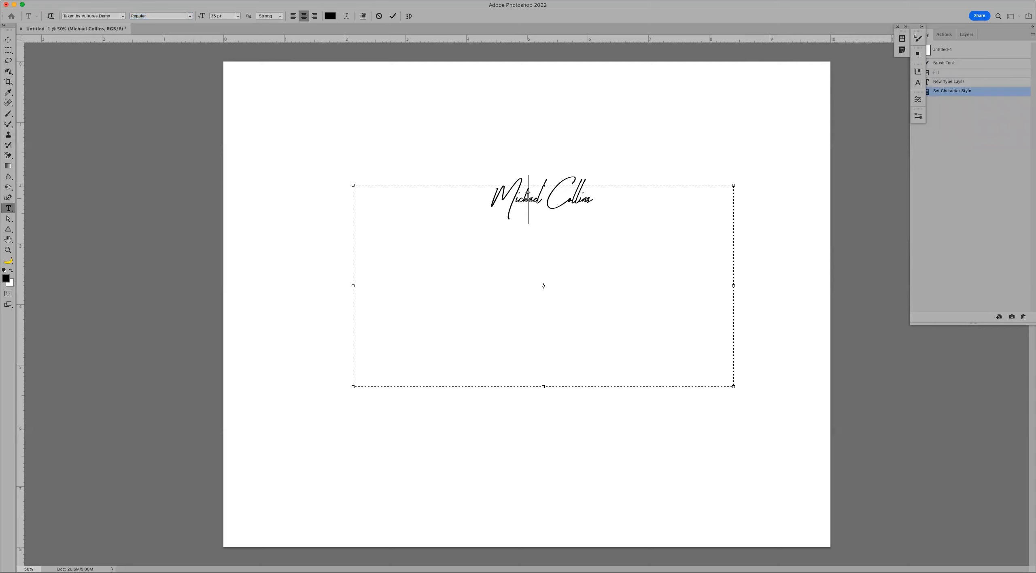
left_click(595, 203)
key("Return")
left_click(123, 17)
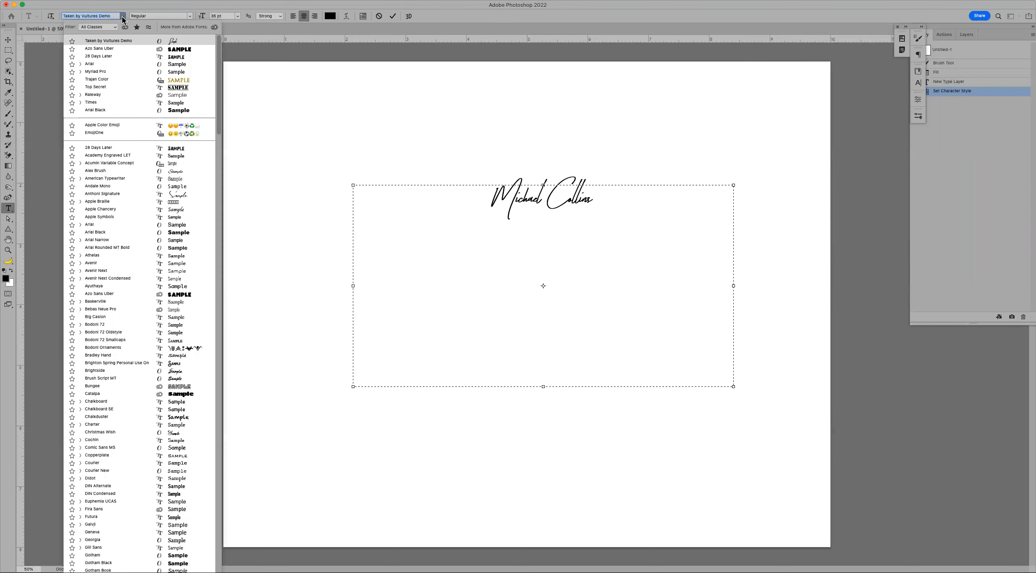
left_click(120, 62)
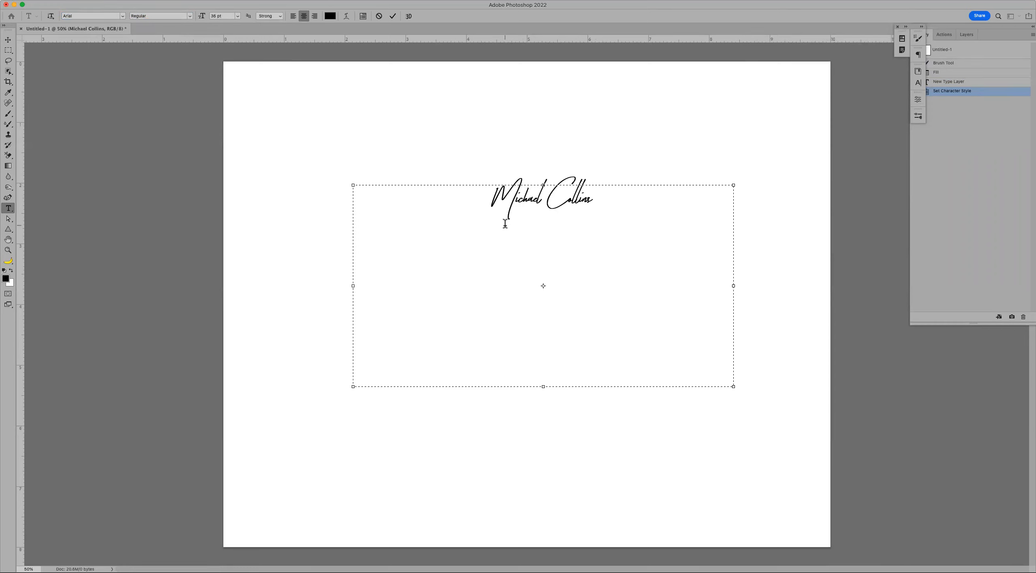
type("Photos")
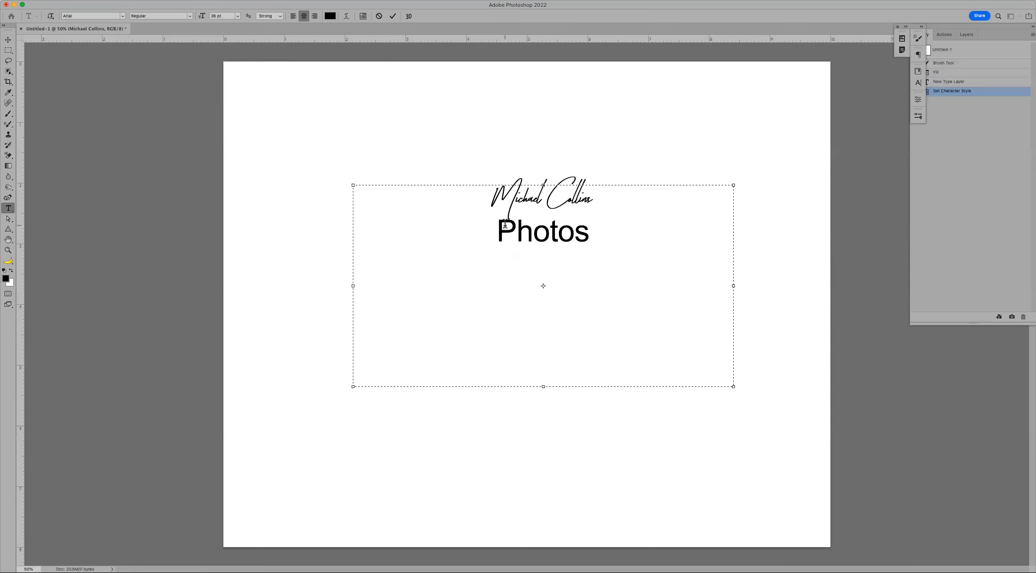
key("BackSpace")
type("graphy")
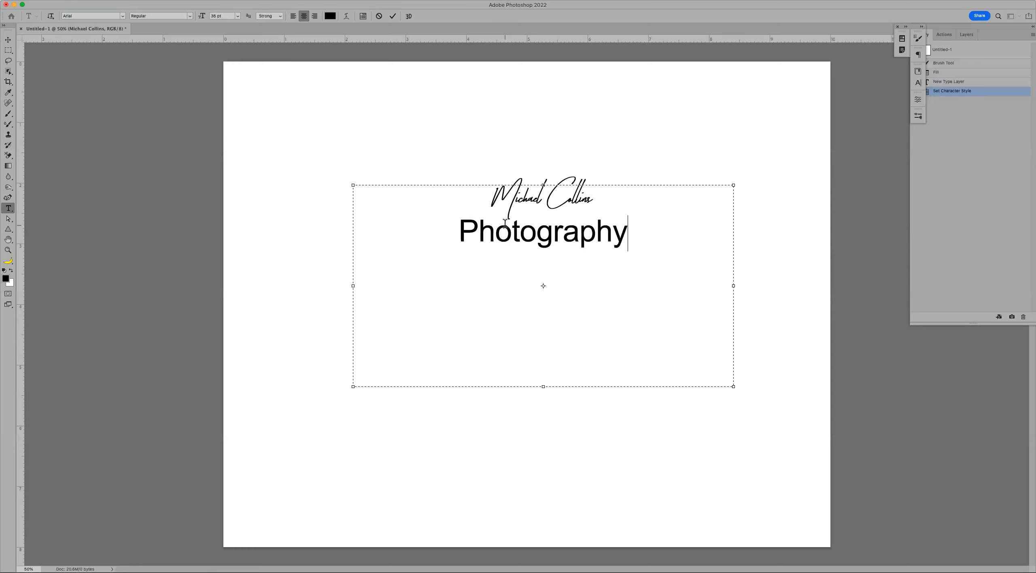
- Set the text to 18 pt with Regular font style
key("super+a")
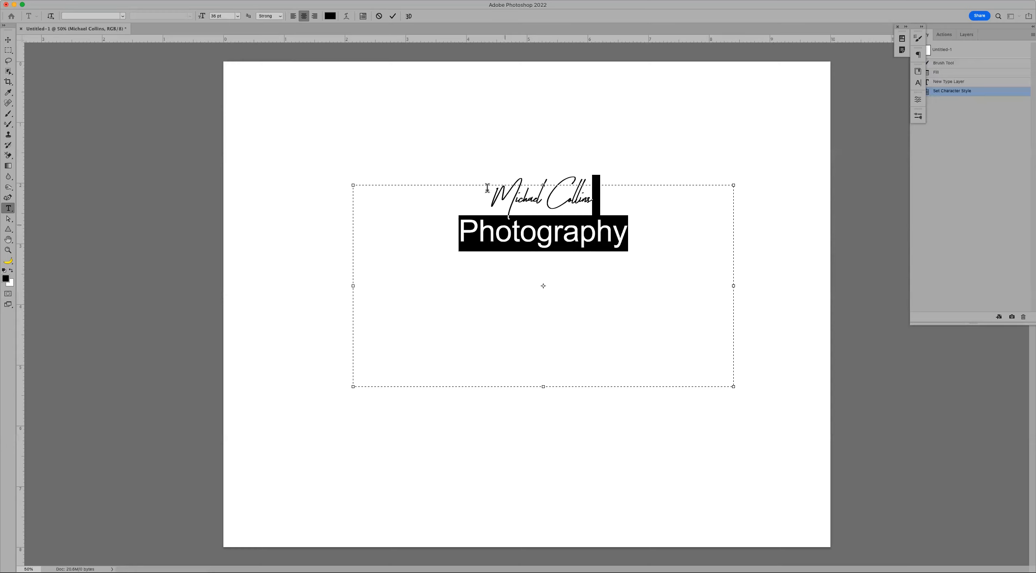
left_click(238, 16)
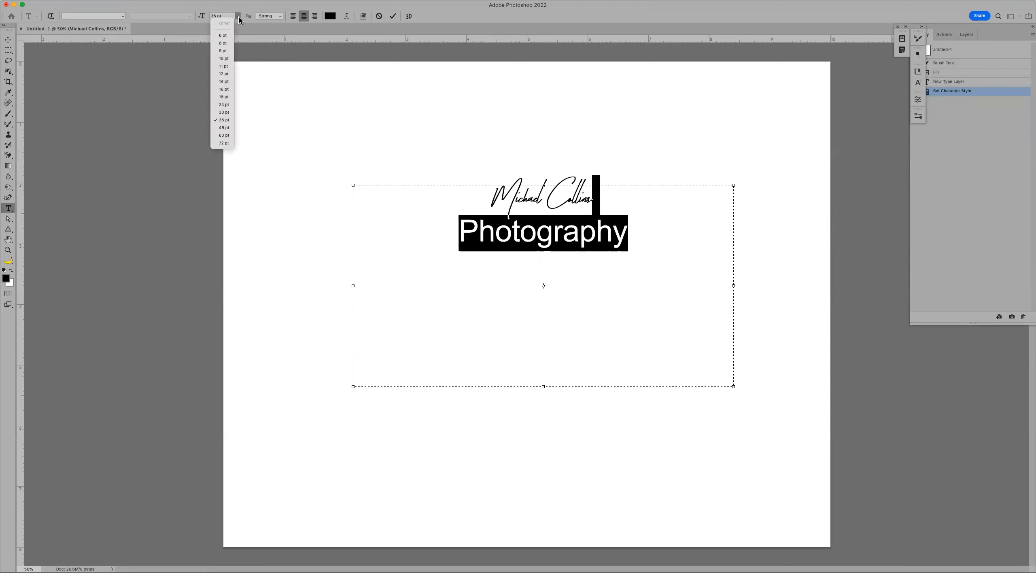
left_click(231, 97)
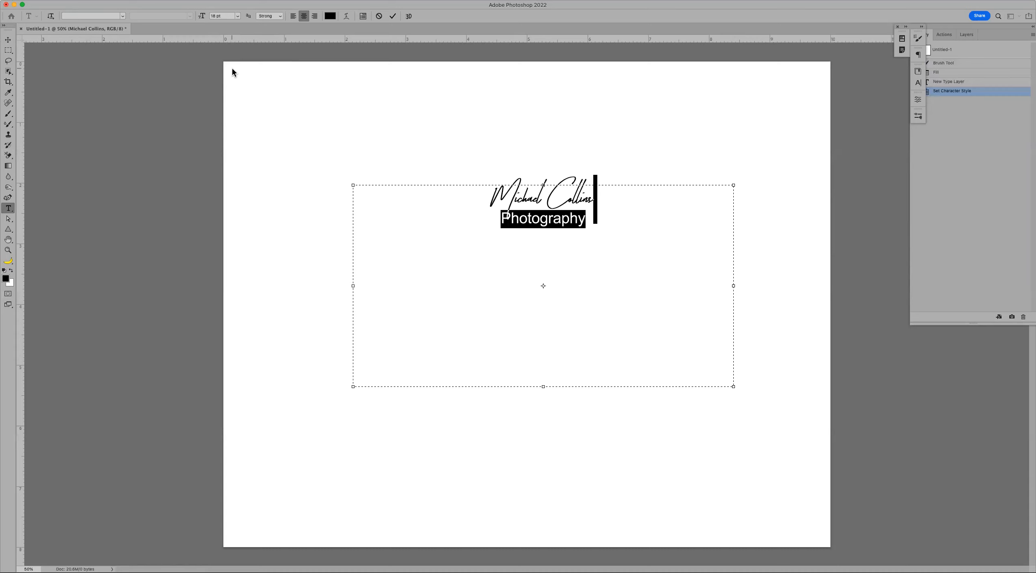
left_click(559, 223)
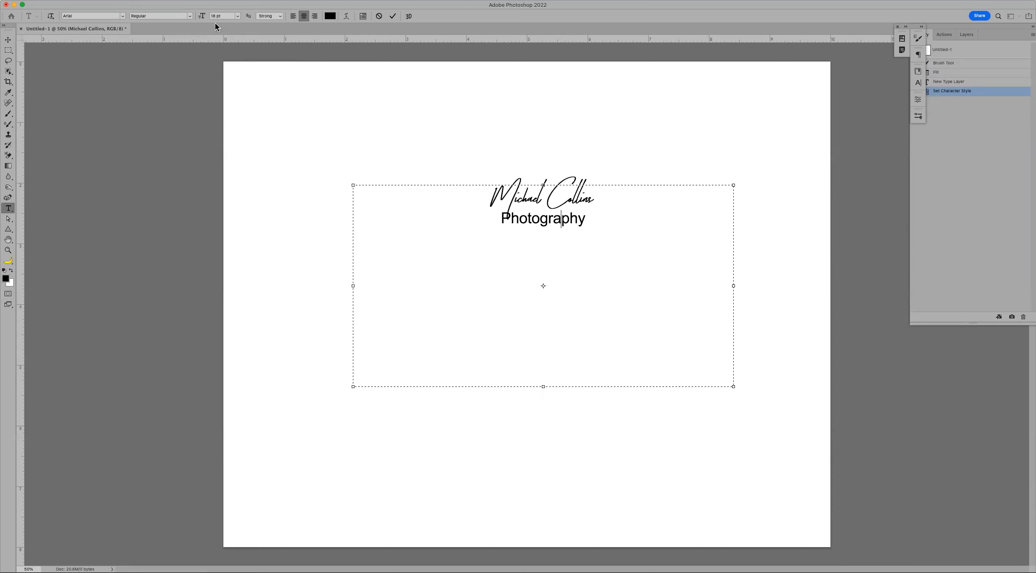
left_click(189, 17)
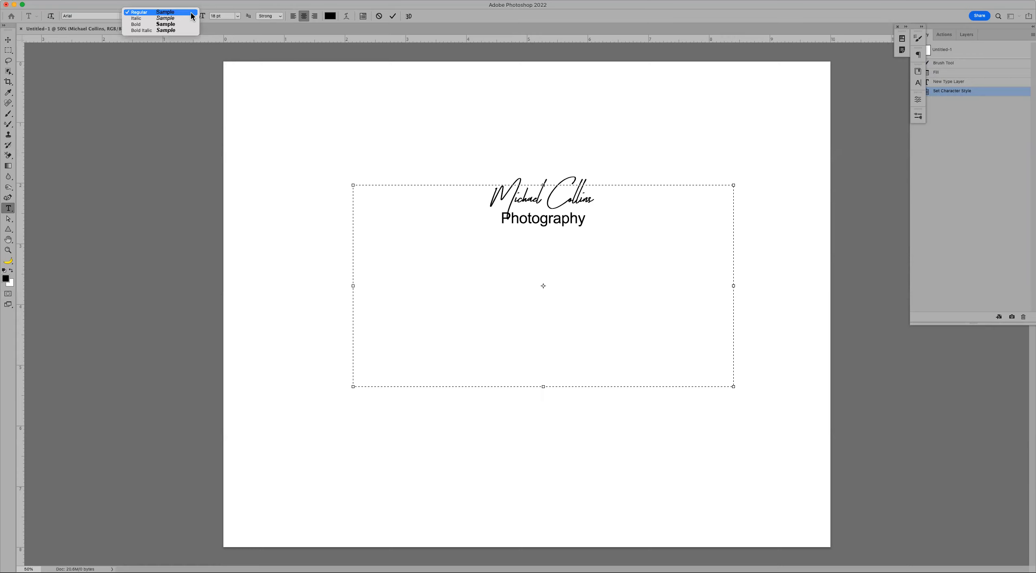
left_click(188, 12)
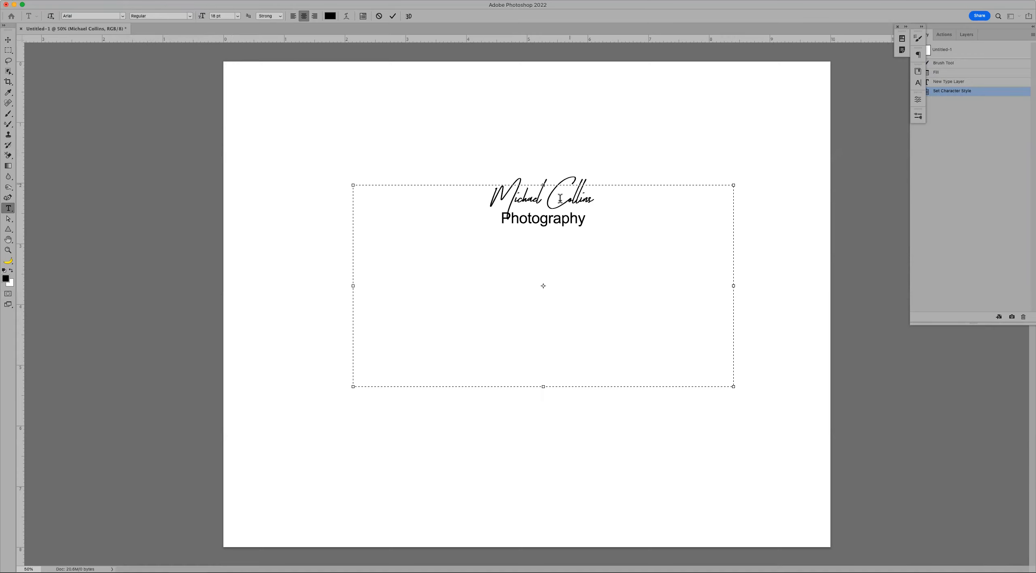
- Delete the word 'Photography', leaving the second line empty
left_click(549, 217)
double_click(547, 219)
key("super+c")
key("BackSpace")
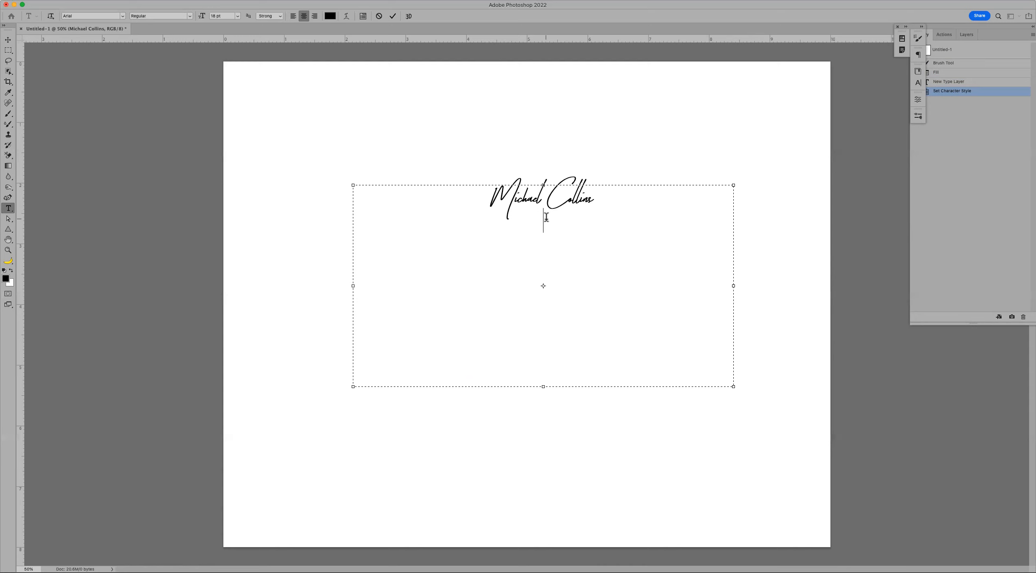
- Shorten the signature text box, then paste 'Photography' as separate text beneath the signature's lower right
left_click_drag(543, 389, 542, 214)
key("Escape")
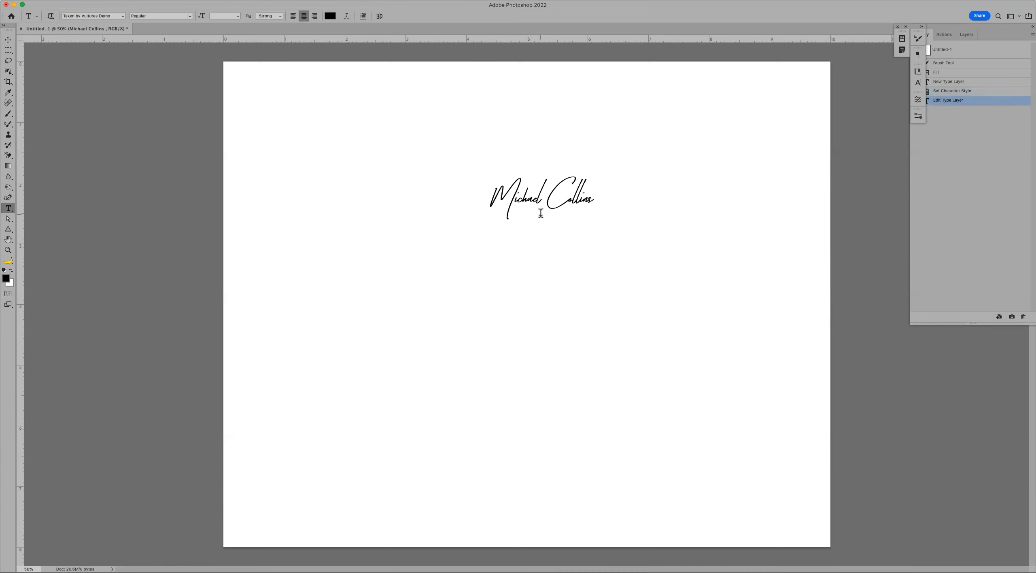
left_click(525, 267)
key("super+v")
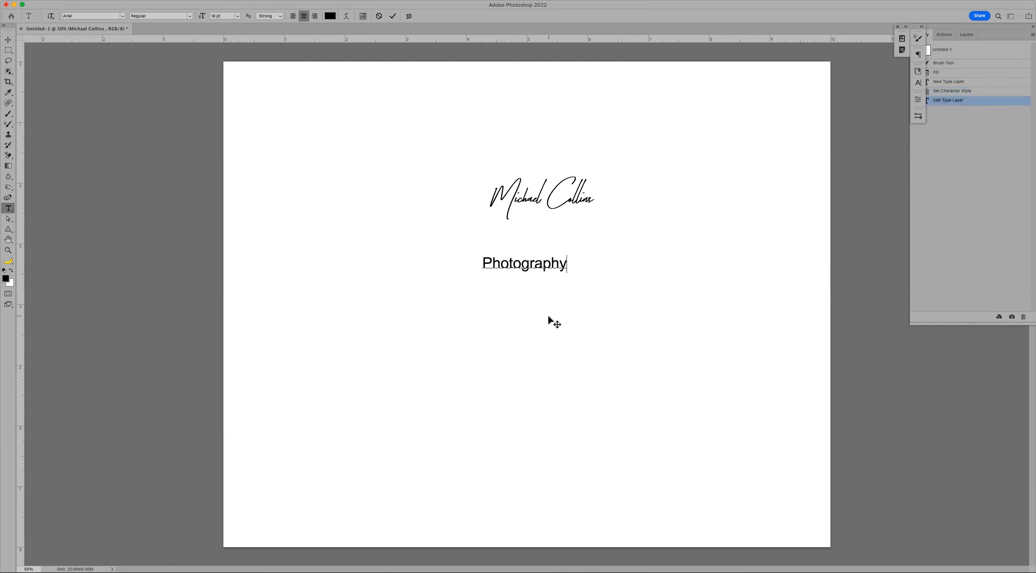
mouse_move(532, 231)
left_mouse_down()
mouse_move(560, 218)
mouse_move(574, 182)
left_mouse_up()
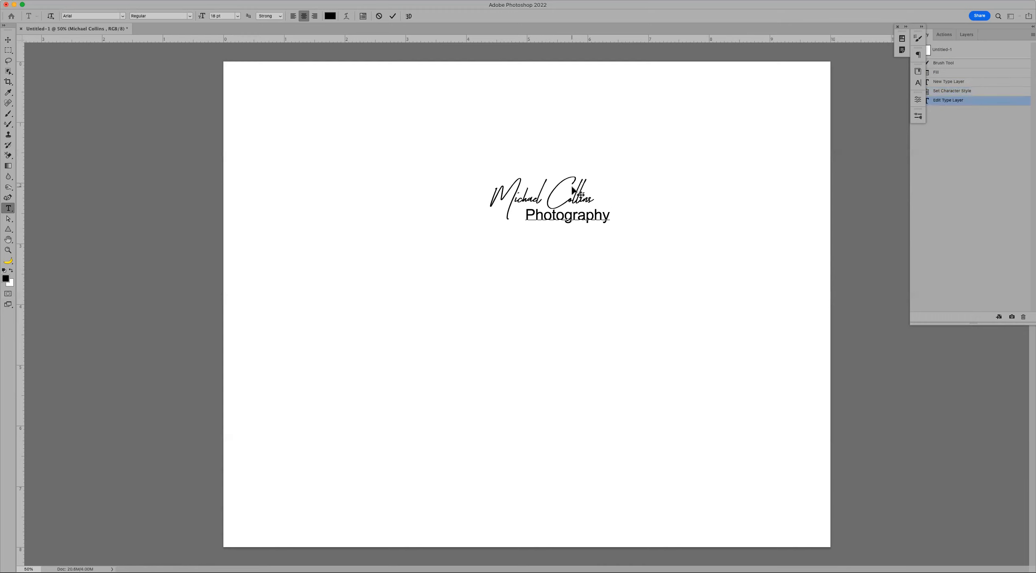
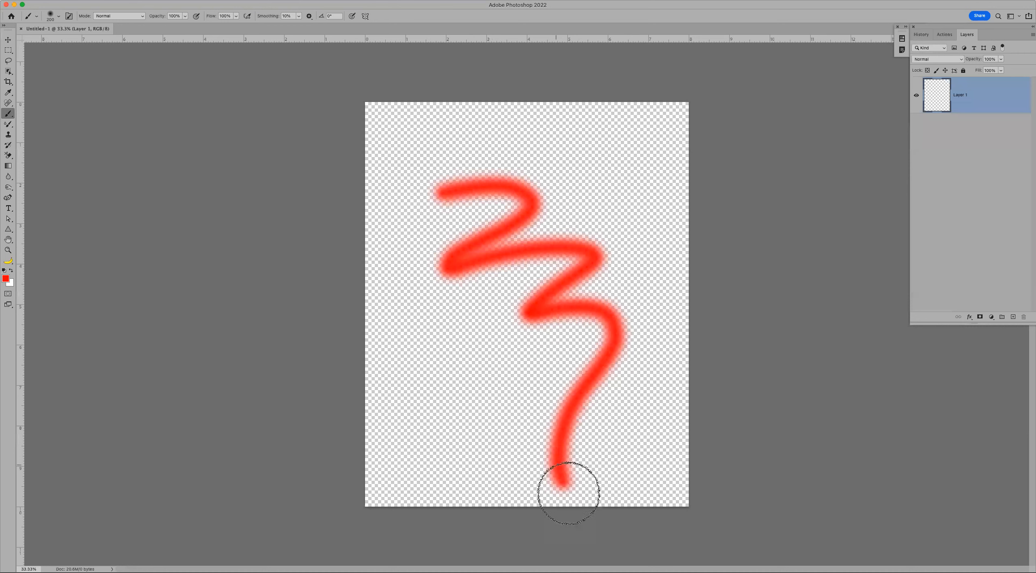
- Reset to default black paint and, in Behind mode, paint a zigzag behind the red stroke
key("d")
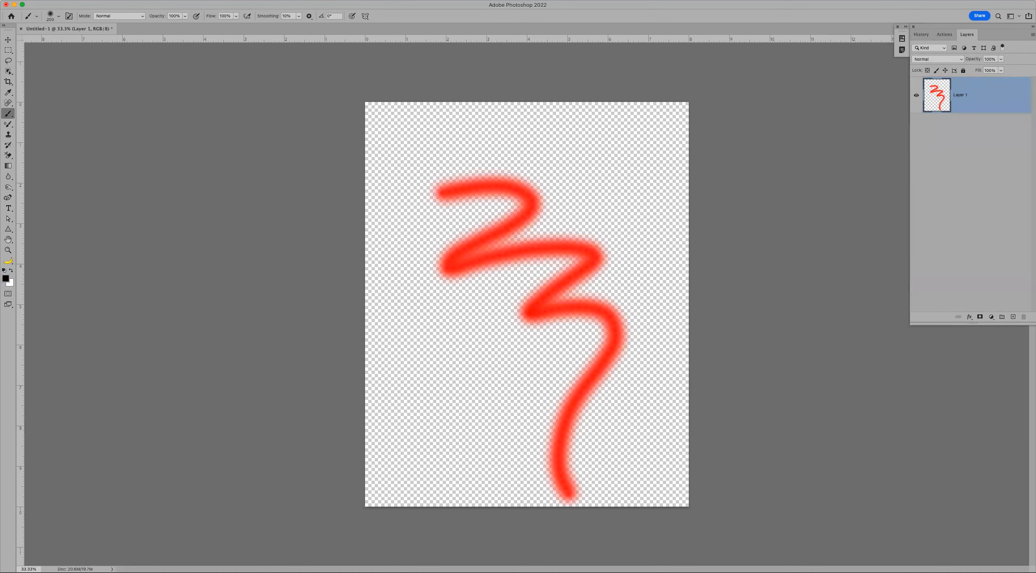
left_click(136, 16)
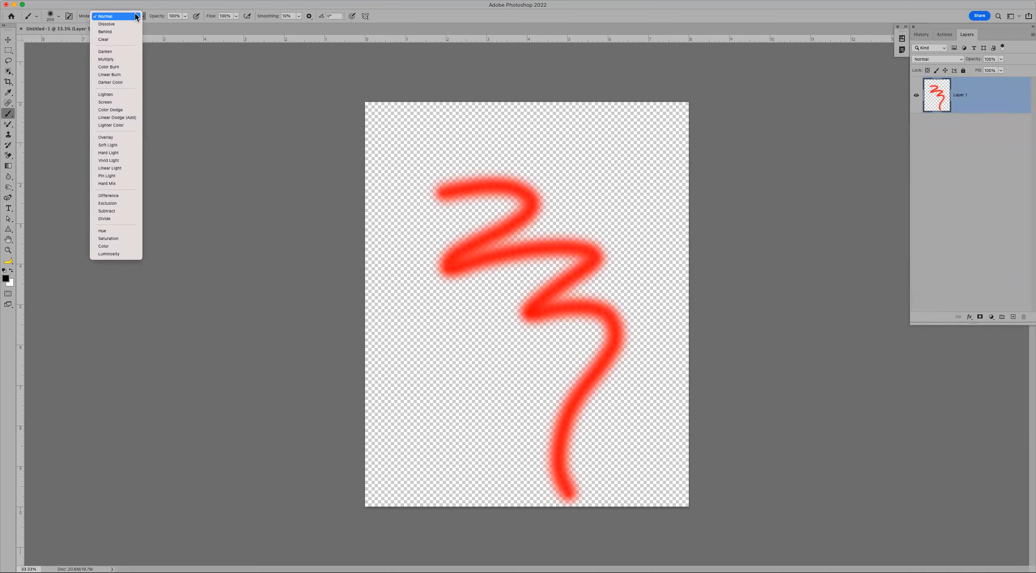
left_click(125, 32)
mouse_move(451, 214)
left_mouse_down()
mouse_move(546, 174)
mouse_move(575, 185)
mouse_move(481, 214)
mouse_move(429, 257)
mouse_move(448, 266)
mouse_move(575, 449)
left_mouse_up()
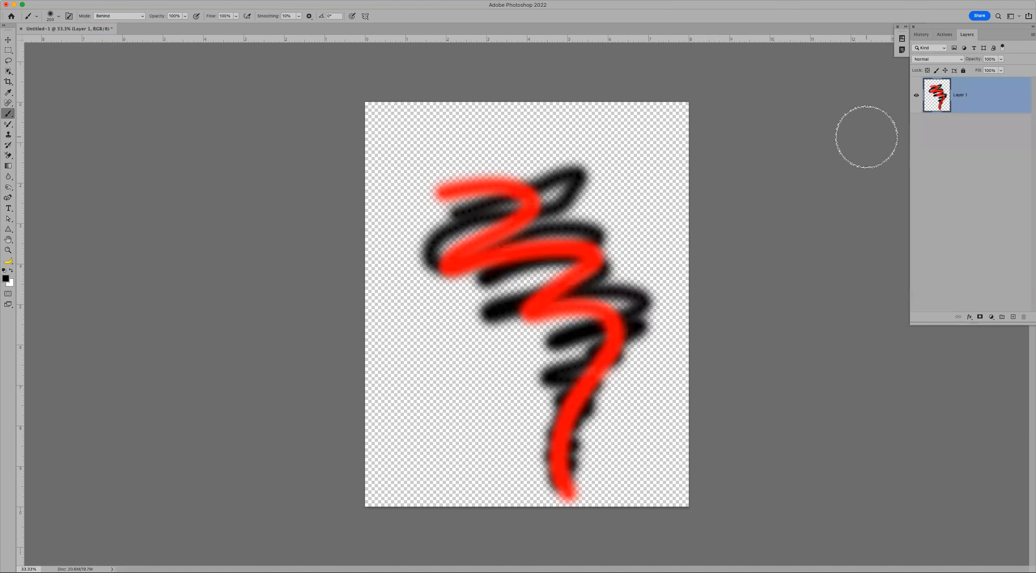
- Leave the layer blend mode at Normal and switch the brush mode to Clear
left_click(939, 59)
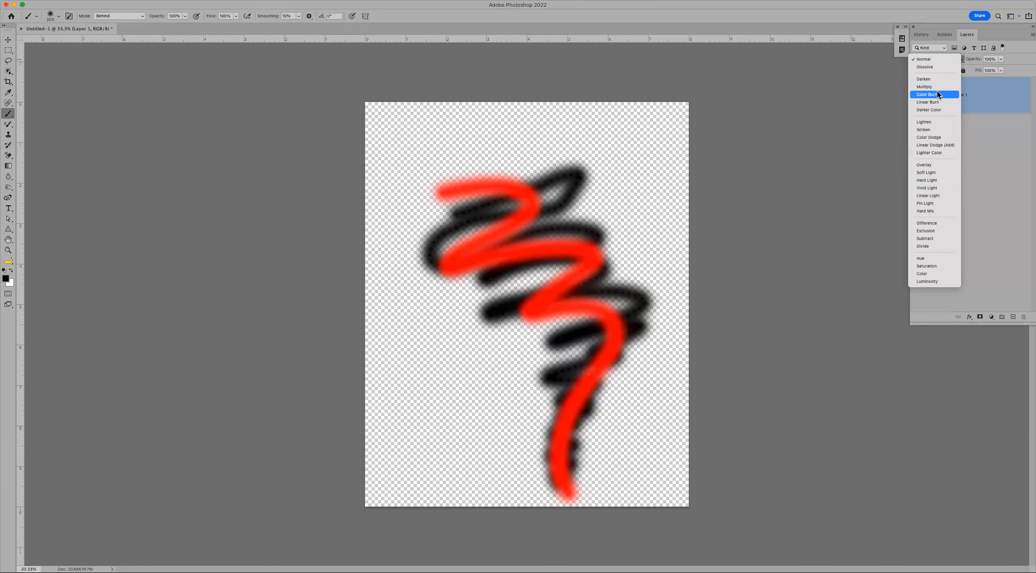
left_click(808, 11)
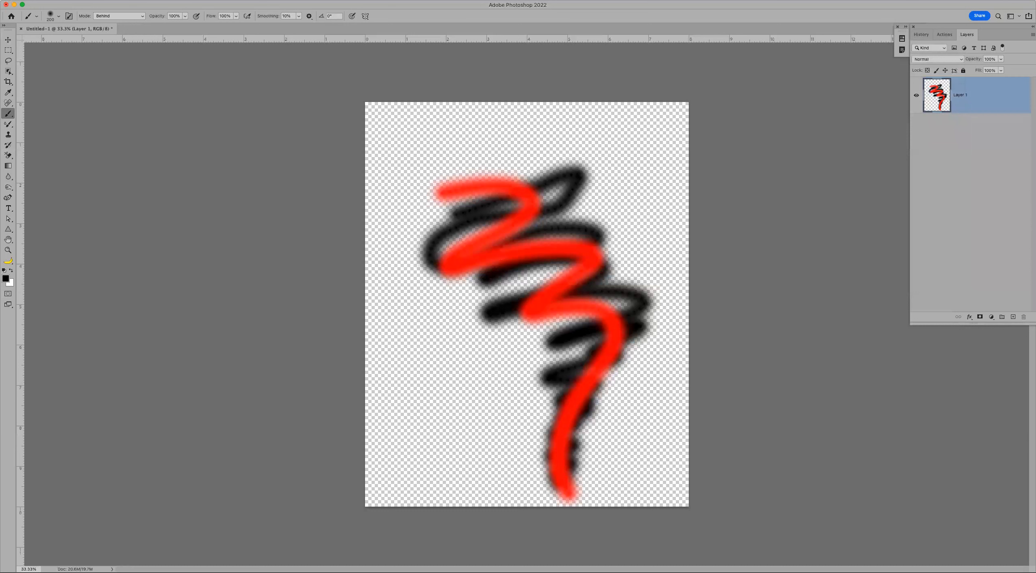
left_click(132, 19)
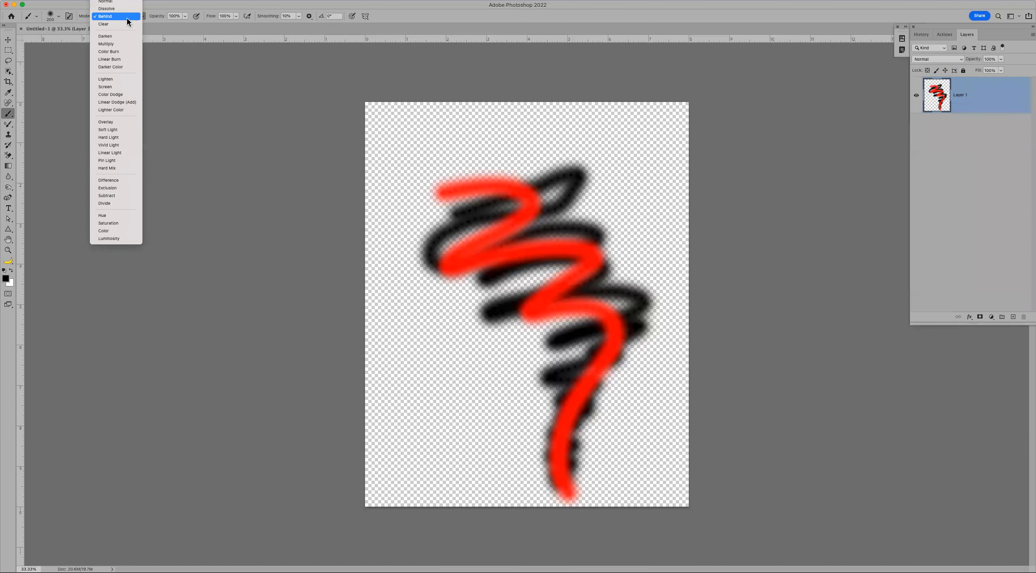
left_click(126, 24)
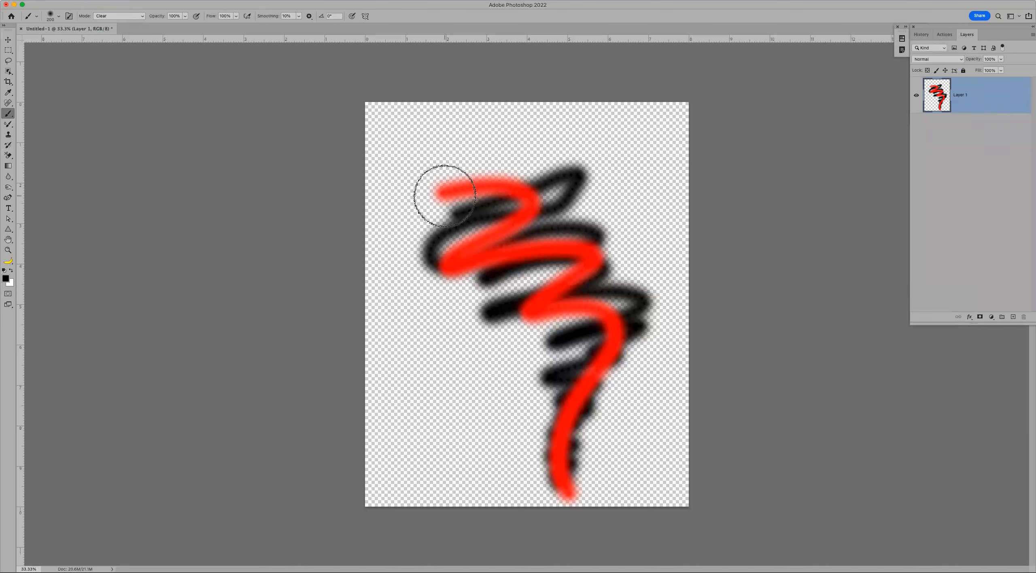
- Clear the top of the red and black strokes, then return the brush to Normal mode
mouse_move(430, 190)
left_mouse_down()
mouse_move(555, 172)
mouse_move(467, 224)
mouse_move(492, 242)
mouse_move(515, 233)
mouse_move(417, 258)
mouse_move(408, 211)
mouse_move(395, 233)
mouse_move(580, 162)
mouse_move(568, 173)
mouse_move(577, 187)
mouse_move(510, 230)
mouse_move(379, 274)
mouse_move(427, 244)
mouse_move(597, 194)
mouse_move(581, 175)
mouse_move(401, 294)
mouse_move(484, 180)
left_mouse_up()
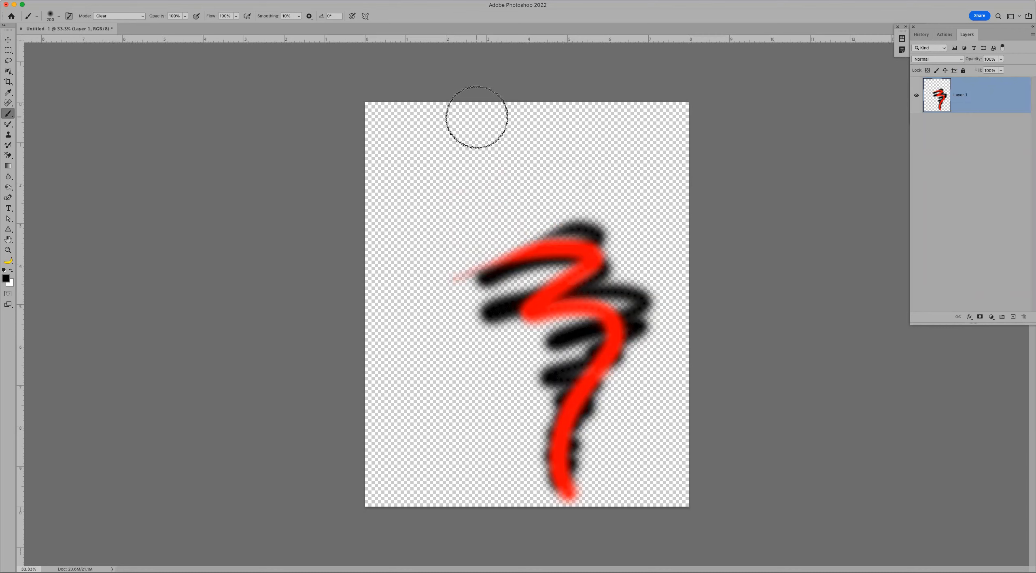
left_click(136, 16)
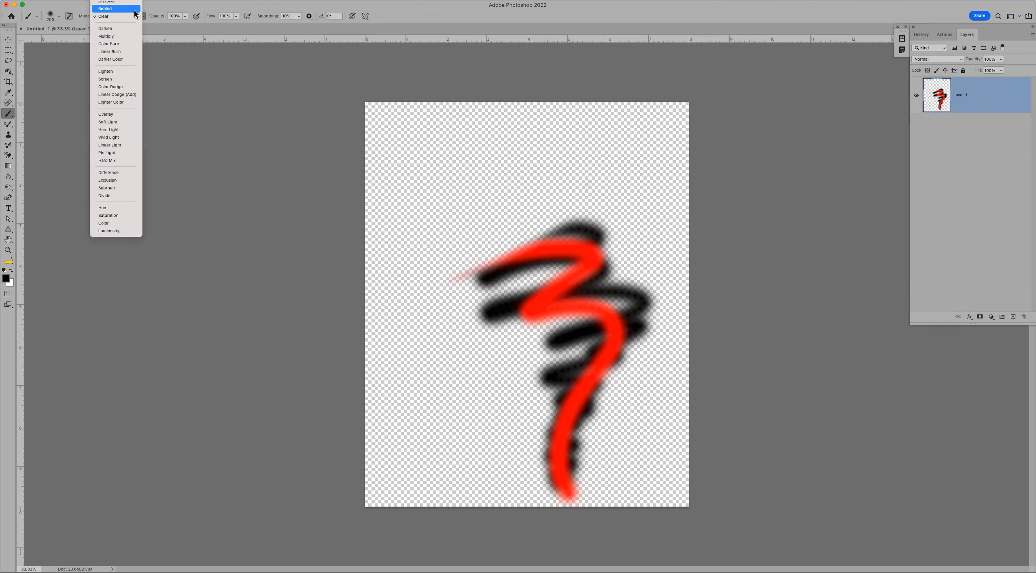
left_click(116, 2)
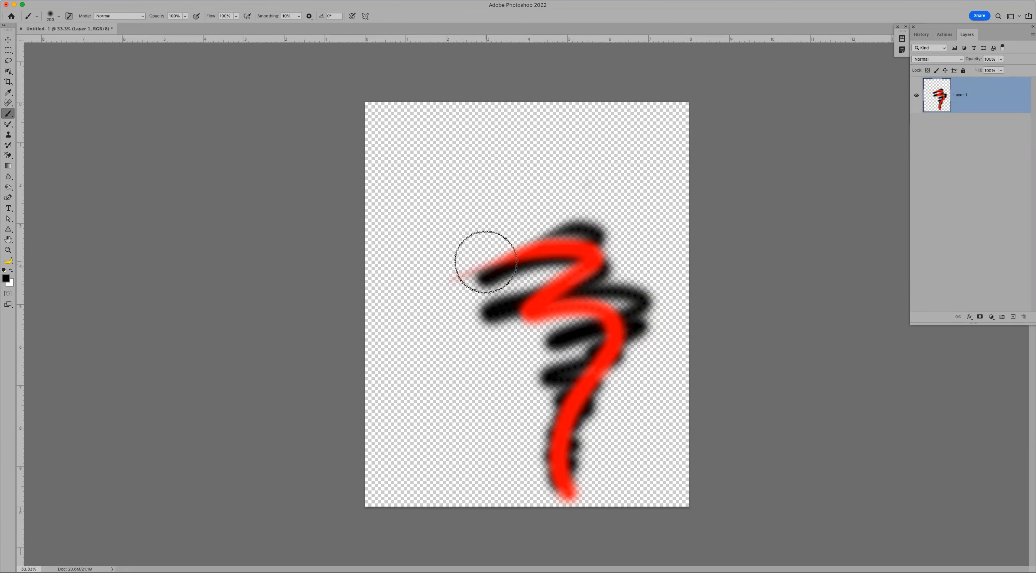
- Remove the remaining upper red and black stroke sections and the black blobs at upper left
mouse_move(516, 253)
left_mouse_down()
mouse_move(516, 276)
mouse_move(598, 242)
mouse_move(554, 288)
mouse_move(581, 256)
mouse_move(554, 231)
mouse_move(454, 184)
mouse_move(440, 271)
mouse_move(436, 255)
mouse_move(422, 264)
mouse_move(464, 249)
mouse_move(432, 244)
mouse_move(424, 228)
mouse_move(451, 224)
left_mouse_up()
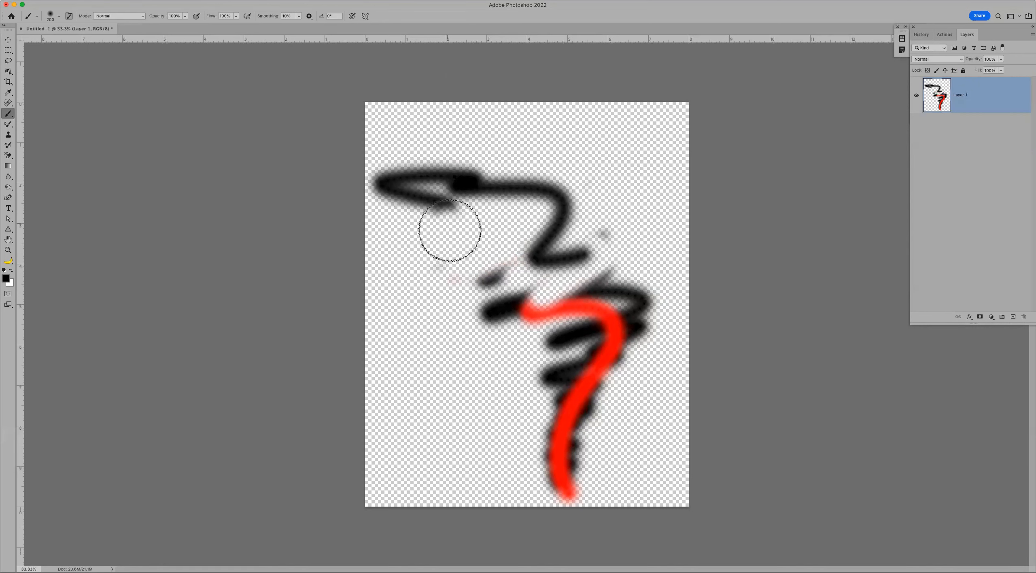
mouse_move(438, 275)
left_mouse_down()
mouse_move(520, 271)
mouse_move(535, 298)
mouse_move(494, 301)
mouse_move(493, 248)
left_mouse_up()
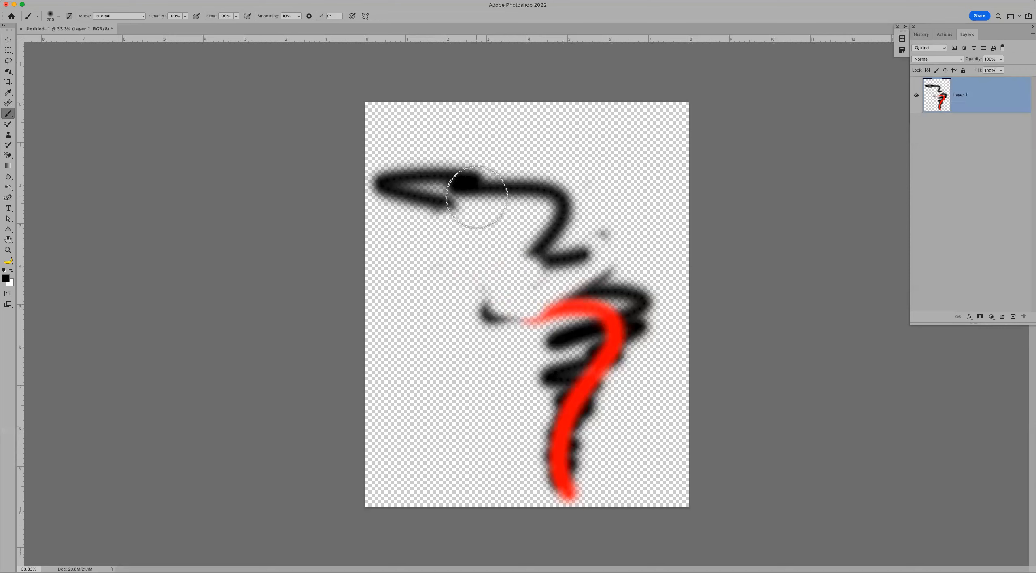
mouse_move(477, 198)
left_mouse_down()
mouse_move(588, 195)
mouse_move(639, 225)
mouse_move(619, 262)
mouse_move(521, 261)
mouse_move(611, 209)
mouse_move(529, 169)
mouse_move(396, 191)
mouse_move(431, 209)
mouse_move(500, 203)
mouse_move(467, 176)
mouse_move(357, 186)
mouse_move(471, 197)
mouse_move(468, 218)
mouse_move(566, 265)
mouse_move(486, 303)
mouse_move(639, 239)
mouse_move(456, 267)
mouse_move(426, 254)
mouse_move(411, 200)
mouse_move(449, 167)
mouse_move(479, 198)
mouse_move(453, 249)
left_mouse_up()
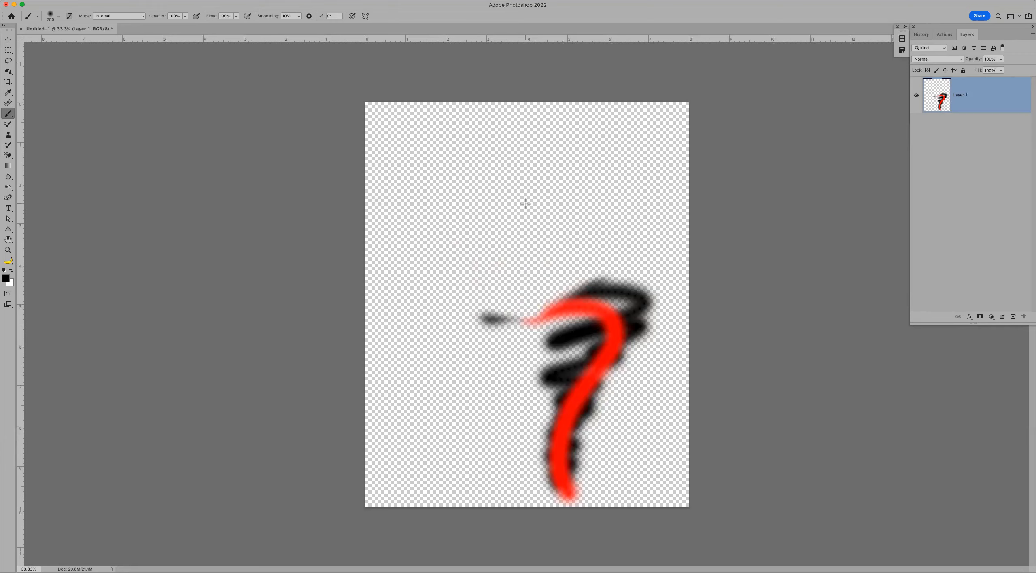
- Fill Layer 1 with white and dab a soft black dot near the page centre
key("super+BackSpace")
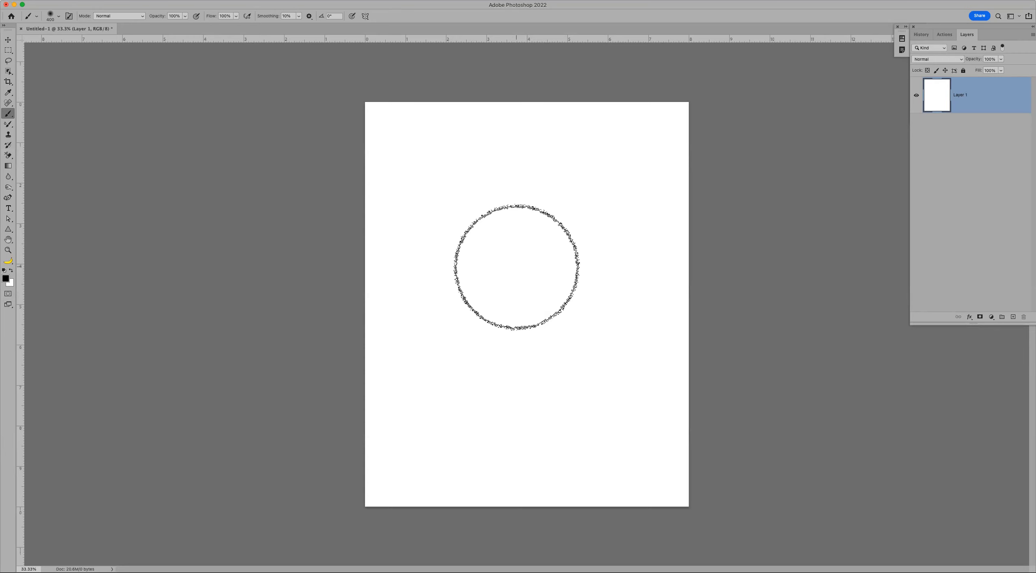
left_click(516, 265)
left_click(516, 266)
left_click(517, 265)
left_click(517, 266)
- Add a second soft black dot to the right and darken the left dot further
left_click(635, 274)
left_click(636, 274)
left_click(619, 273)
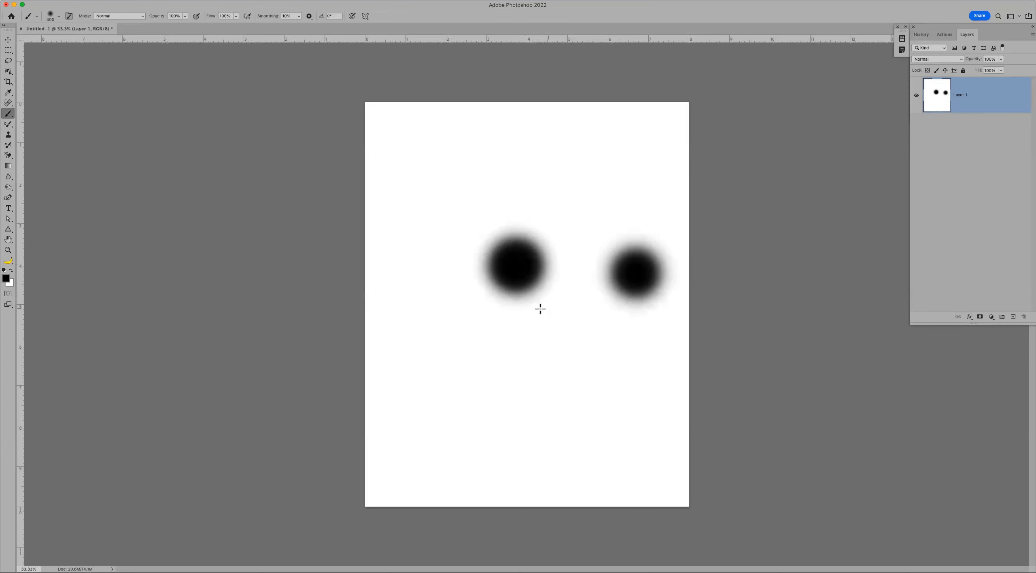
left_click(516, 263)
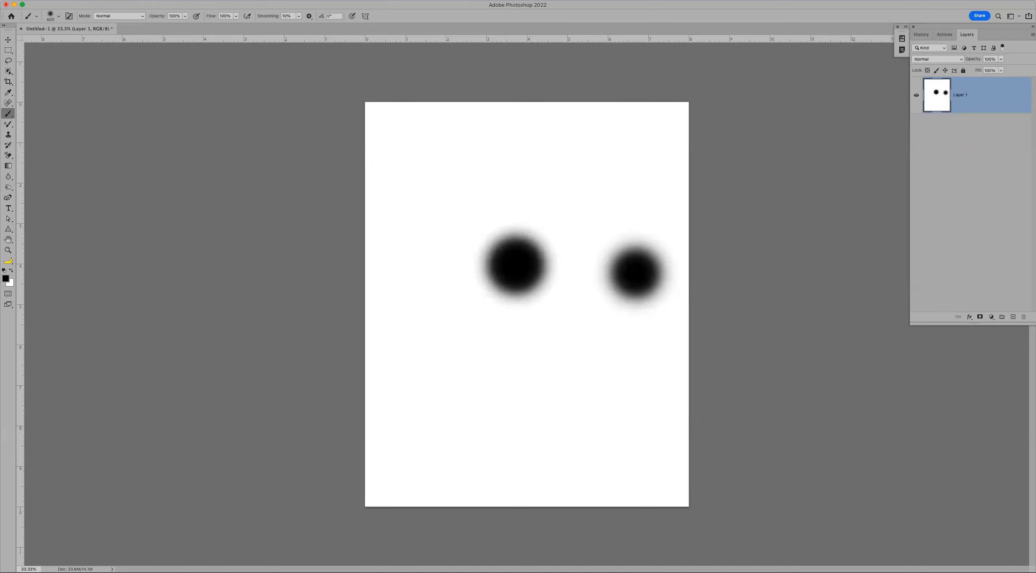
left_click(30, 0)
mouse_move(92, 26)
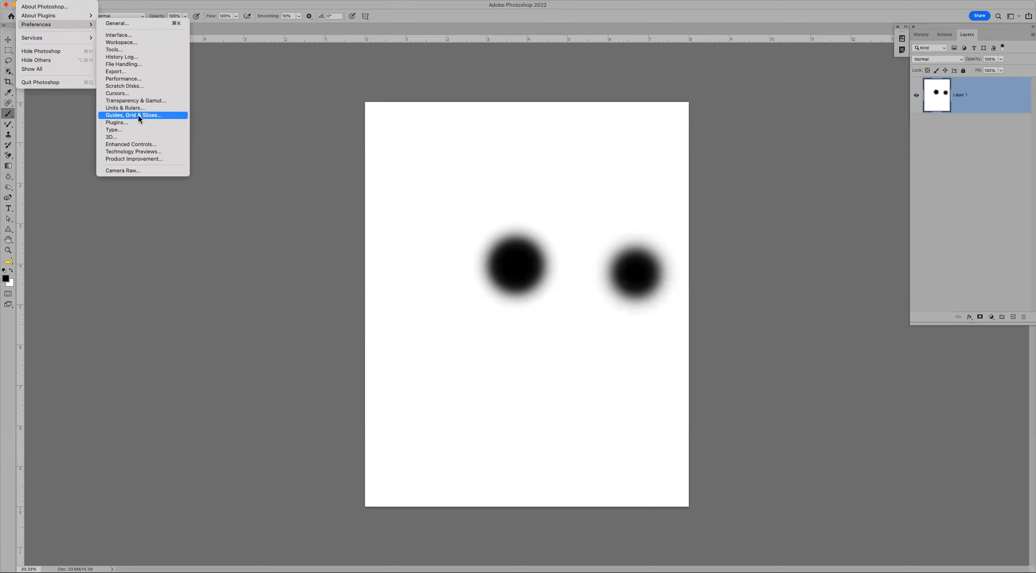
- In Cursors preferences, try Standard, Precise and Normal Brush Tip cursors with a crosshair in the tip
left_click(140, 93)
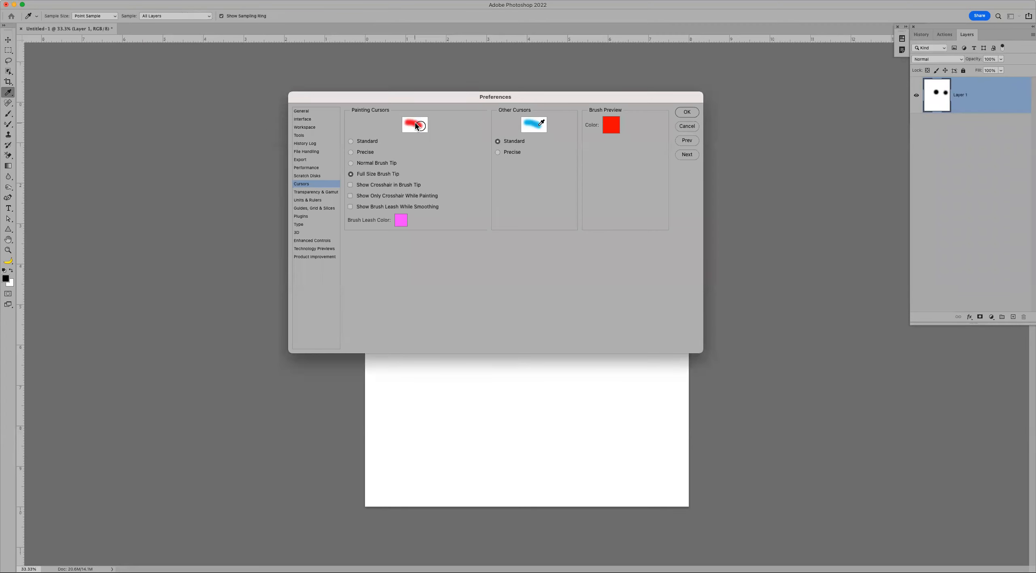
left_click(351, 142)
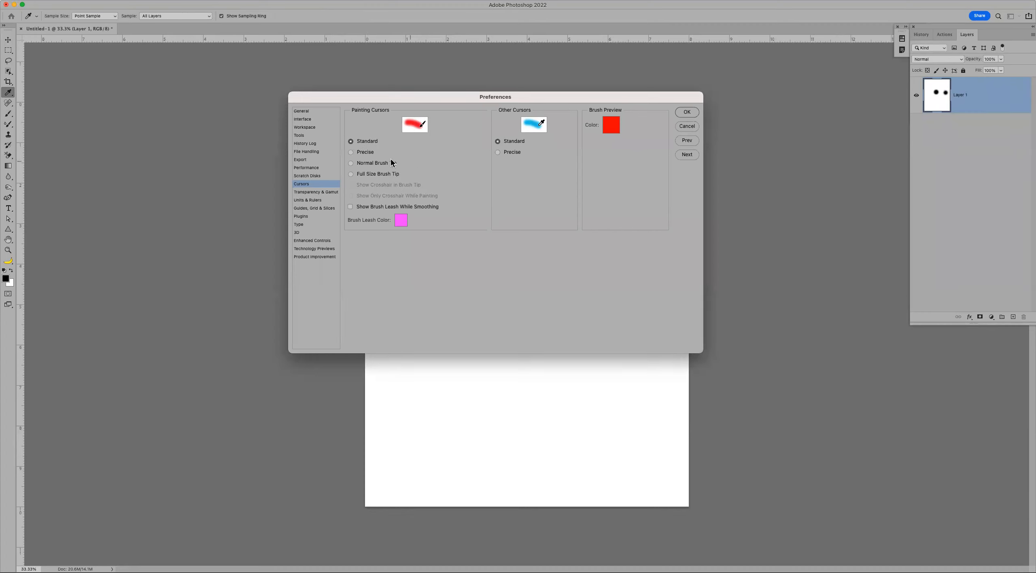
left_click(351, 152)
left_click(369, 163)
left_click(351, 185)
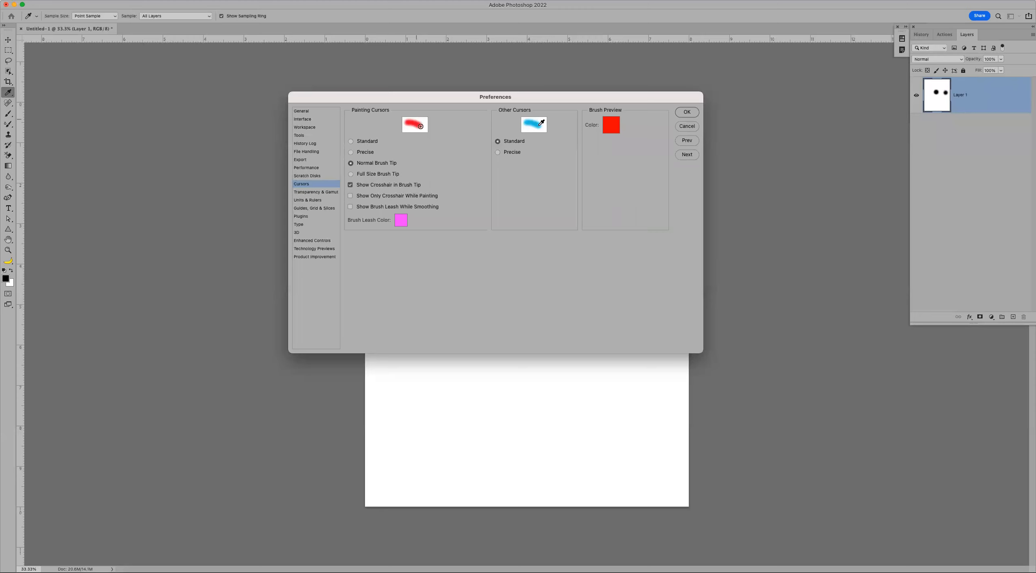
key("Return")
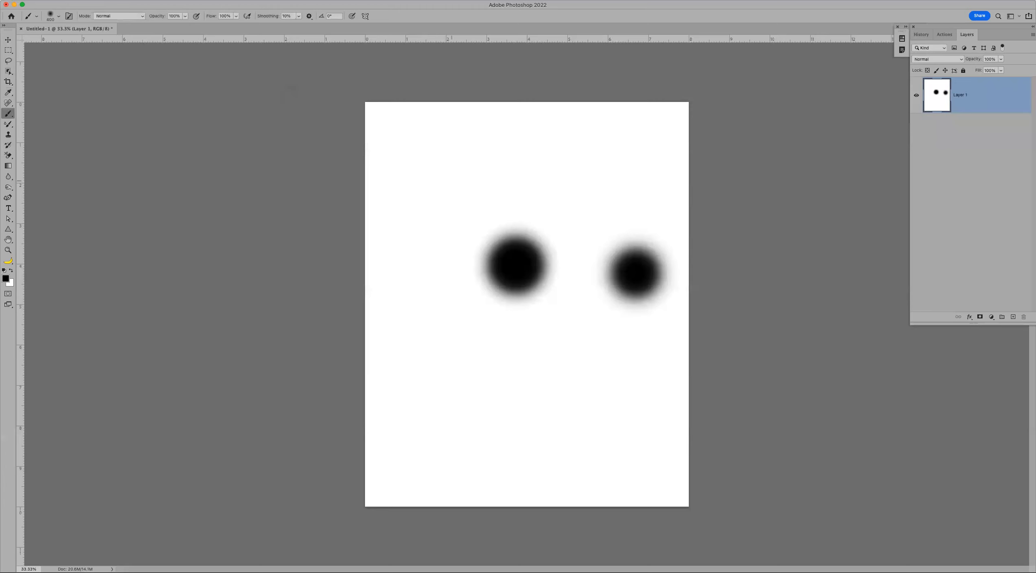
- Reopen Cursors preferences, toggle Show Crosshair in Brush Tip, apply, and switch back to the Brush
key("i")
key("super+k")
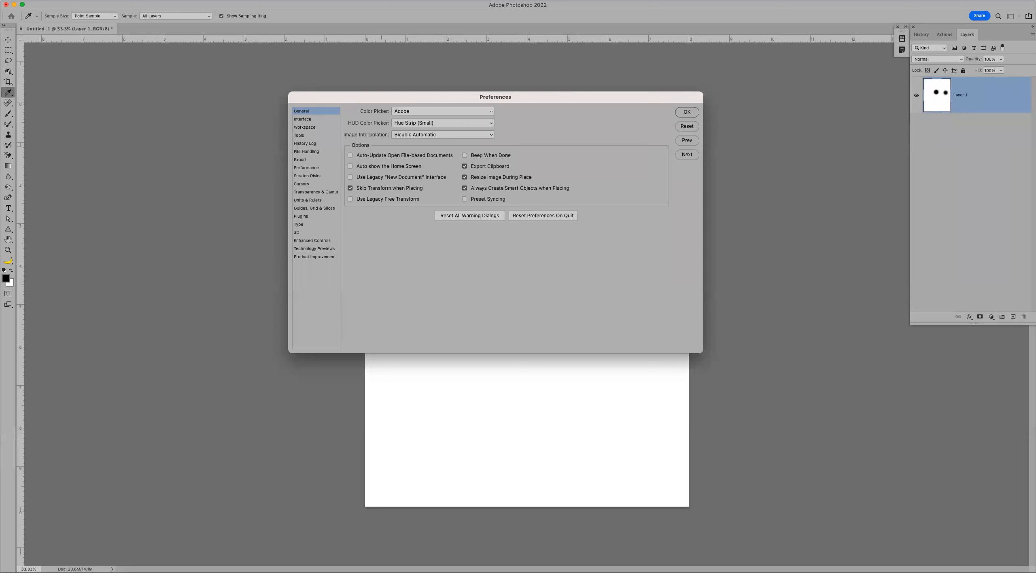
left_click(310, 185)
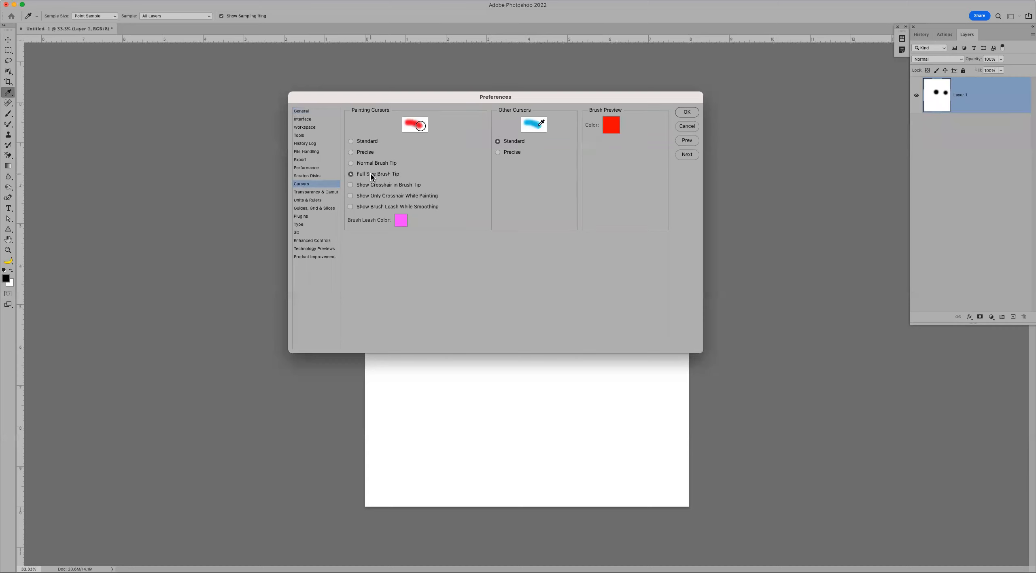
left_click(351, 185)
left_click(686, 111)
key("b")
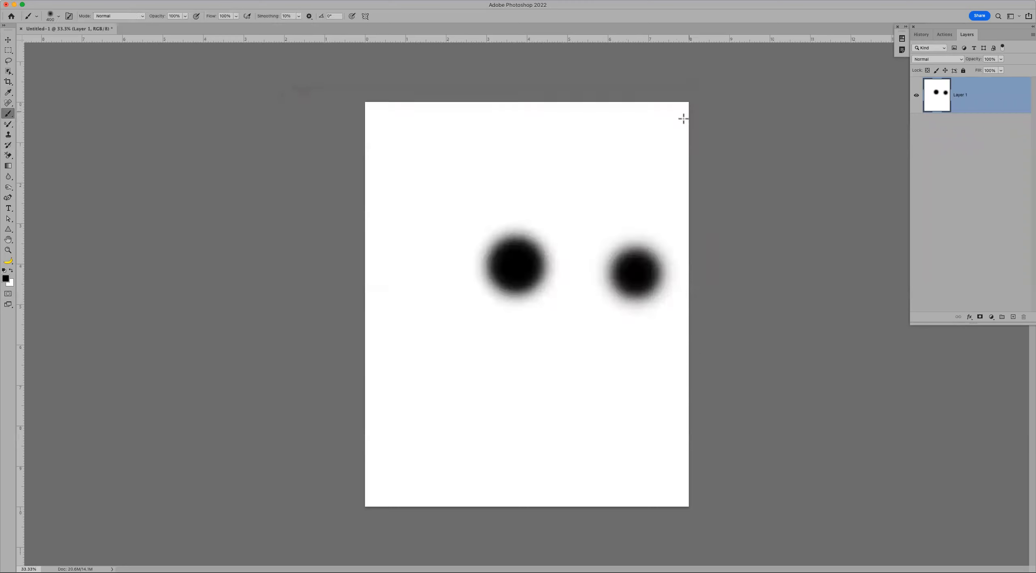
- Paint a soft dot, then set brush Hardness to 100% and paint a hard black circle near the top
left_click(477, 163)
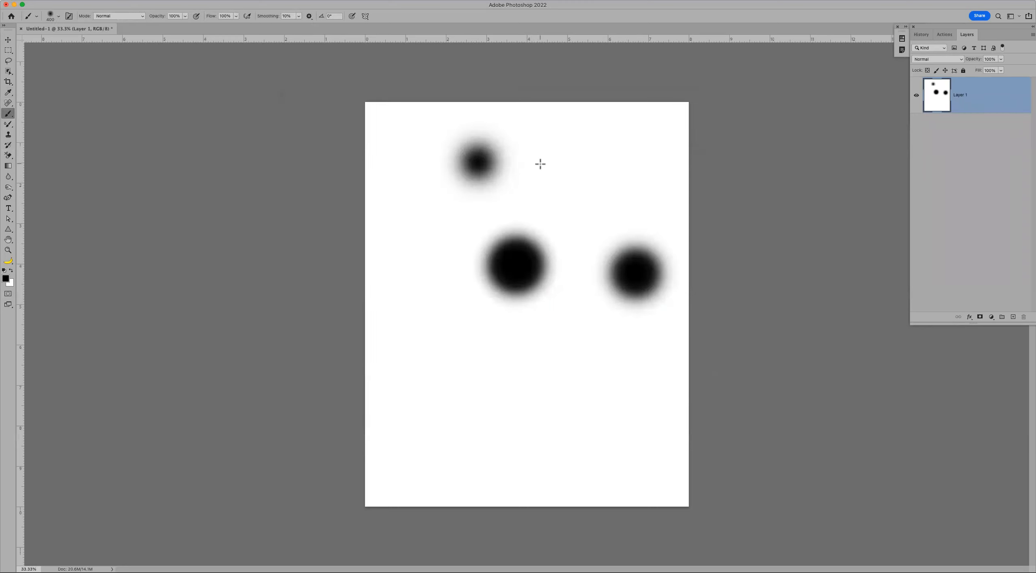
right_click(381, 163)
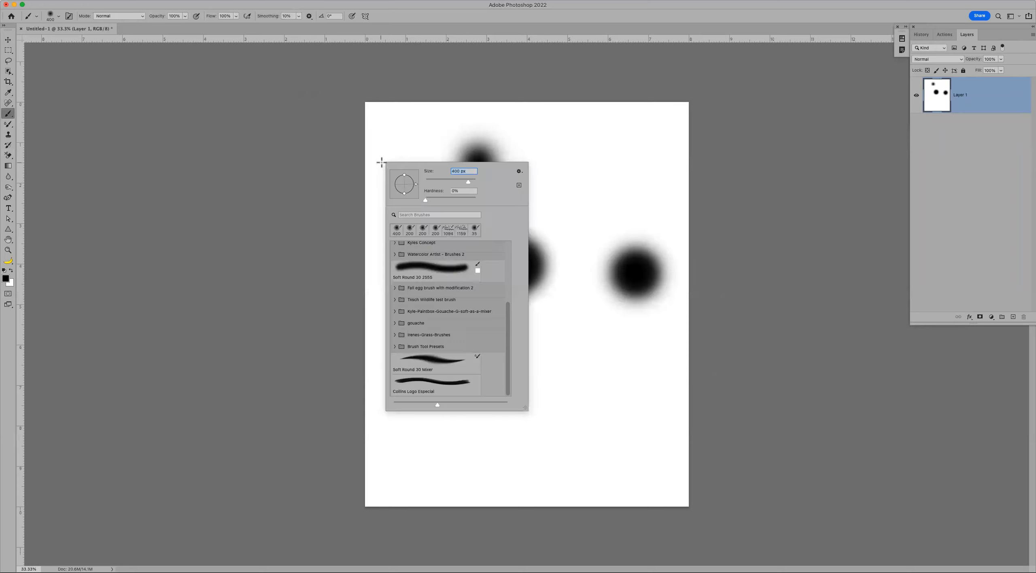
left_click_drag(428, 197, 495, 199)
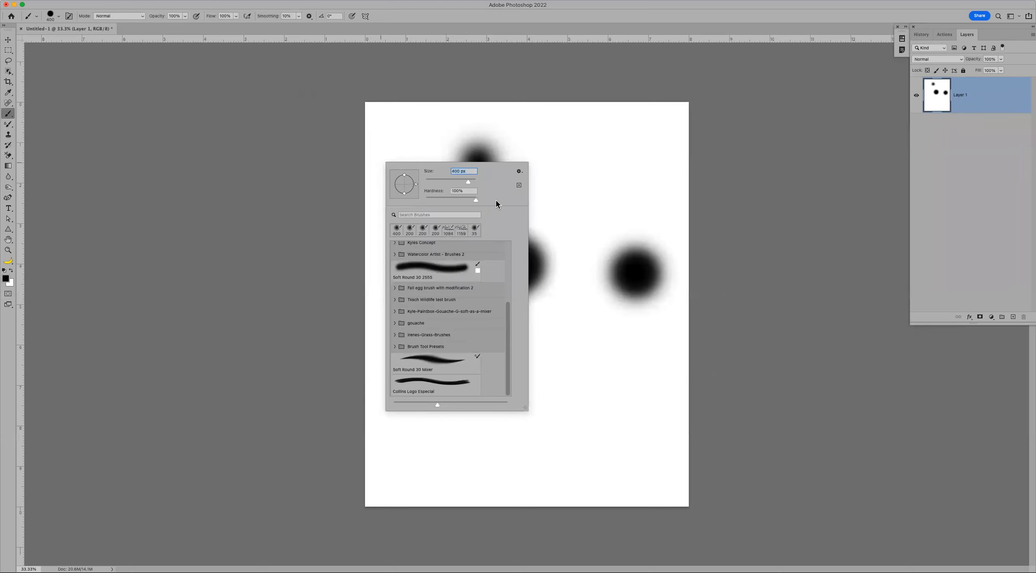
left_click(576, 146)
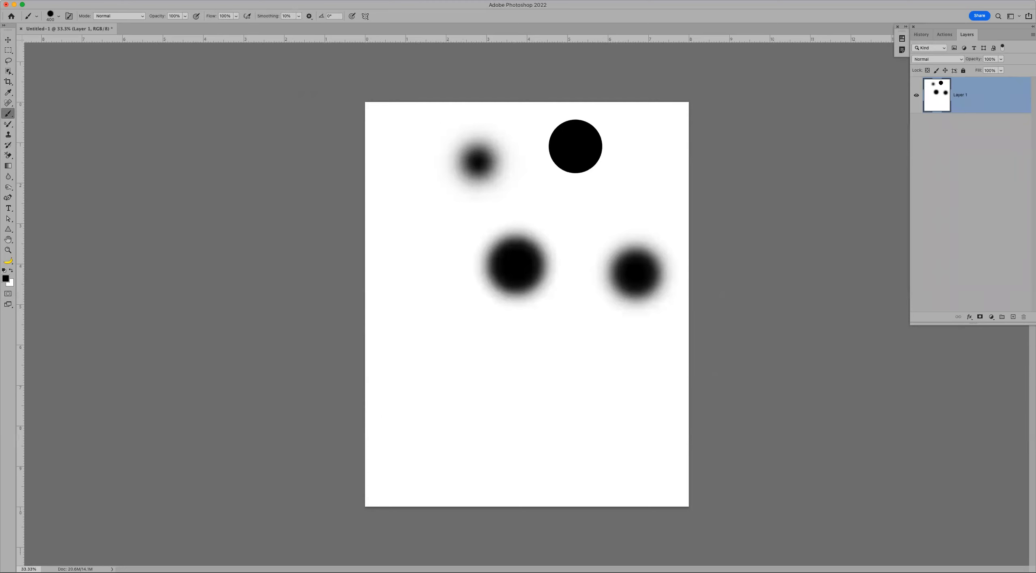
key("super+k")
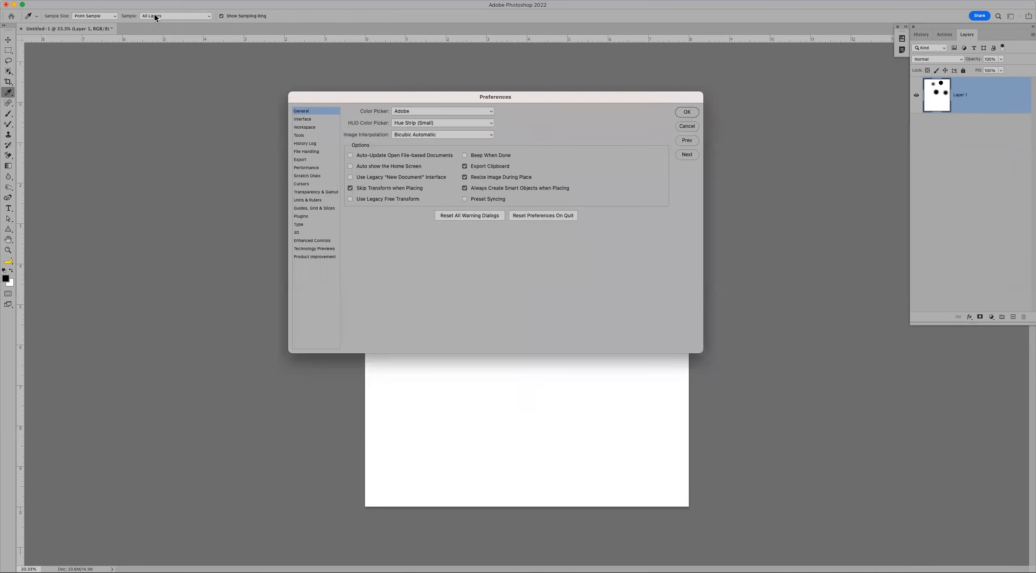
- Enable Show Only Crosshair While Painting in the Cursors preferences and apply it
left_click(309, 177)
left_click(312, 183)
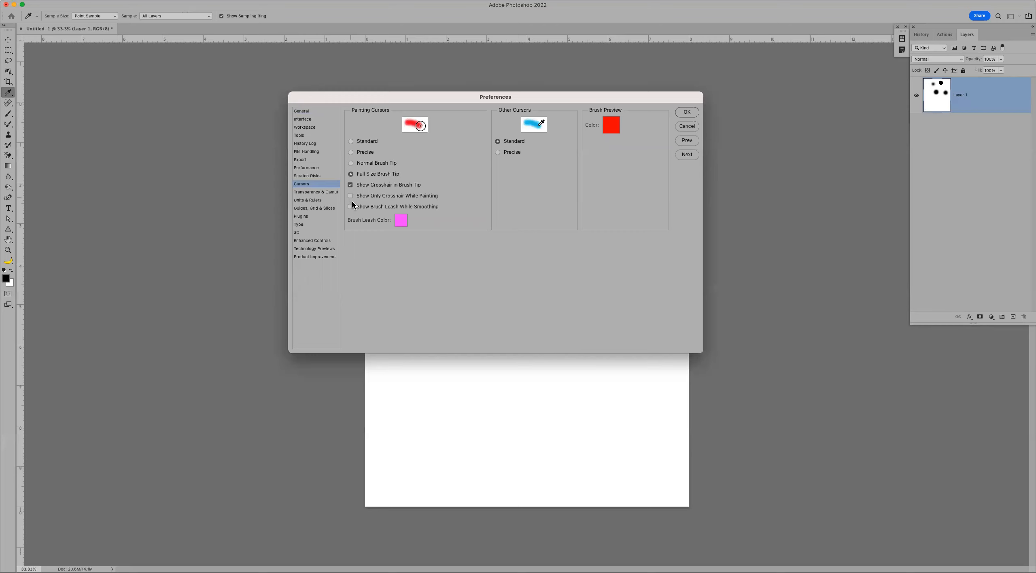
left_click(371, 197)
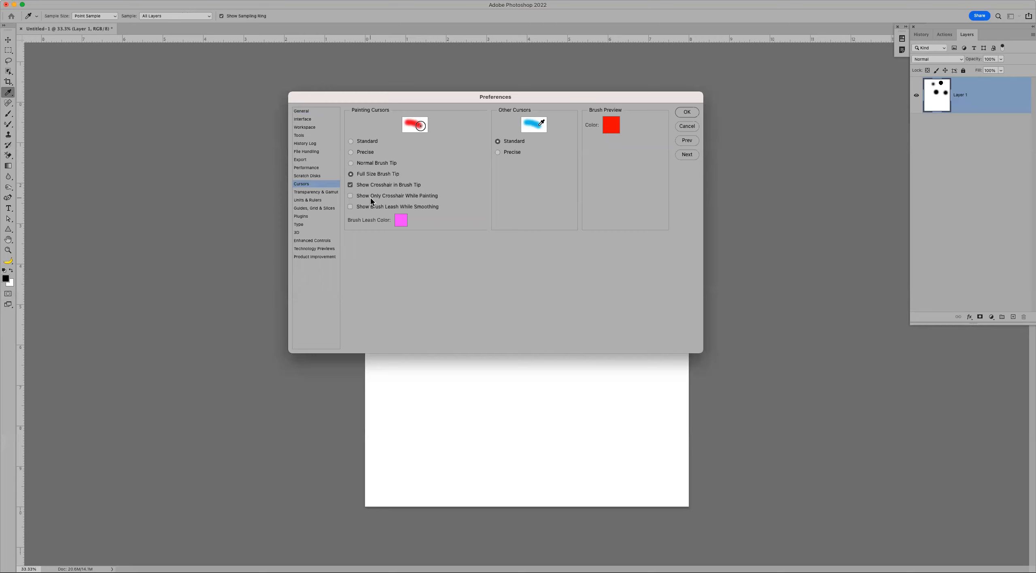
left_click(682, 115)
- Paint a test stroke and hard circle, then undo repeatedly back to a blank white page
left_click_drag(488, 206, 443, 233)
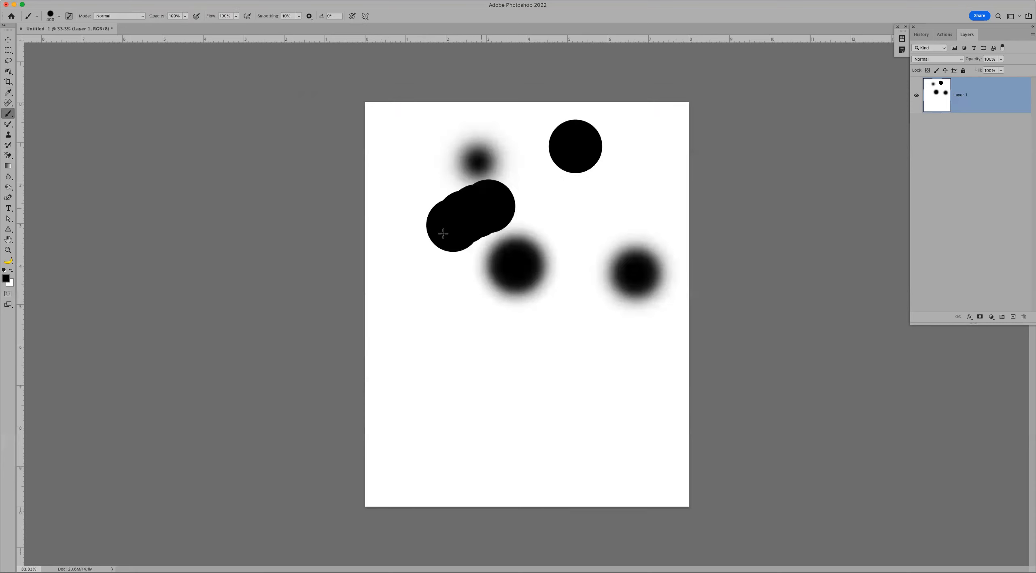
left_click(470, 335)
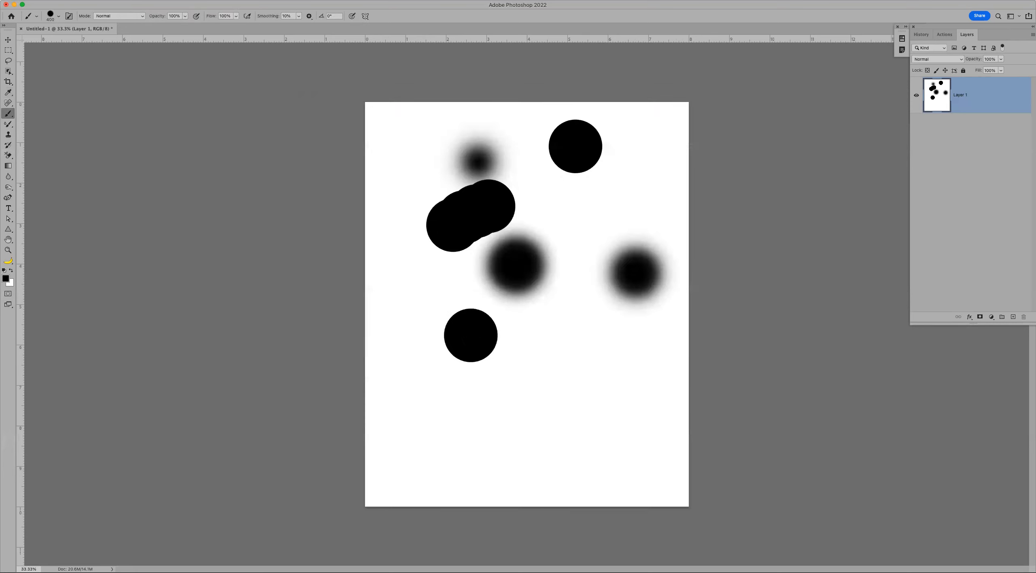
key("super+z")
key("super+z")
key("super+z")
key("super+z")
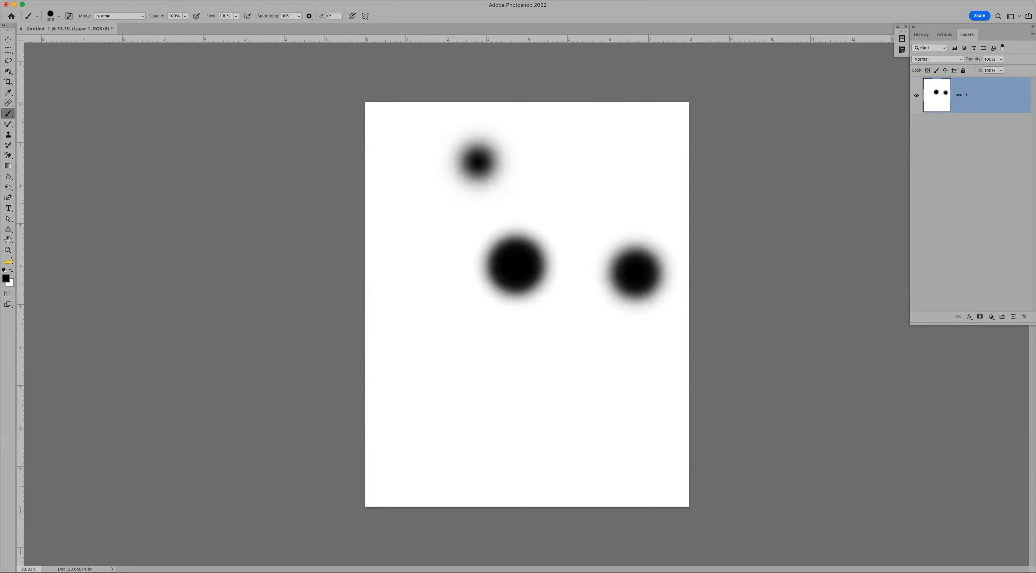
key("super+z")
key("super+z")
key("super+z")
key("super+z")
key("super+z")
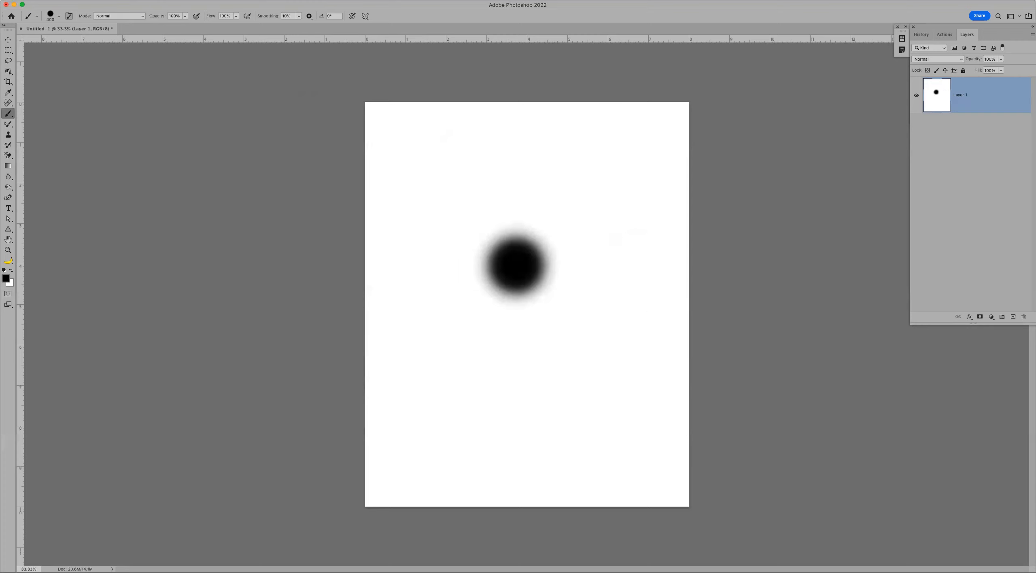
key("super+z")
key("super+z")
key("super+z")
key("super+z")
key("super+z")
key("super+z")
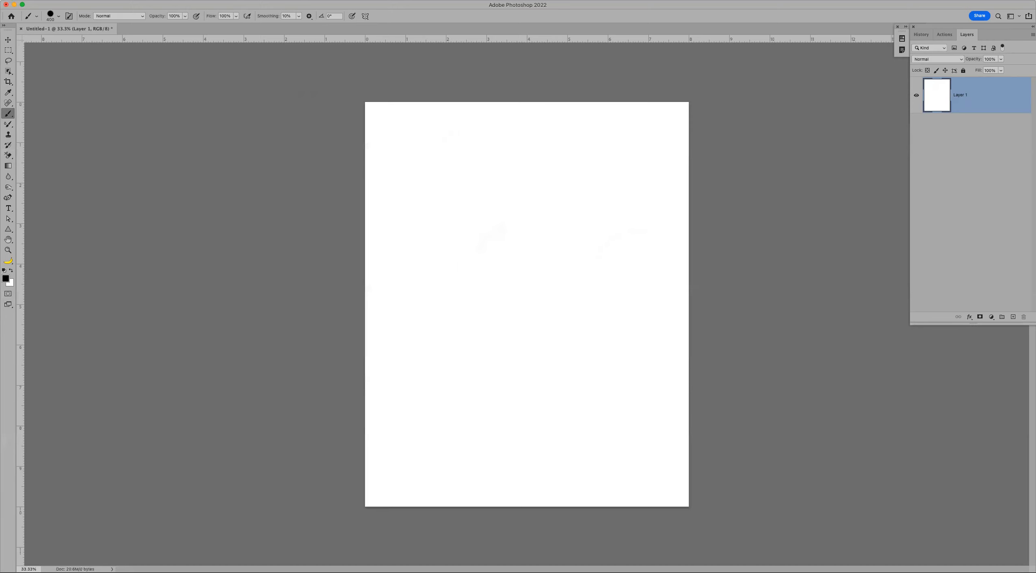
- Open Preferences with Cmd+K on the Cursors panel
key("i")
key("super+k")
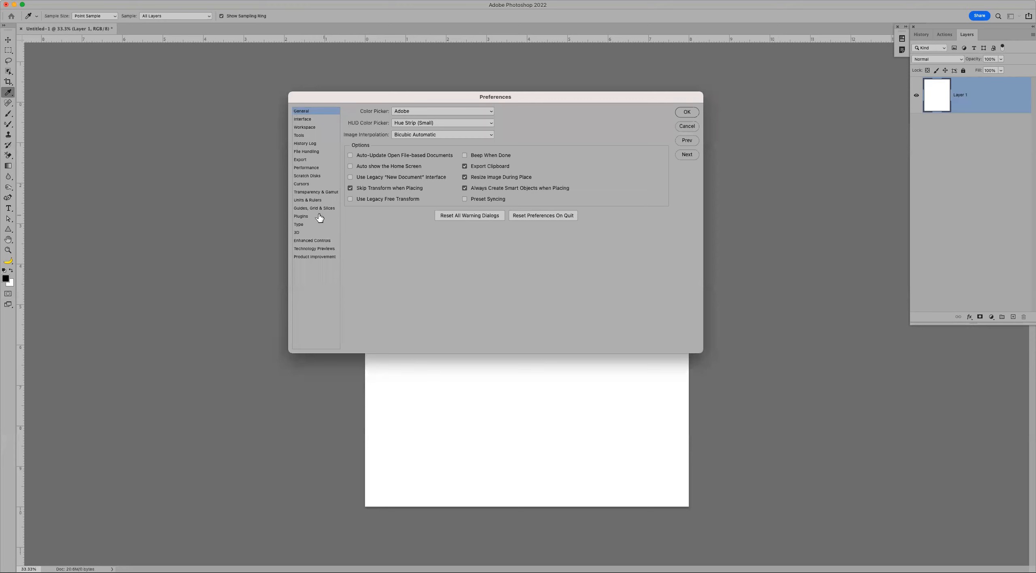
left_click(308, 185)
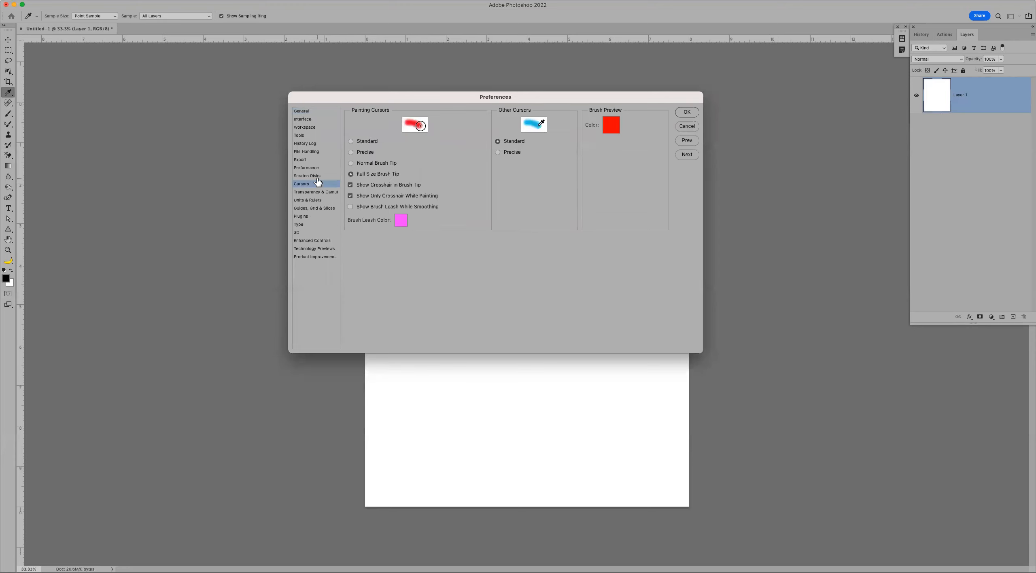